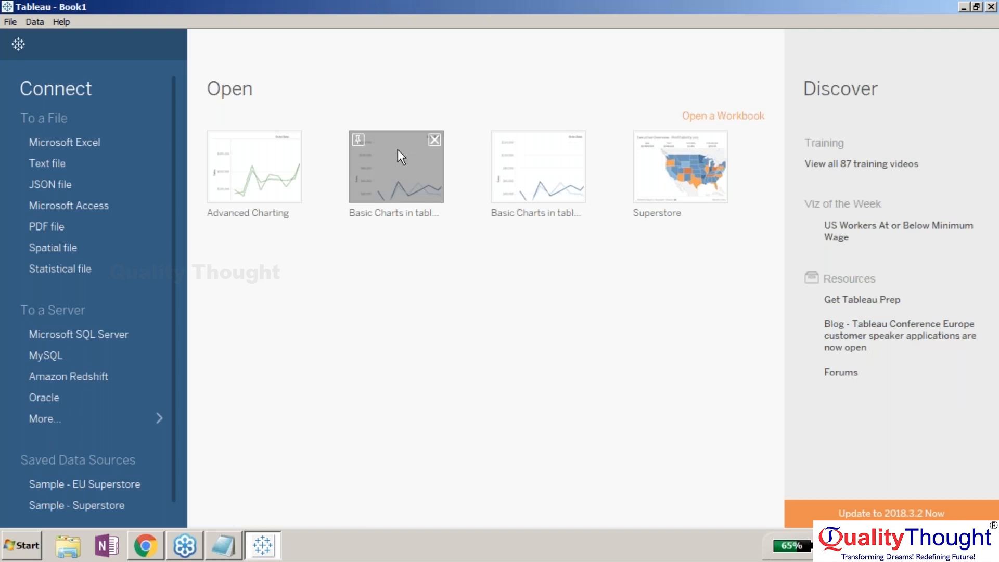
- Open the Basic Charts in tableau workbook and inspect the Chairs bar on the Constant / Average Lines sheet
click(397, 149)
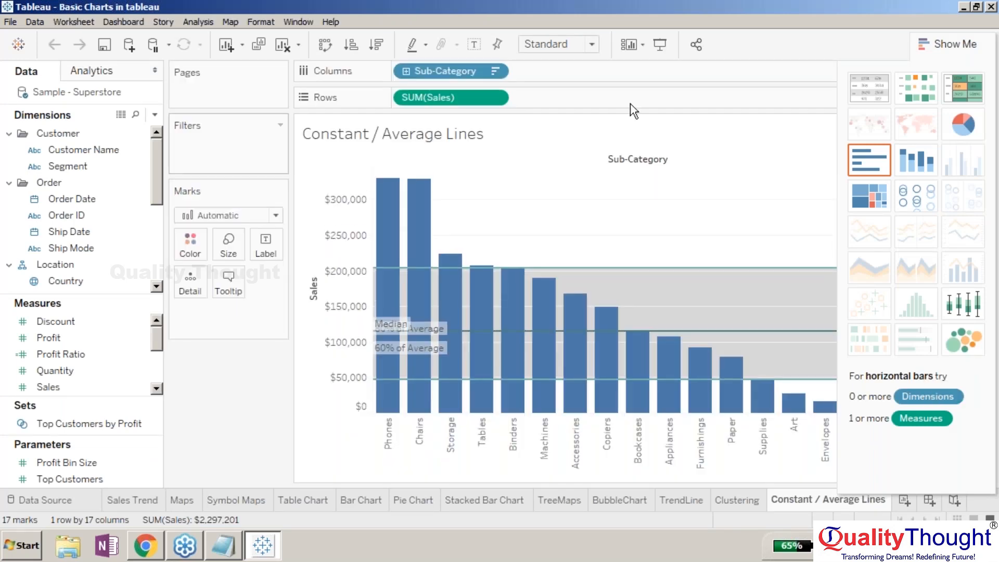
mouse_move(823, 511)
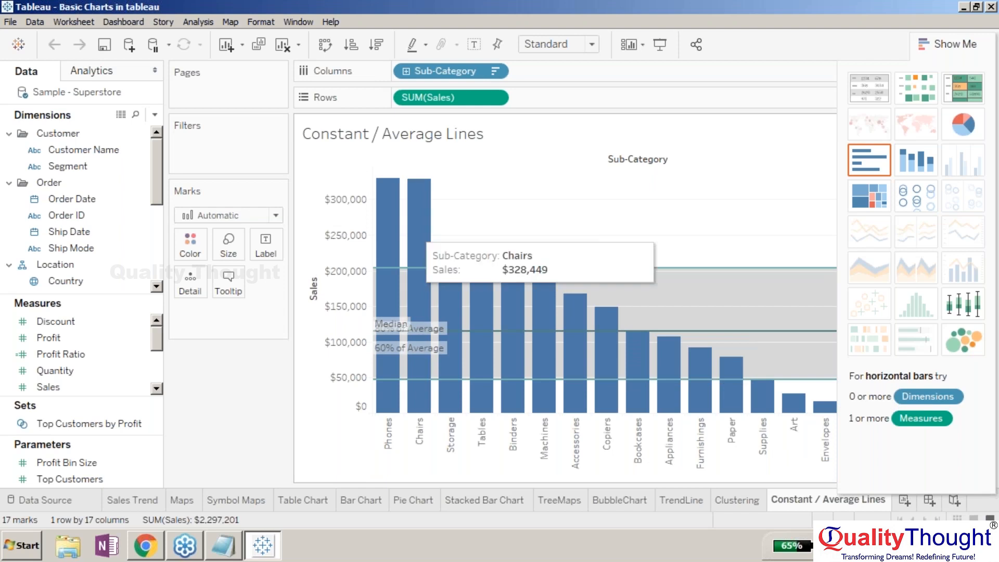
click(428, 228)
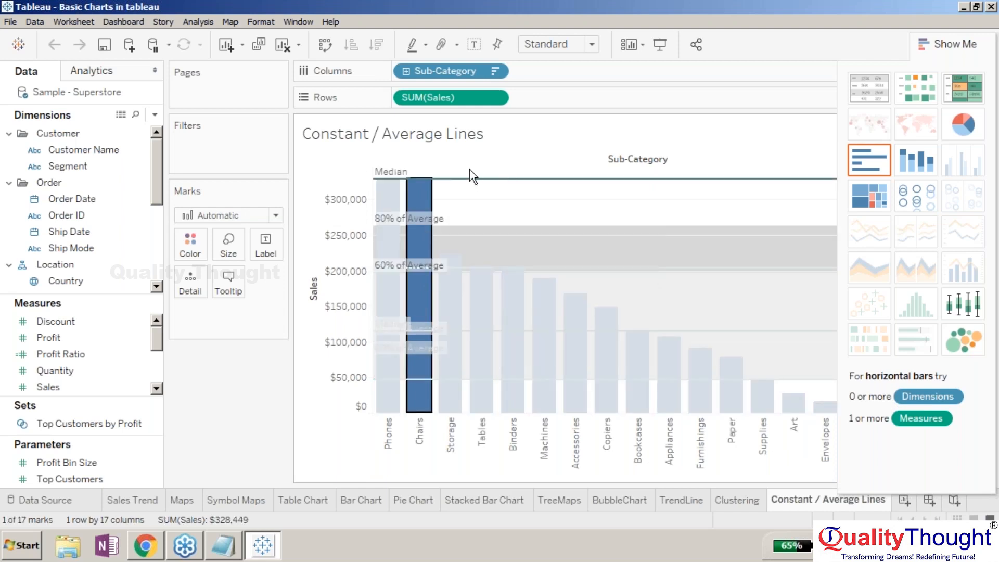
click(457, 179)
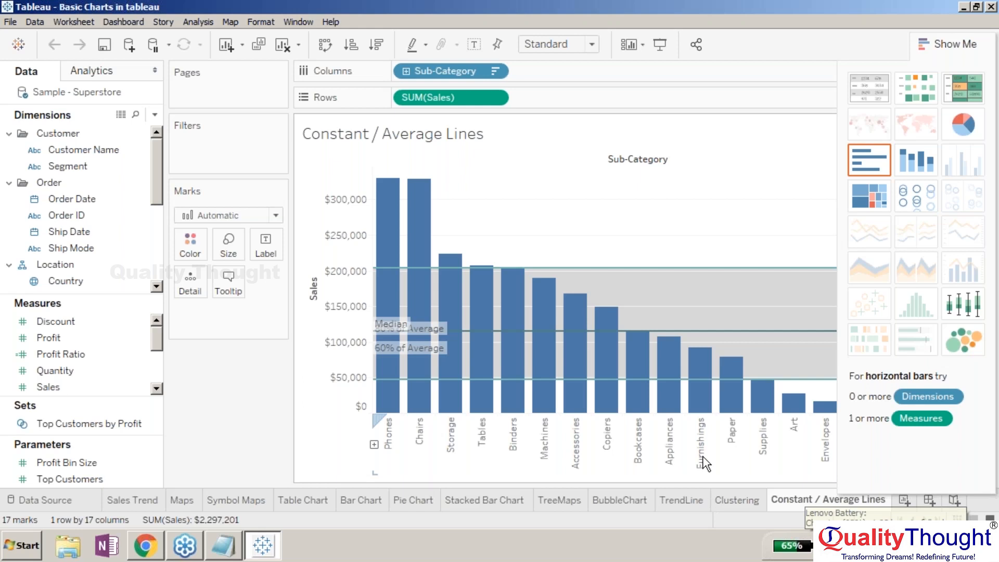
- Create a new dashboard and collapse the Show Me panel
click(929, 501)
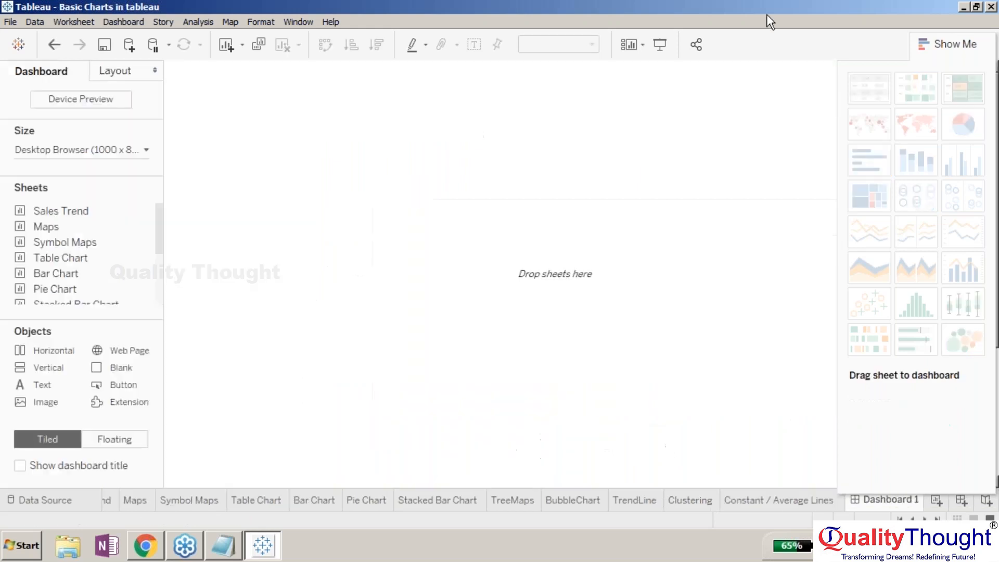
click(952, 45)
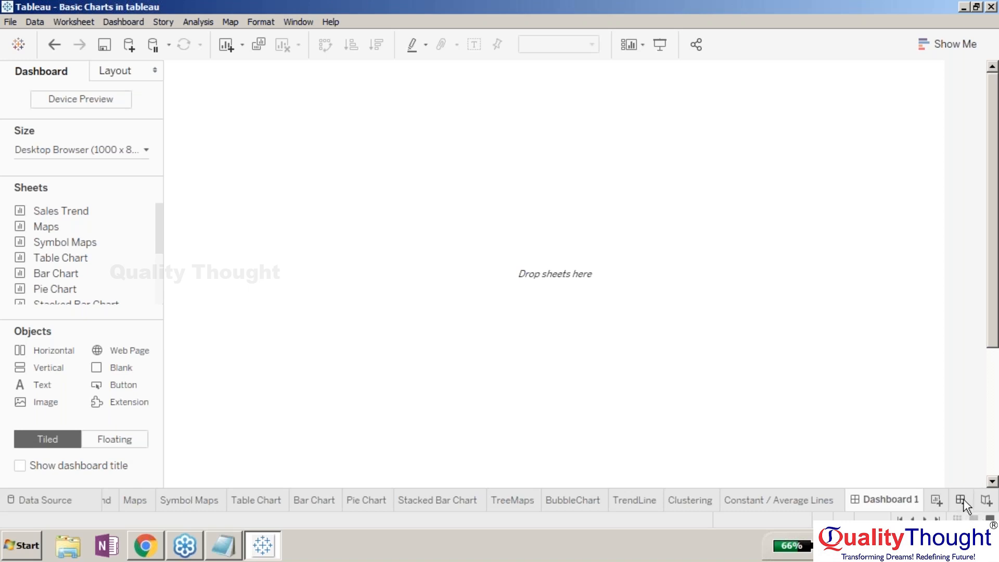
mouse_move(881, 504)
mouse_move(156, 221)
mouse_down()
mouse_move(155, 269)
mouse_move(157, 201)
mouse_up()
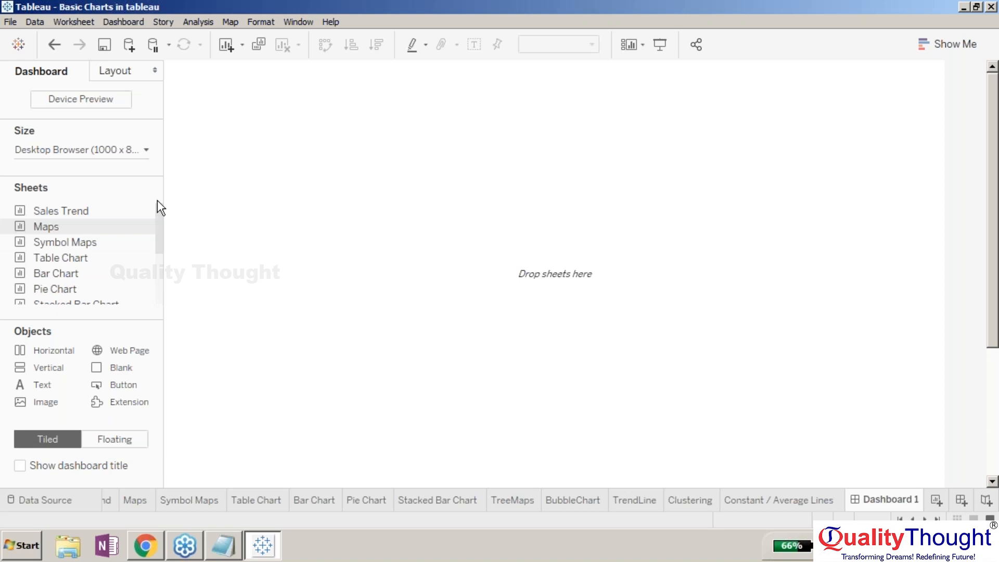
- Toggle Device Preview to view the empty dashboard under the Tablet, Phone and Default device types
mouse_move(108, 214)
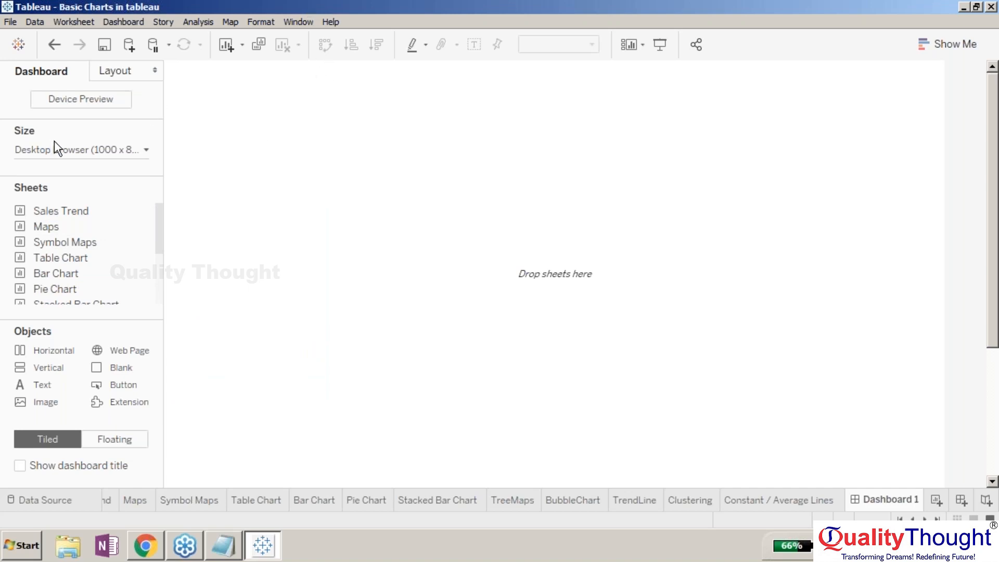
click(76, 151)
click(76, 151)
click(76, 100)
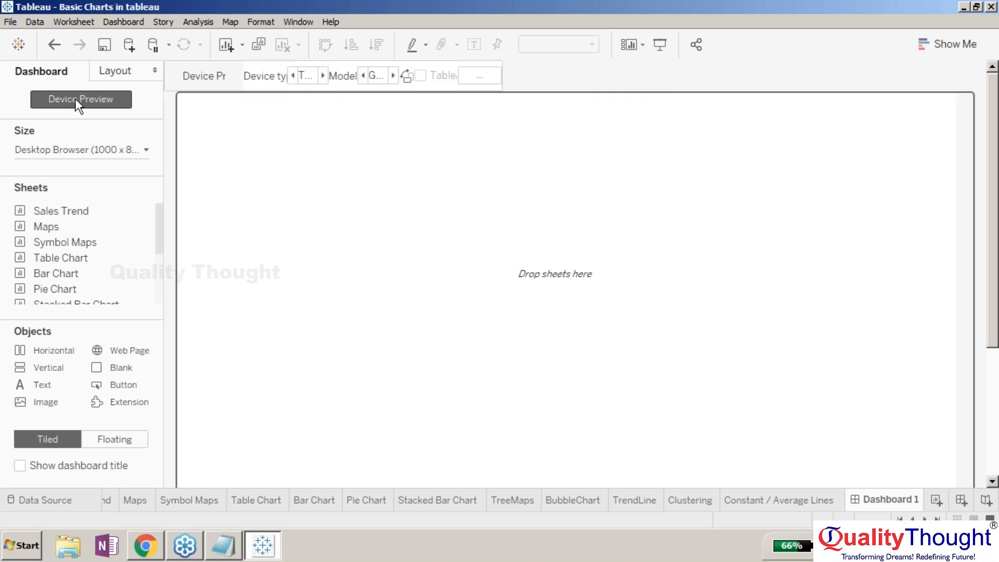
click(123, 97)
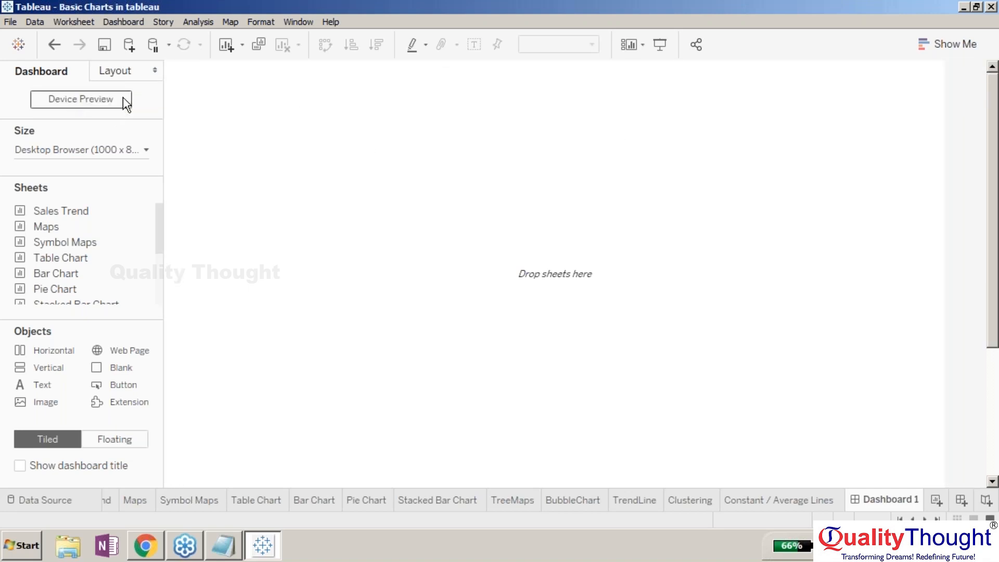
click(123, 97)
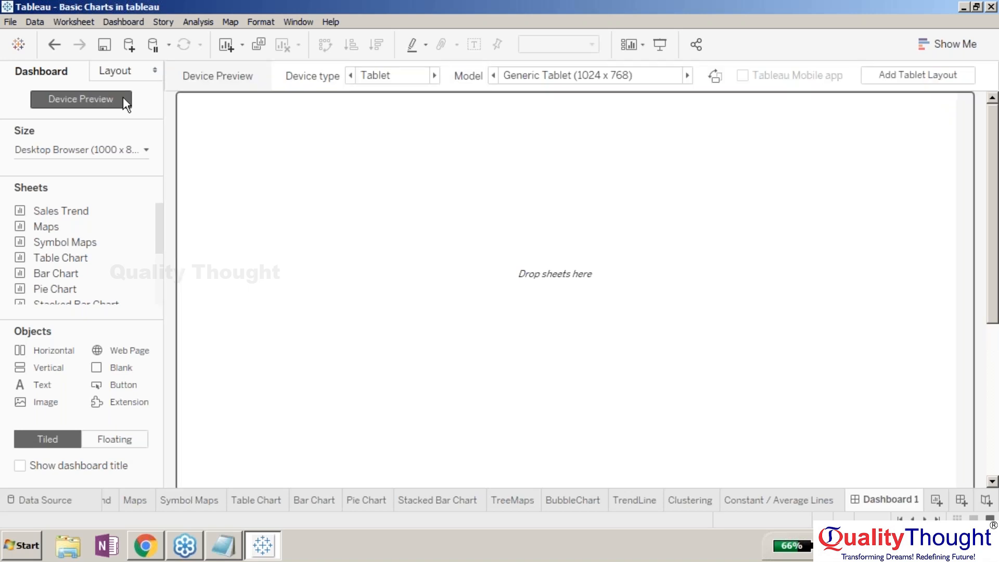
click(434, 78)
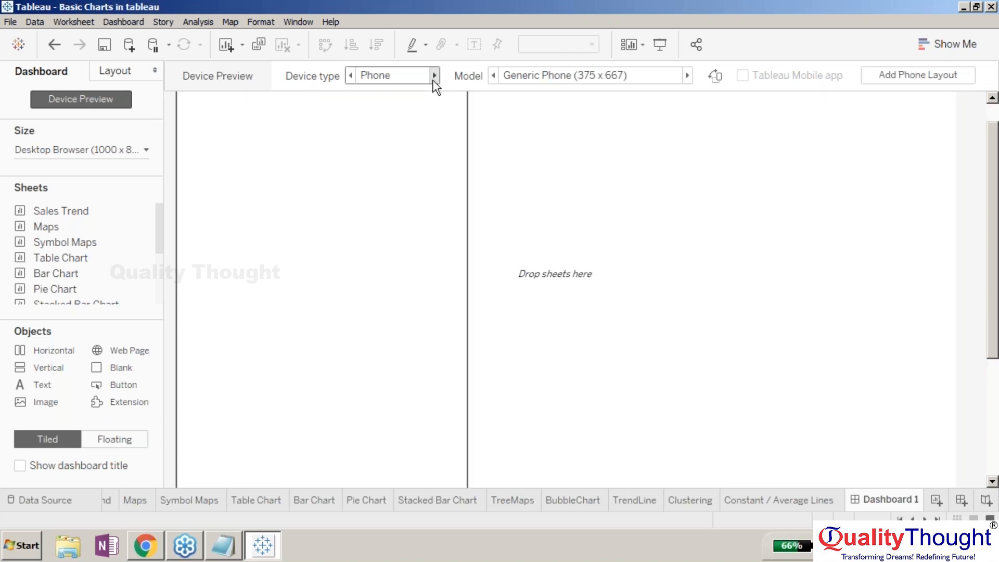
click(433, 76)
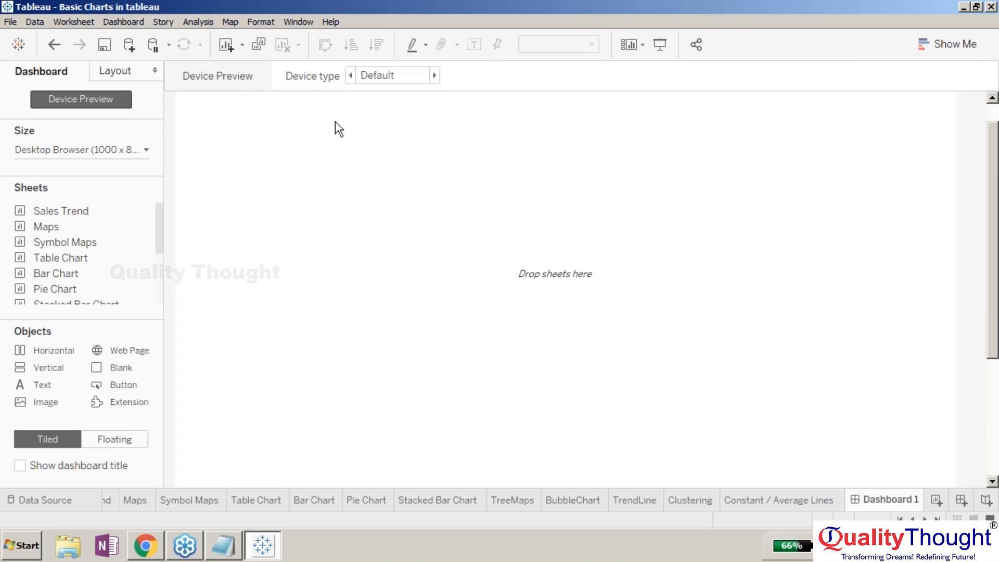
click(120, 101)
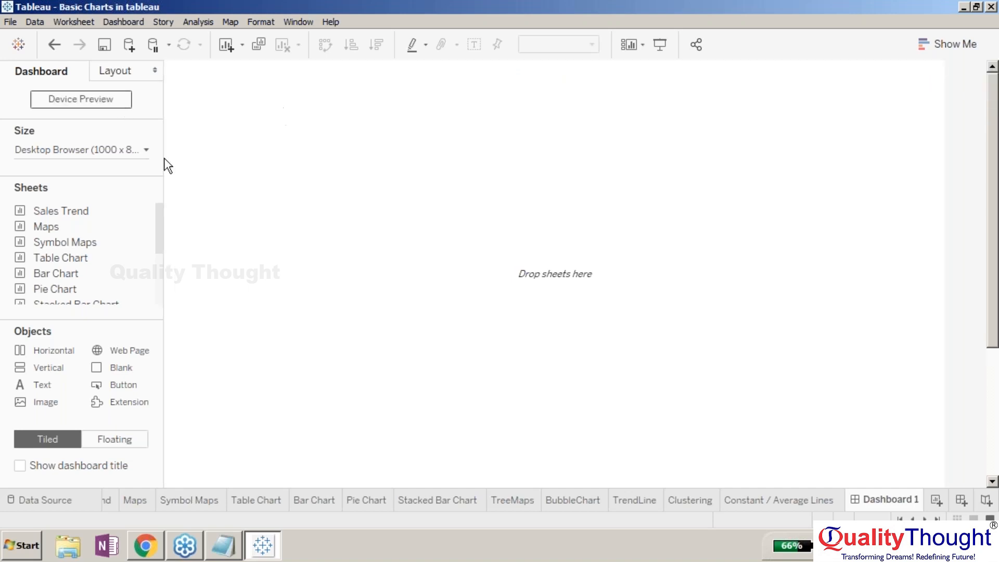
click(106, 98)
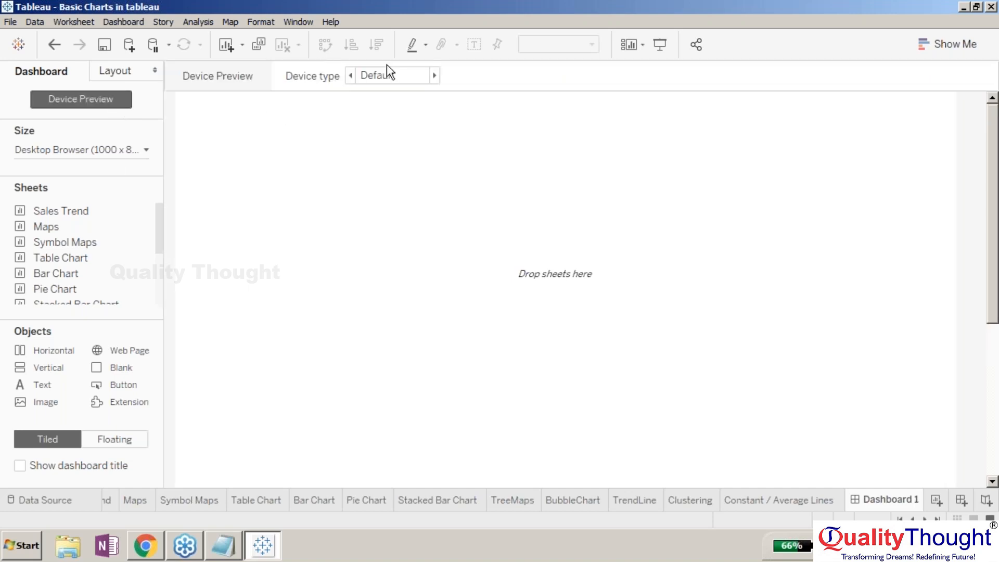
click(350, 74)
click(350, 74)
click(351, 75)
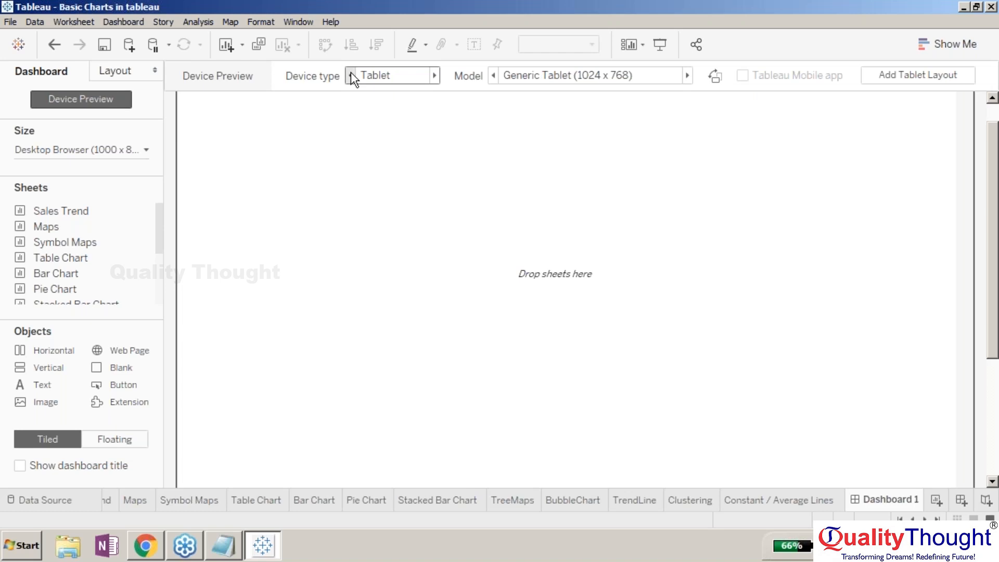
click(93, 97)
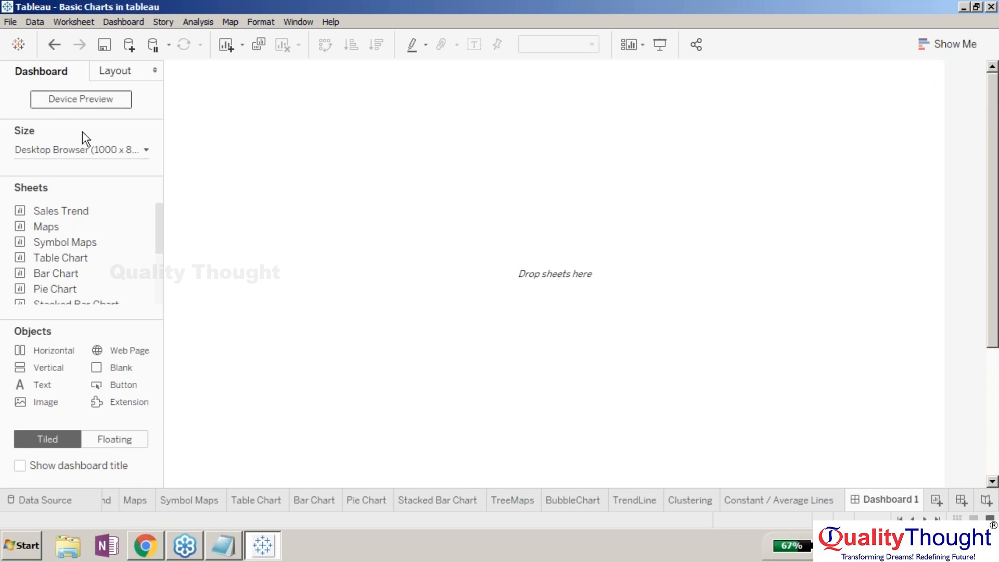
- Set the dashboard size mode to Automatic
click(36, 148)
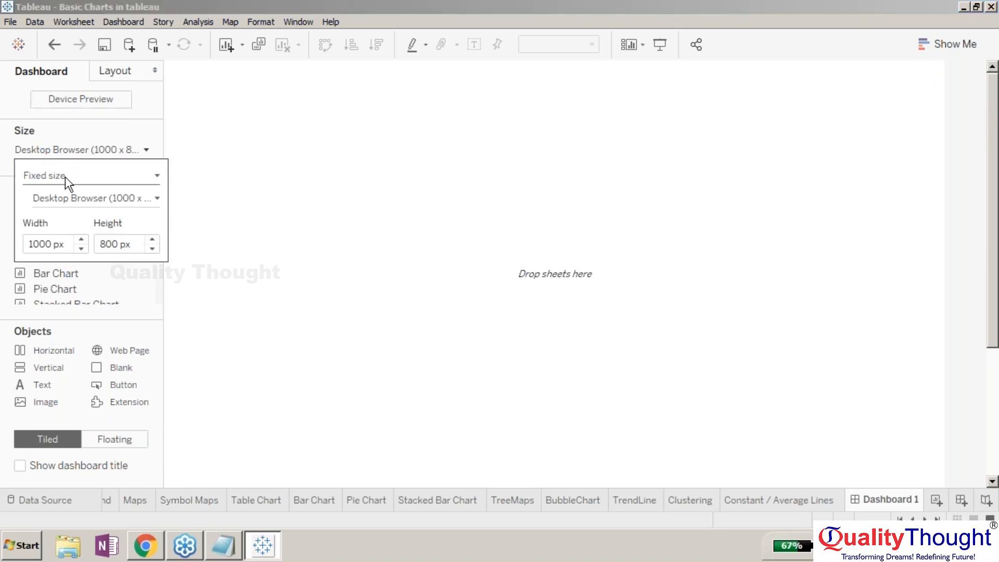
click(64, 177)
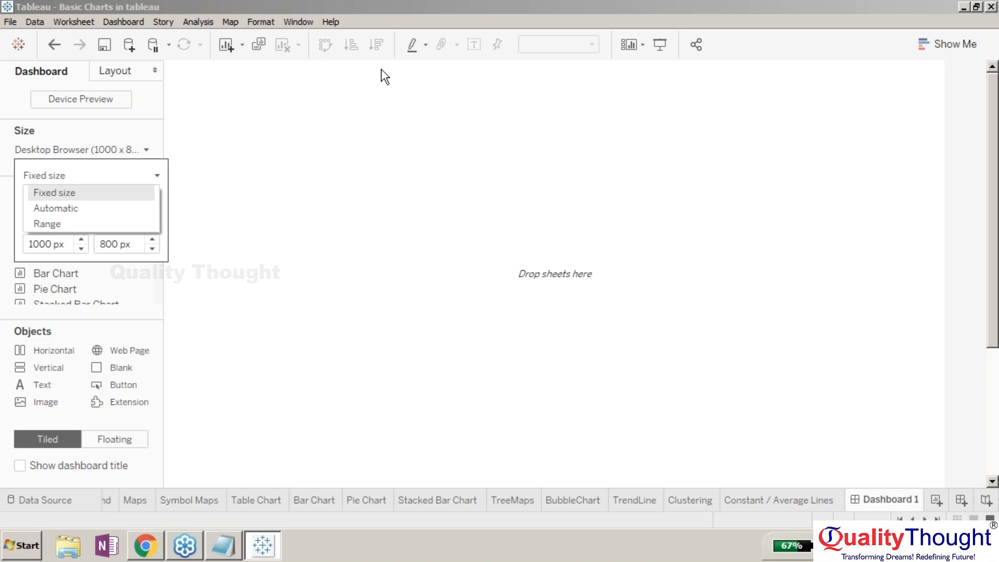
click(140, 150)
click(137, 152)
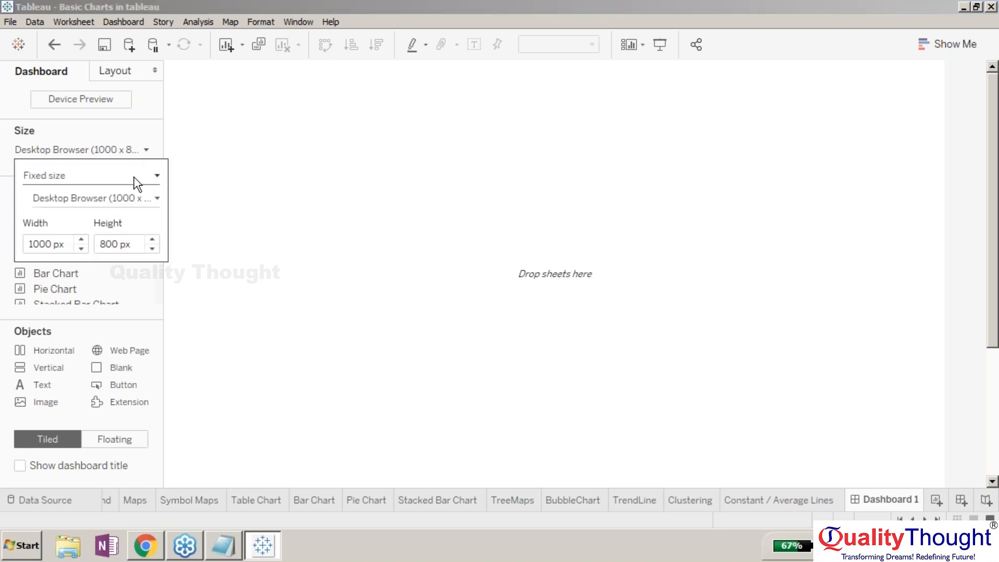
click(133, 176)
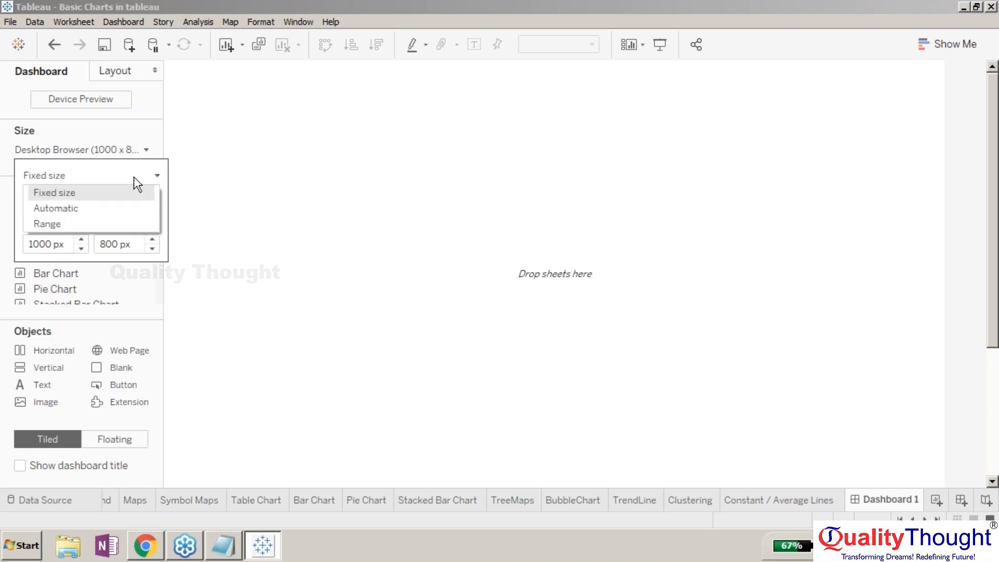
click(133, 208)
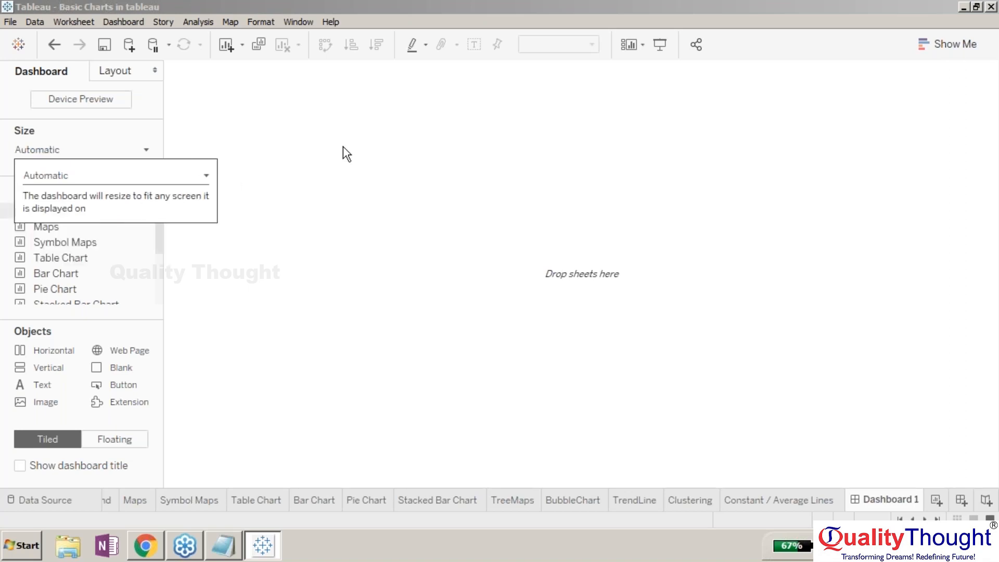
click(254, 207)
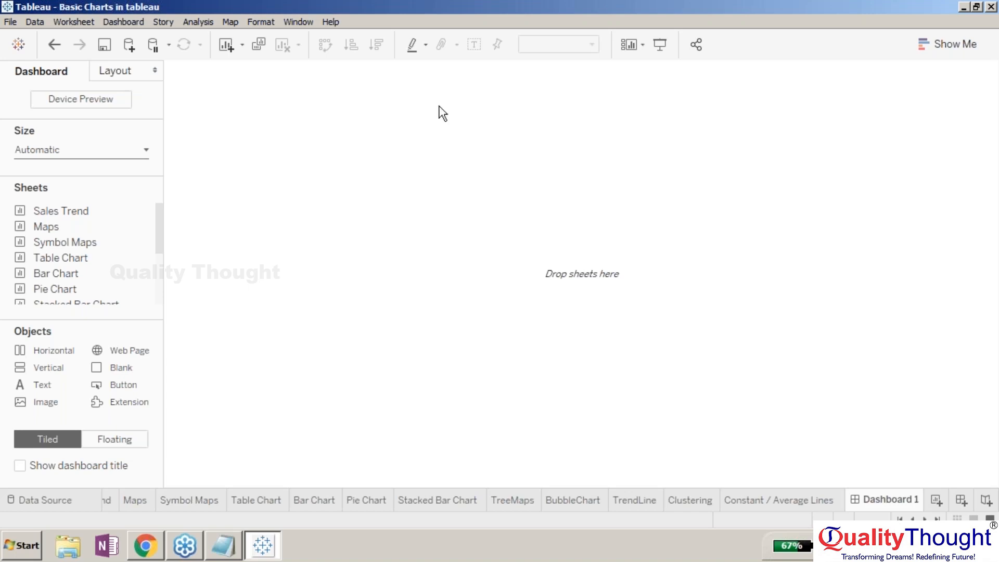
- Switch the dashboard size to Fixed size with a custom size and browse the preset size list
click(113, 154)
click(124, 175)
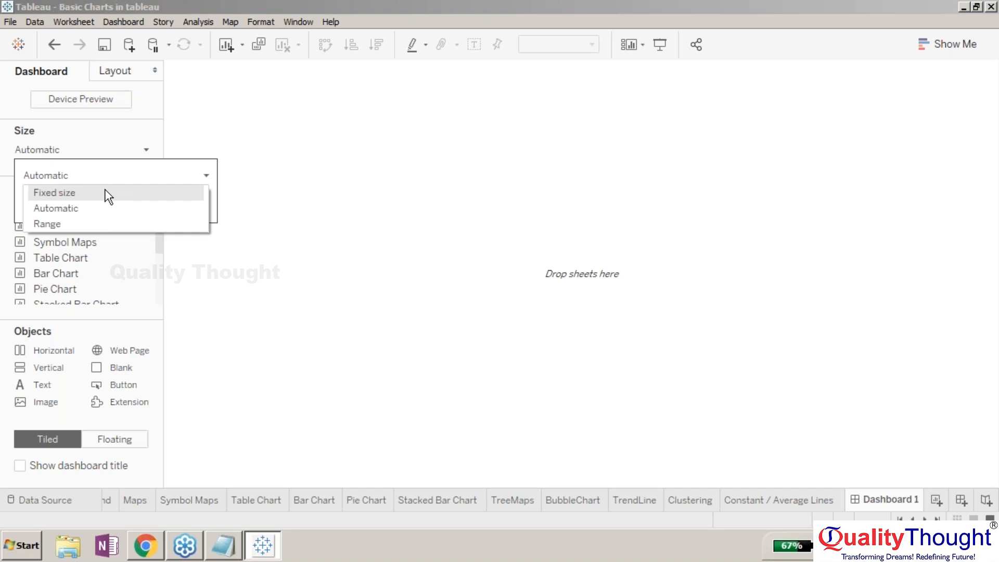
click(108, 195)
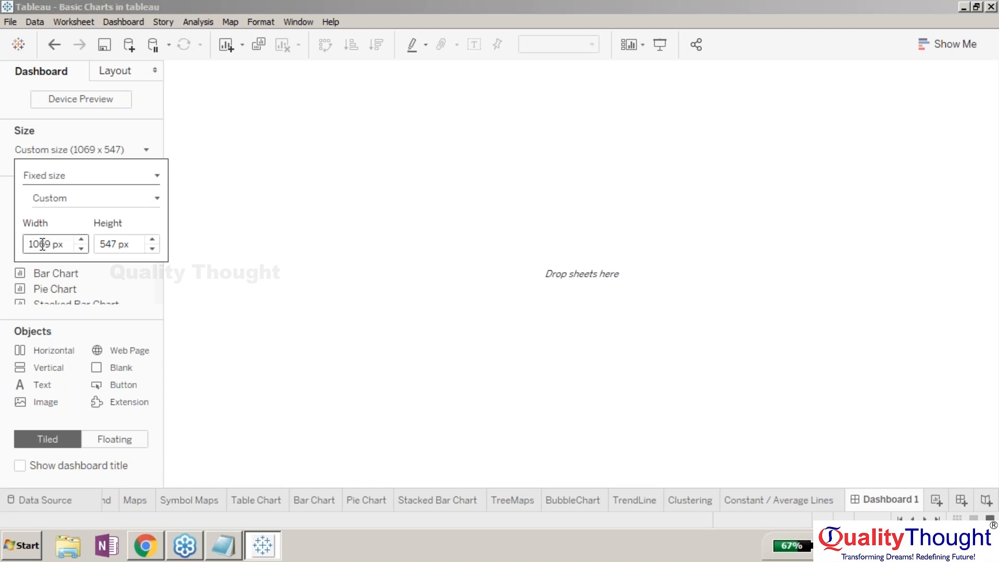
click(157, 203)
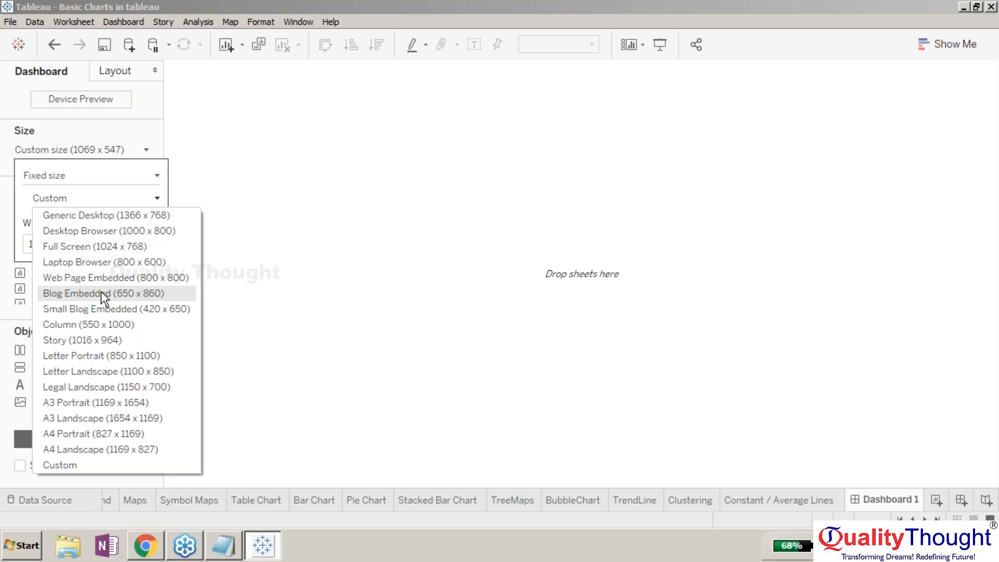
click(380, 157)
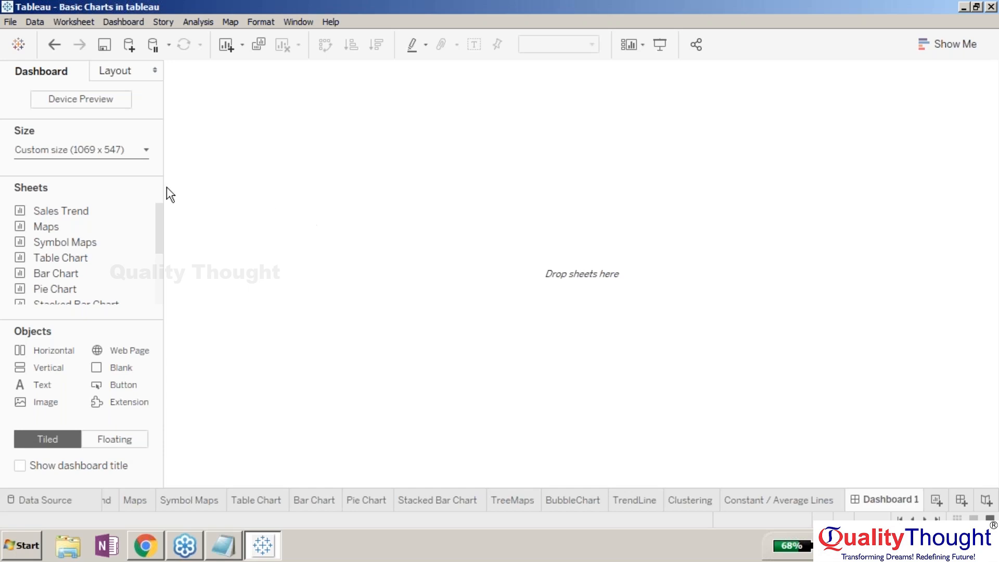
- Change the dashboard size mode to Range with minimum and maximum sizes
click(143, 151)
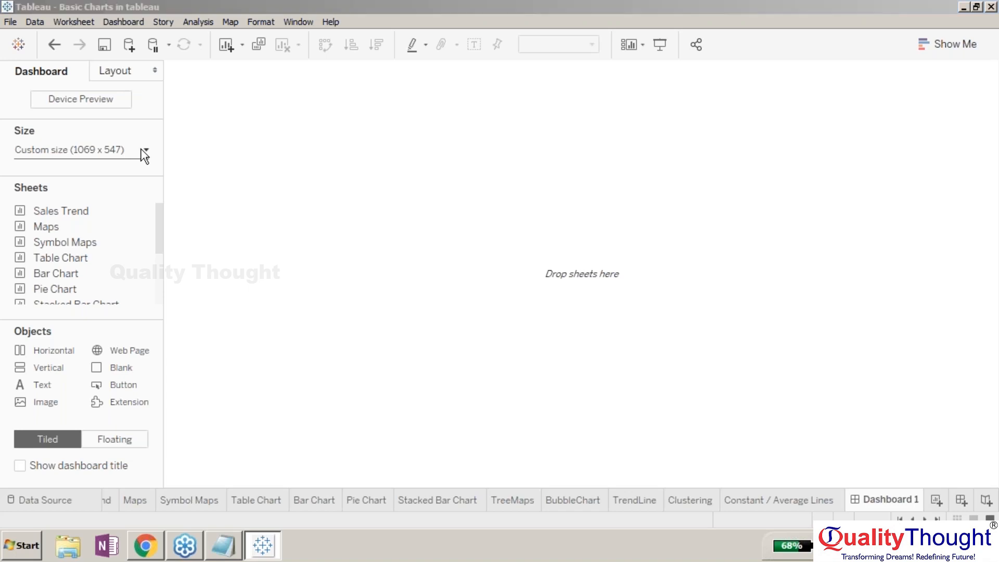
click(110, 174)
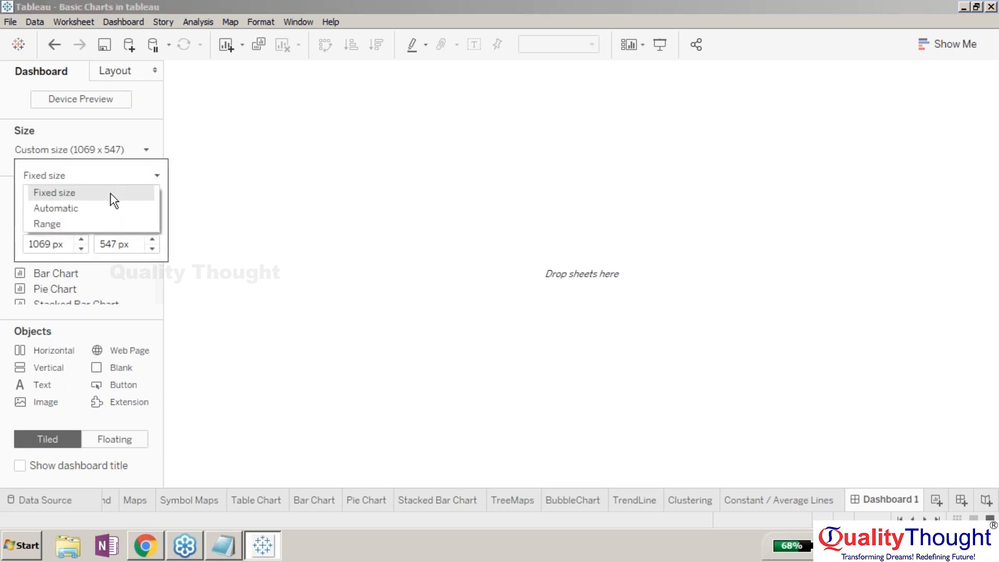
click(104, 224)
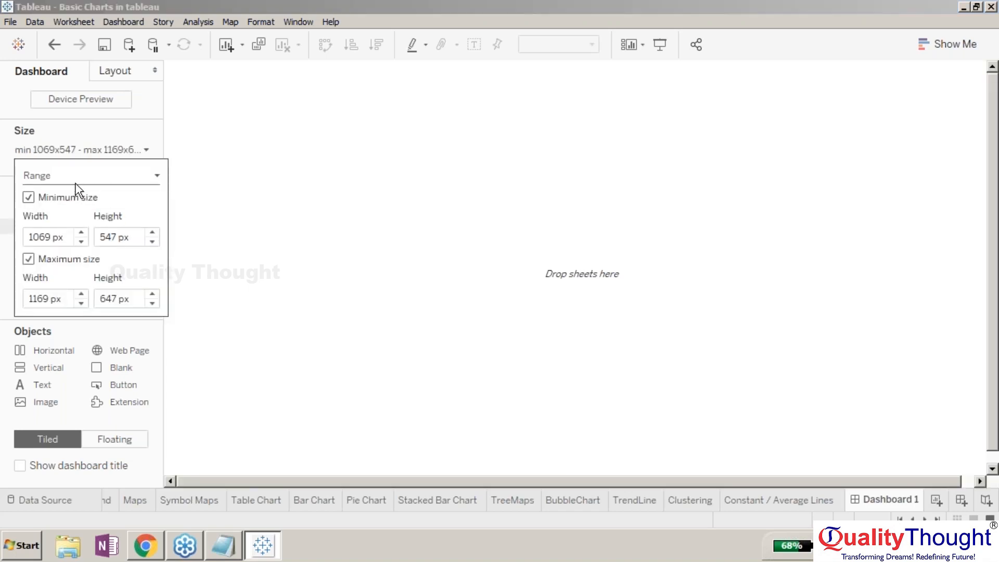
click(270, 255)
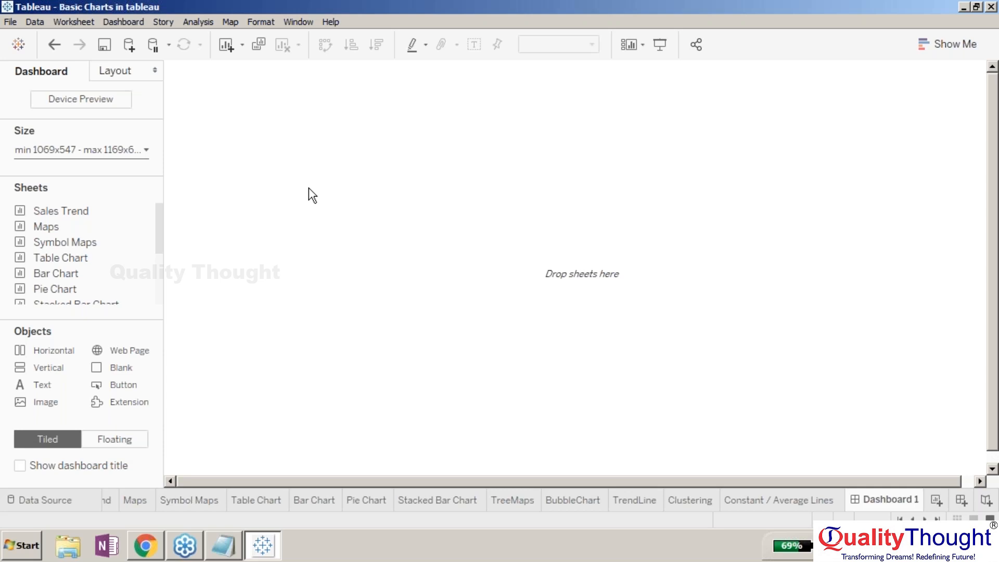
- Switch the dashboard size back to Fixed size at the custom 1069 x 547 dimensions
click(146, 150)
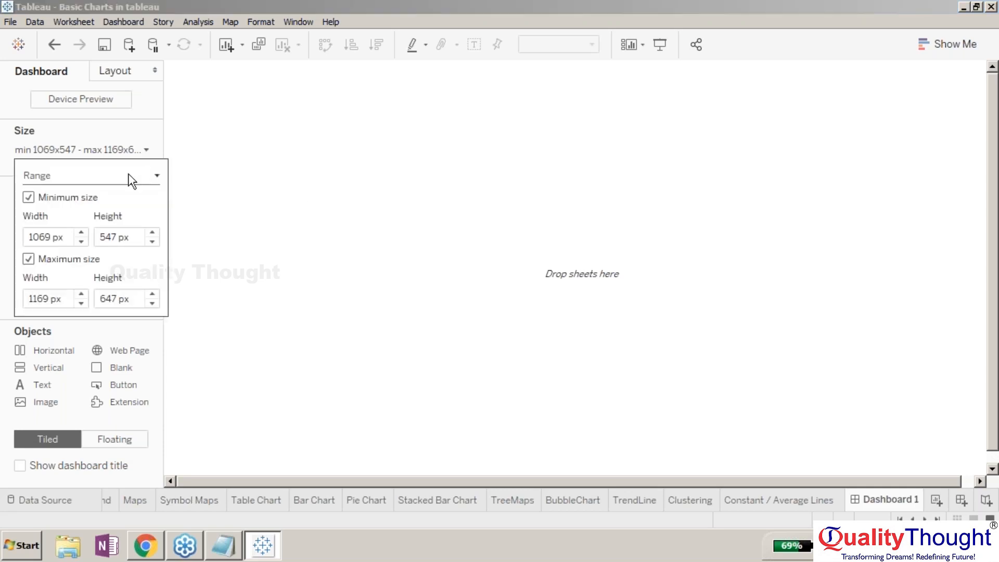
click(128, 175)
click(54, 192)
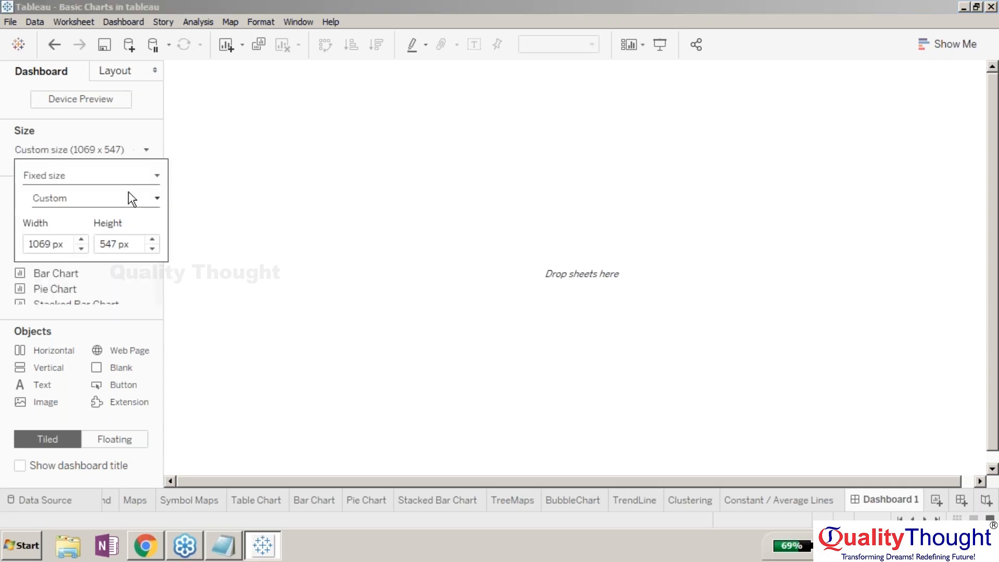
click(159, 146)
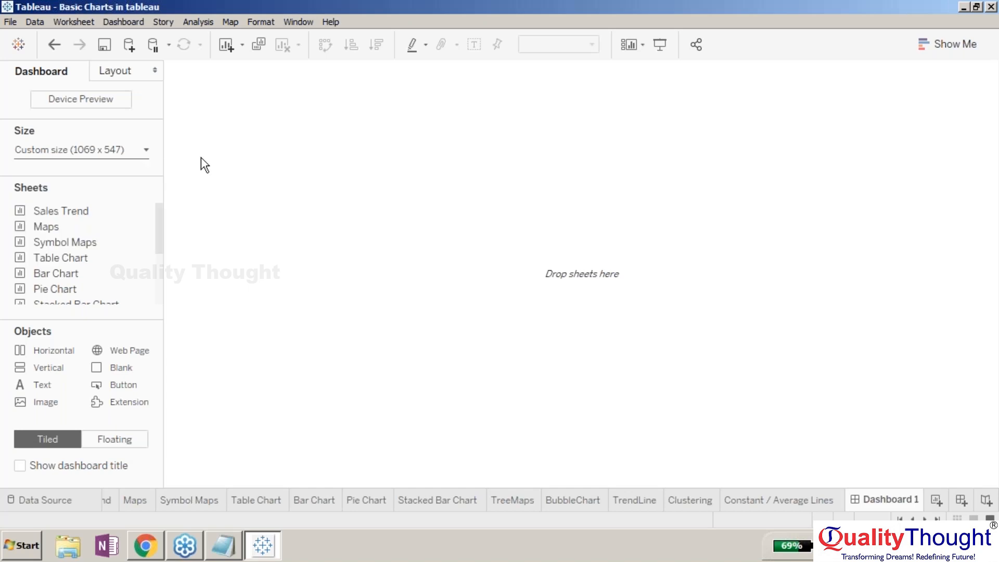
click(134, 155)
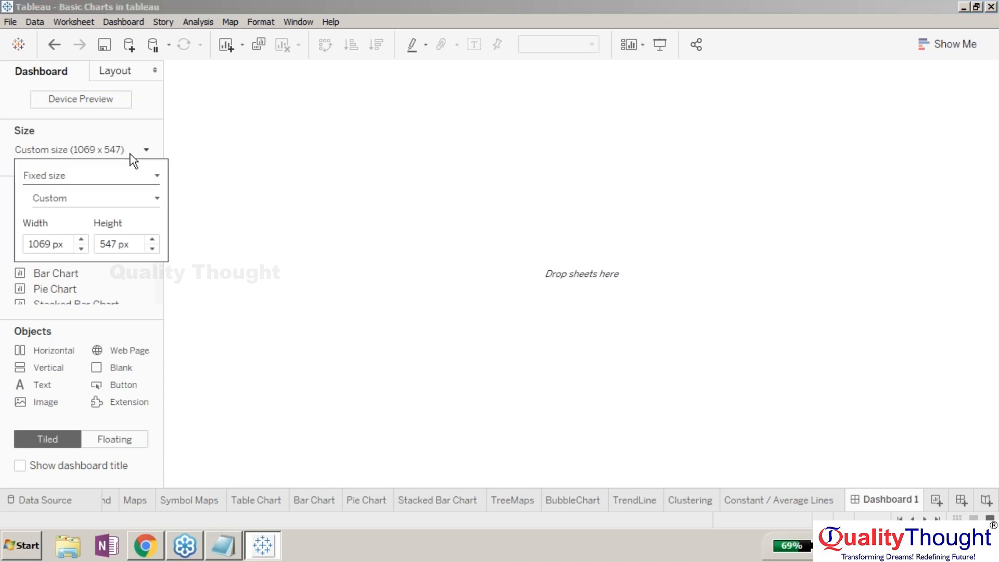
- Switch the dashboard size back to Automatic
click(131, 184)
click(119, 204)
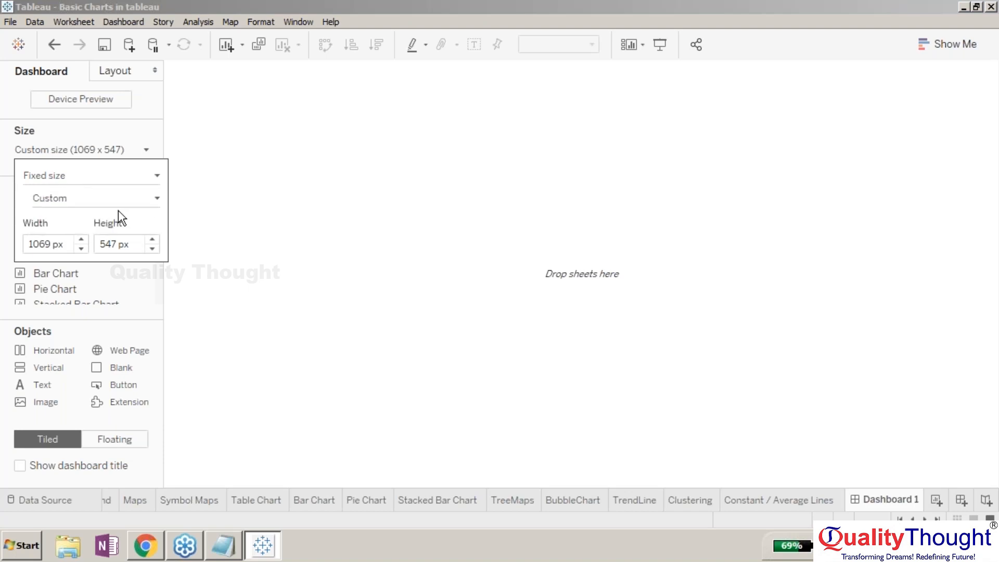
click(278, 226)
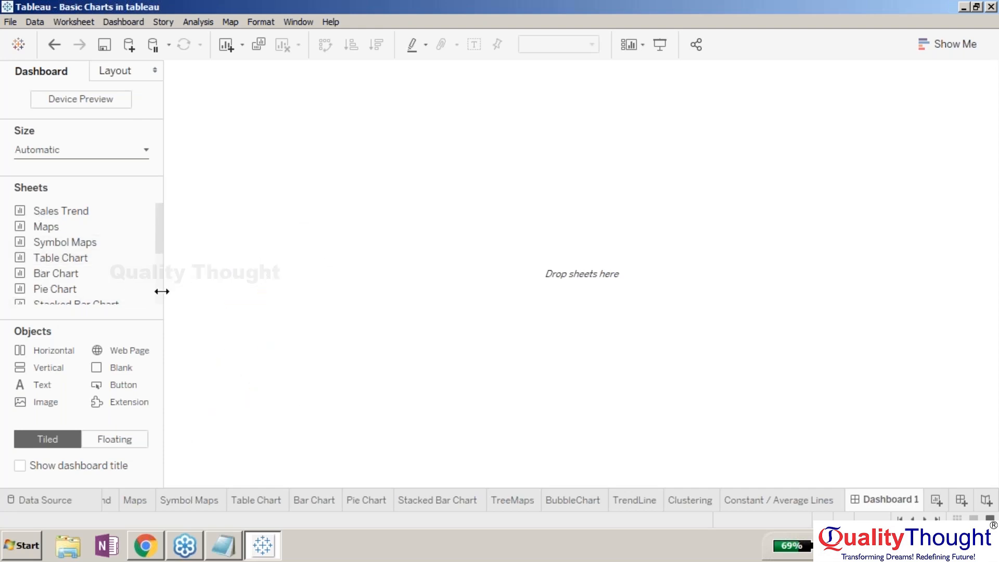
- Switch new objects to Floating and back to Tiled, and toggle Show dashboard title on and off
drag(162, 292, 127, 293)
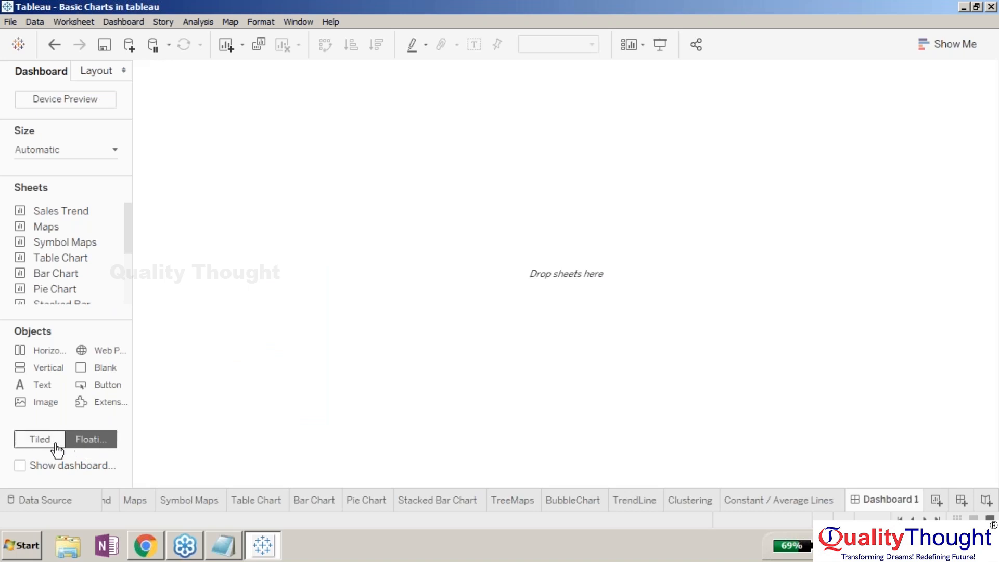
click(88, 446)
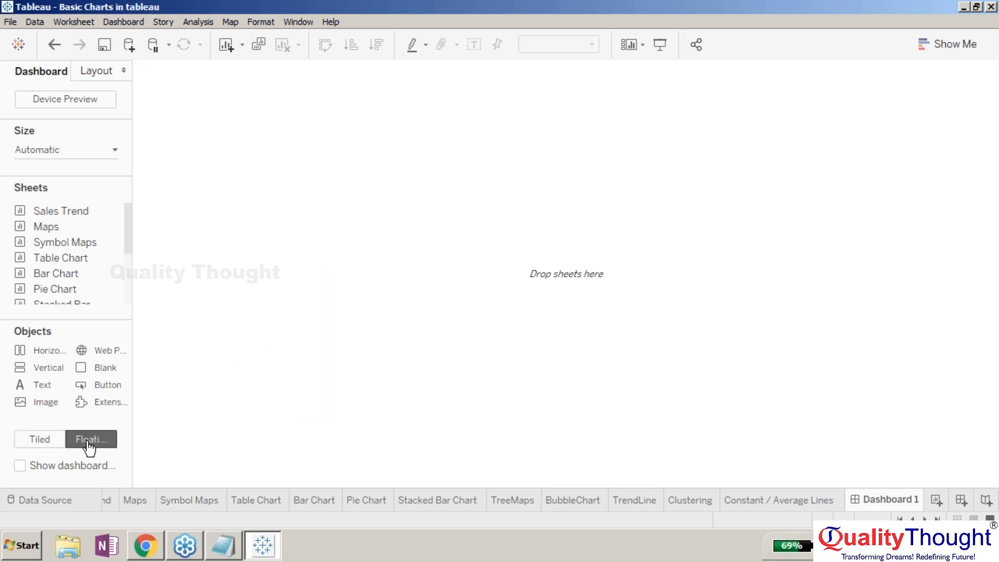
click(47, 445)
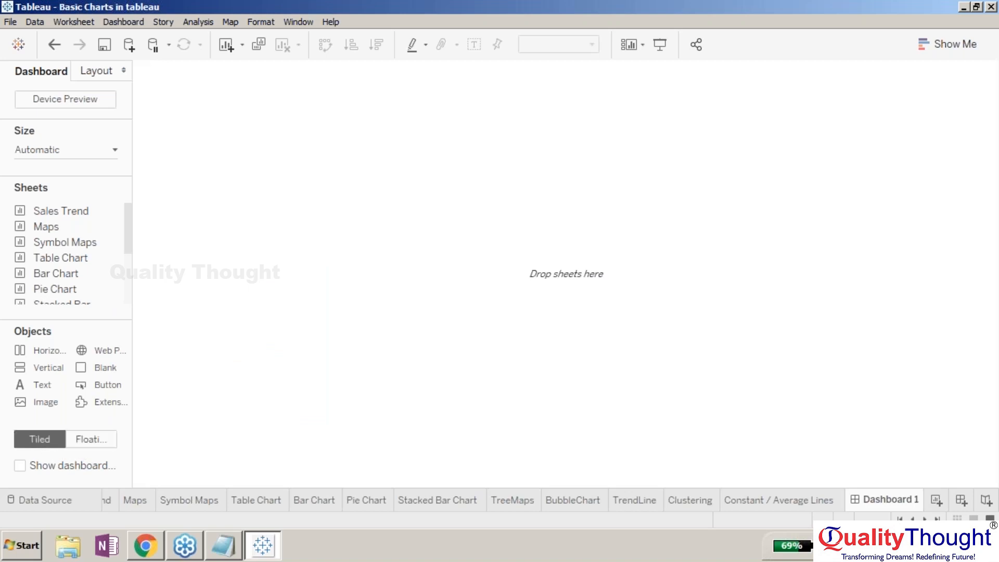
click(19, 466)
click(20, 466)
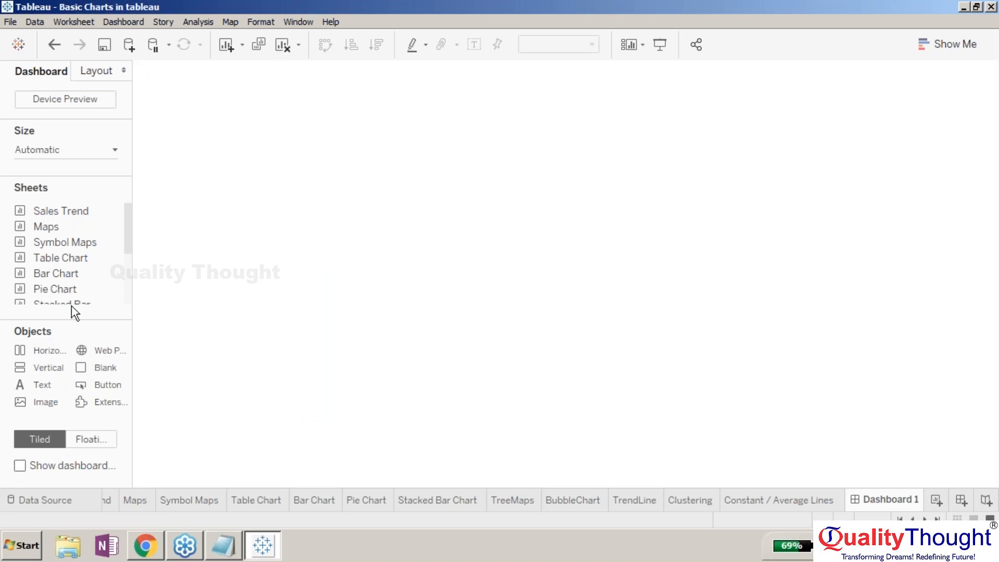
drag(131, 247, 128, 267)
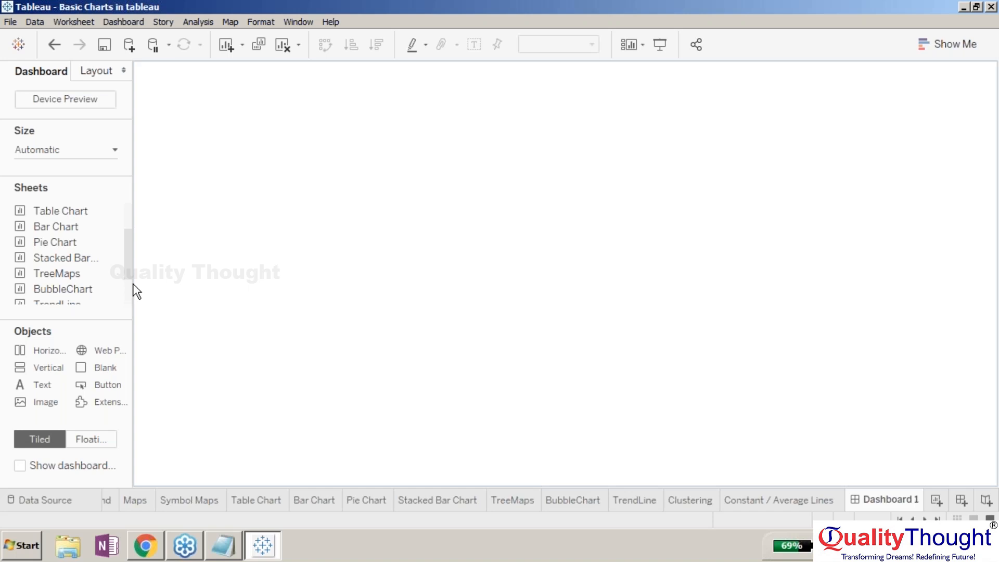
drag(134, 284, 231, 284)
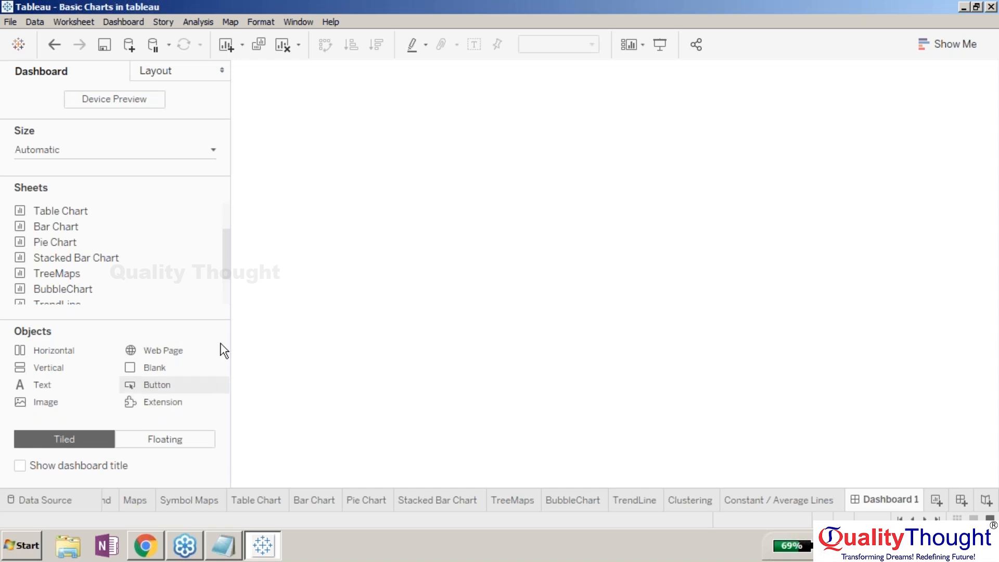
drag(229, 281, 152, 275)
- Try adding a Horizontal container to the dashboard, then remove it
drag(64, 356, 335, 207)
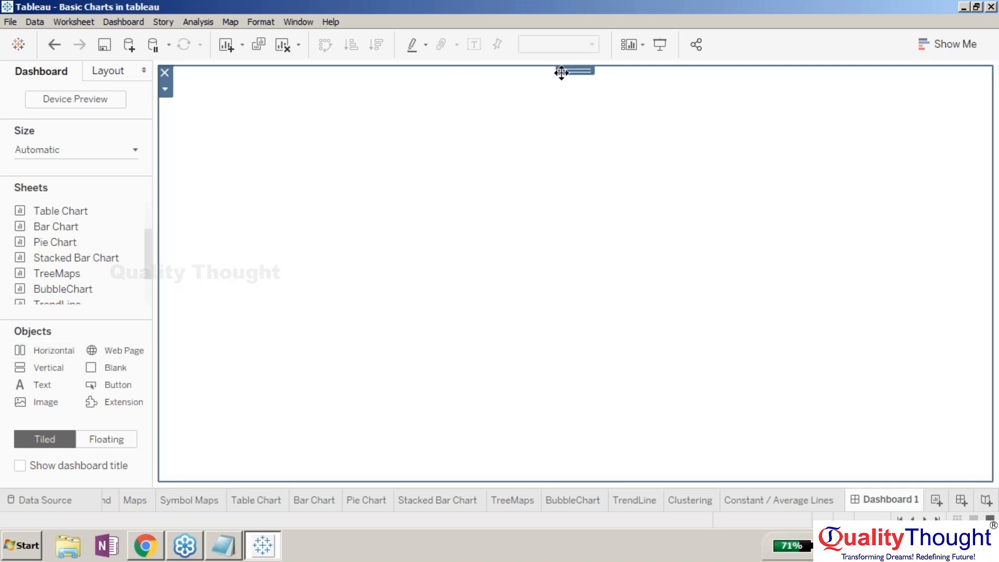
drag(235, 341, 247, 136)
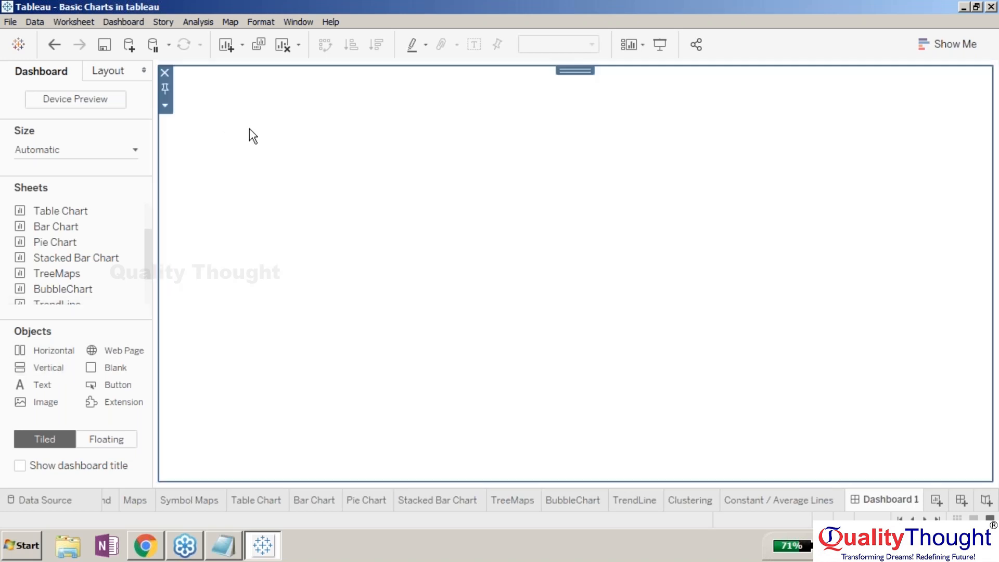
click(164, 73)
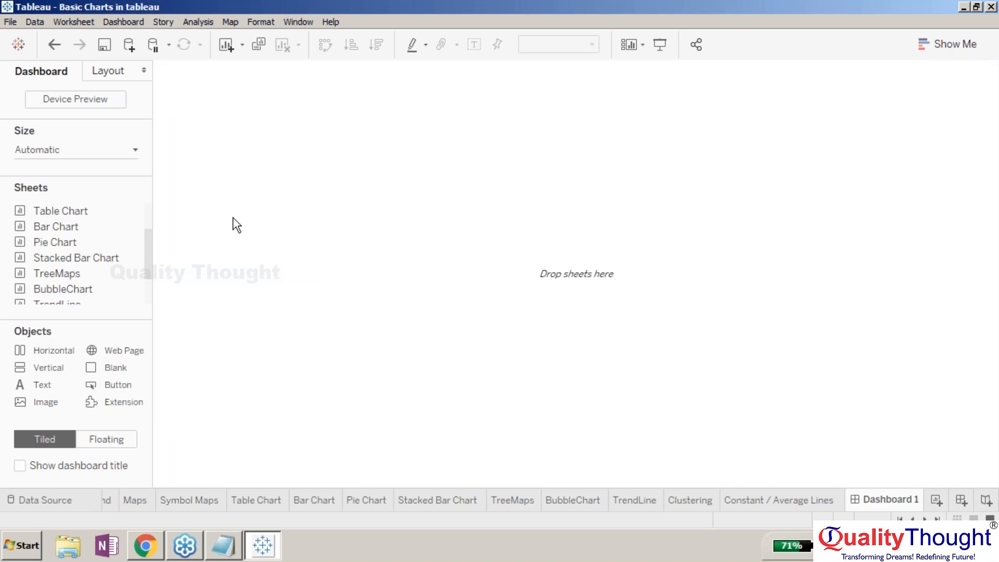
- Add the Clustering sheet to the empty dashboard
mouse_move(138, 222)
drag(149, 255, 148, 314)
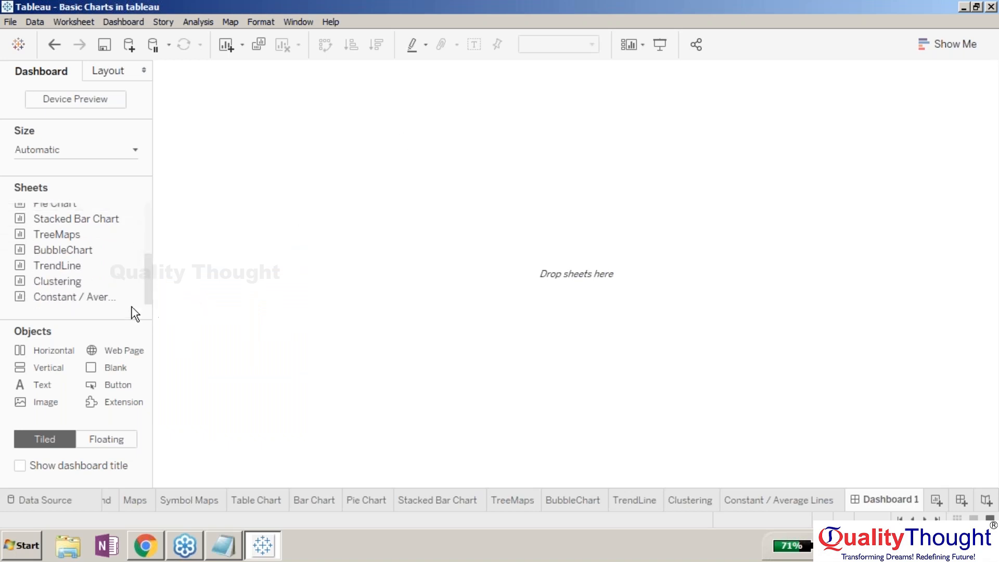
drag(102, 287, 286, 212)
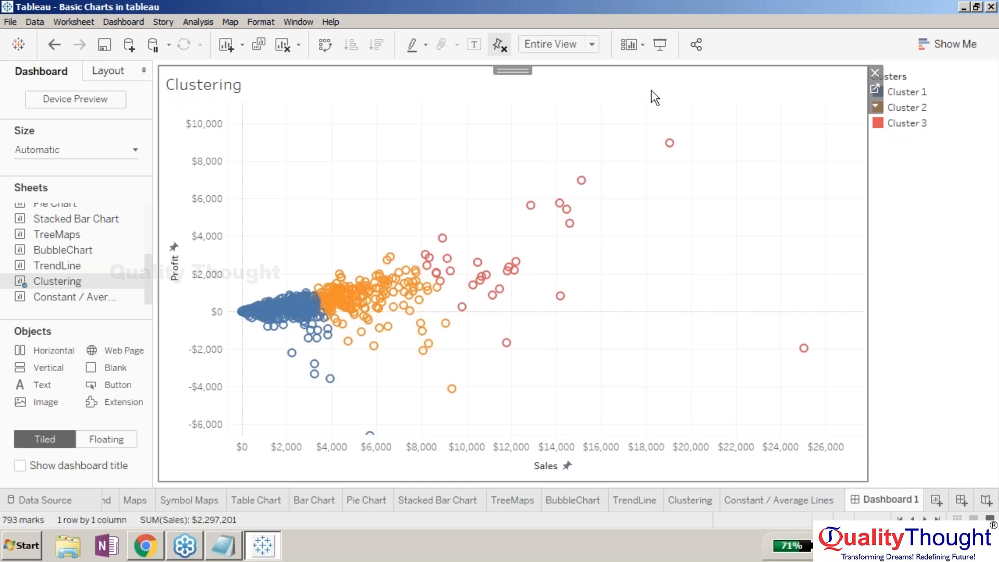
- Try adding the BubbleChart sheet as a floating object over the Clustering chart, then remove it and return to Tiled
mouse_move(314, 315)
click(100, 443)
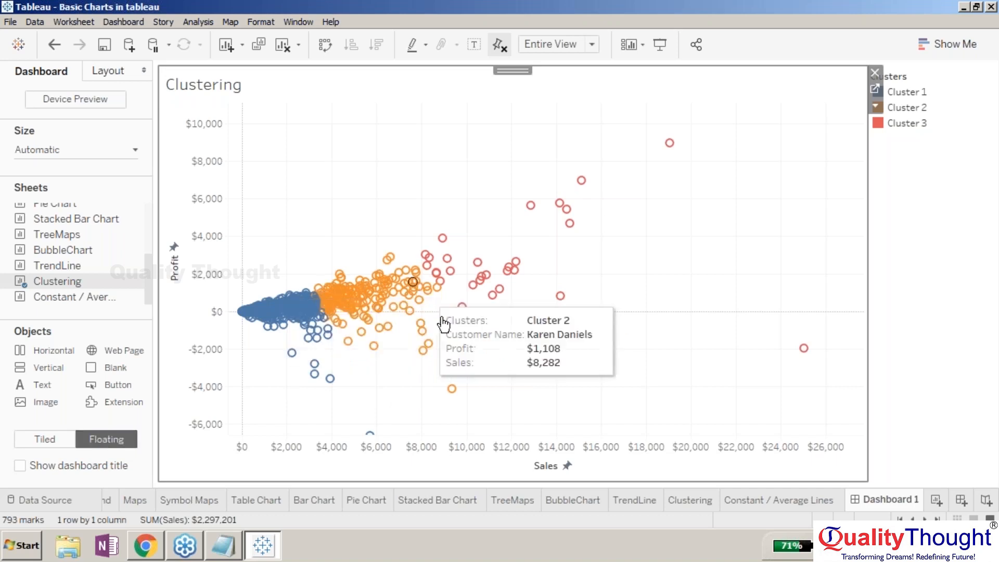
drag(57, 250, 444, 222)
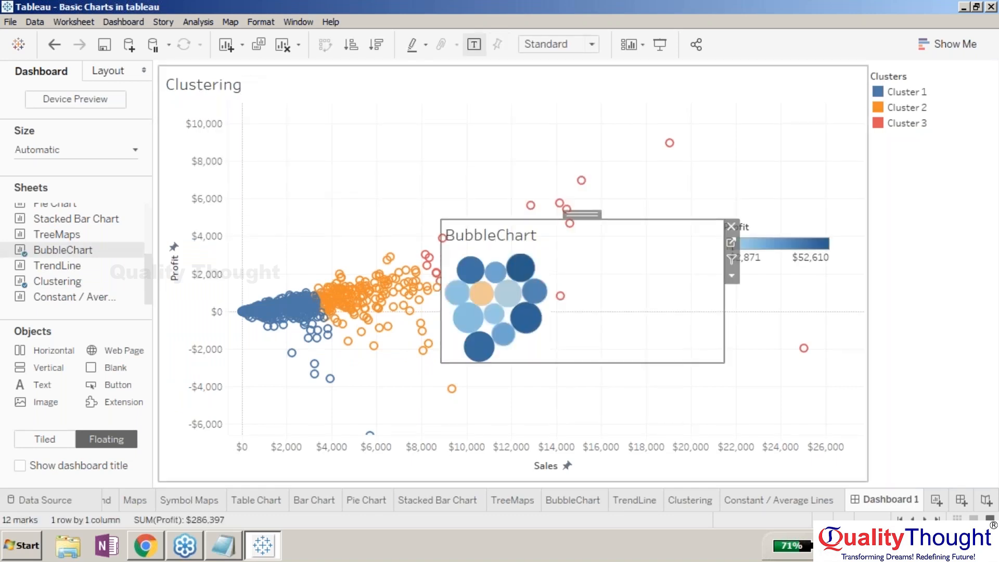
click(45, 438)
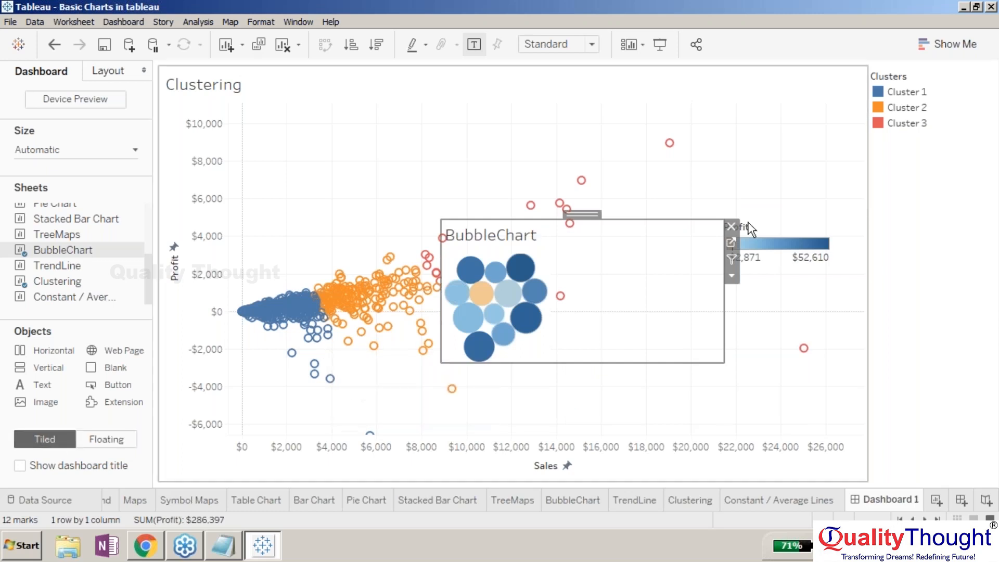
click(730, 227)
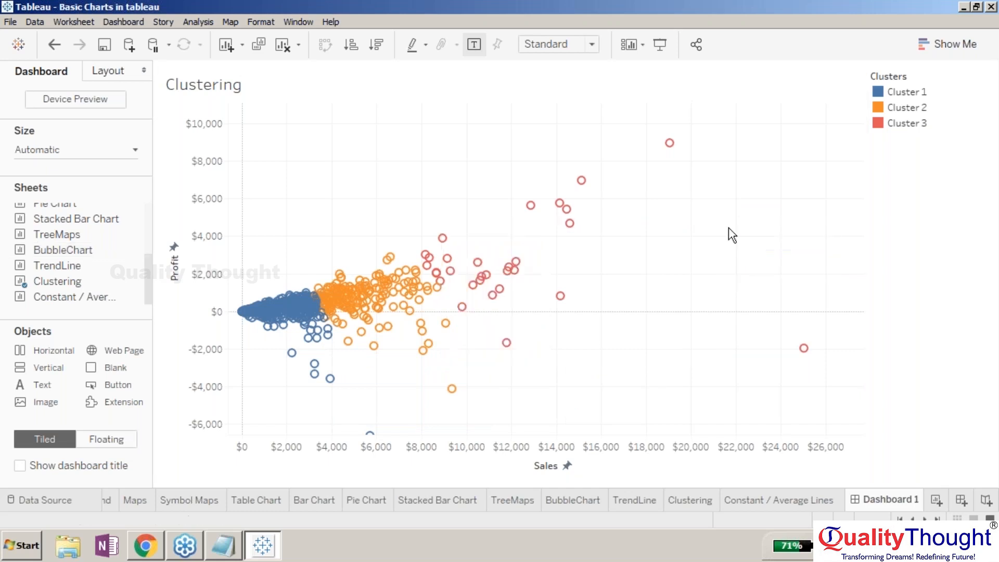
- Place the BubbleChart sheet as a tile to the left of the Clustering chart and test highlighting one bubble
mouse_move(78, 249)
mouse_down()
mouse_move(160, 248)
mouse_move(217, 265)
mouse_up()
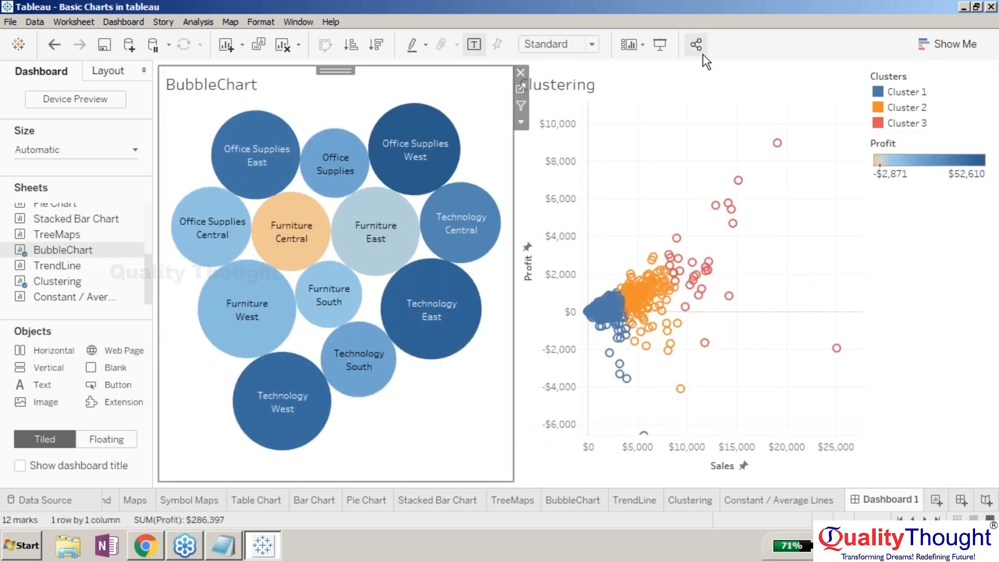
click(943, 311)
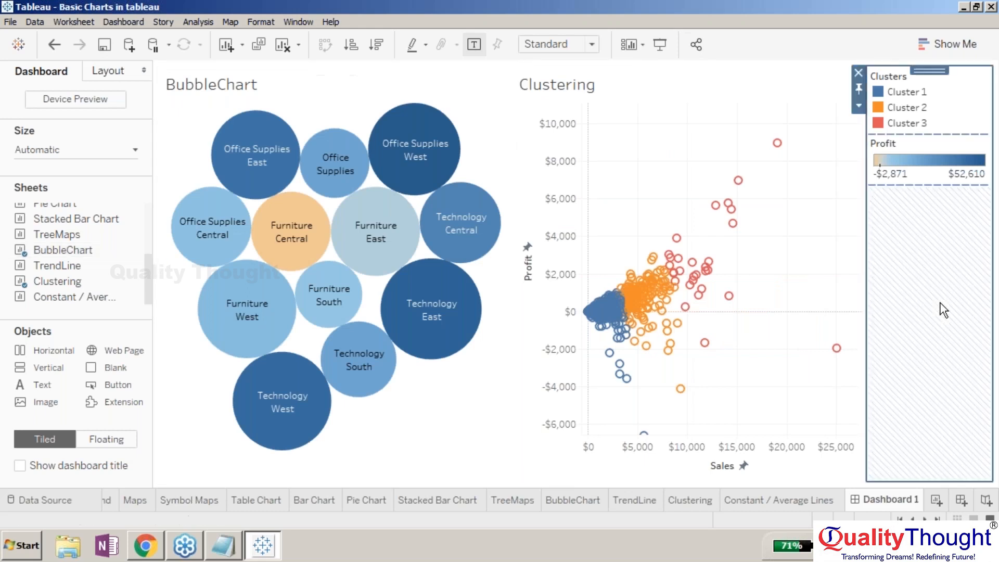
click(451, 250)
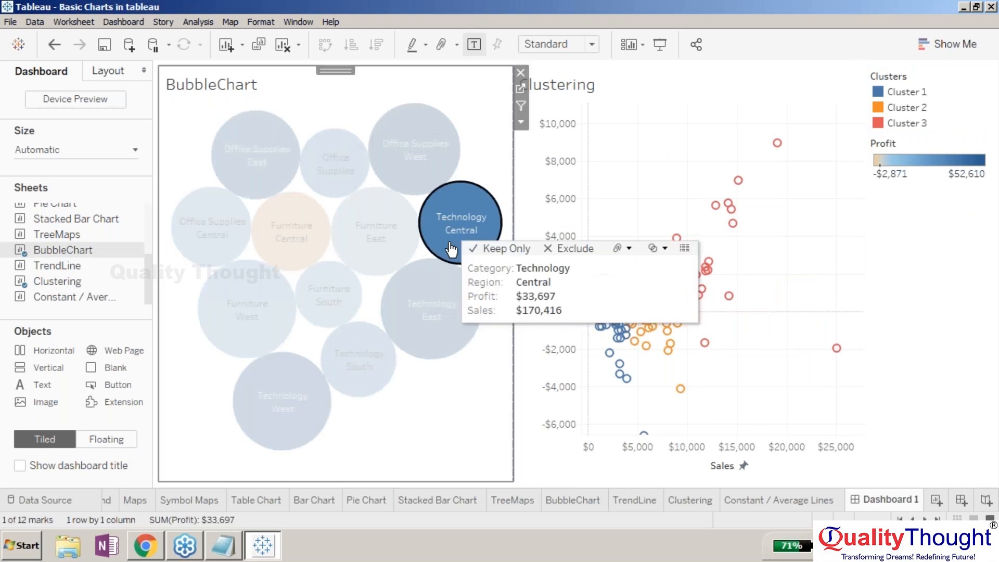
click(452, 249)
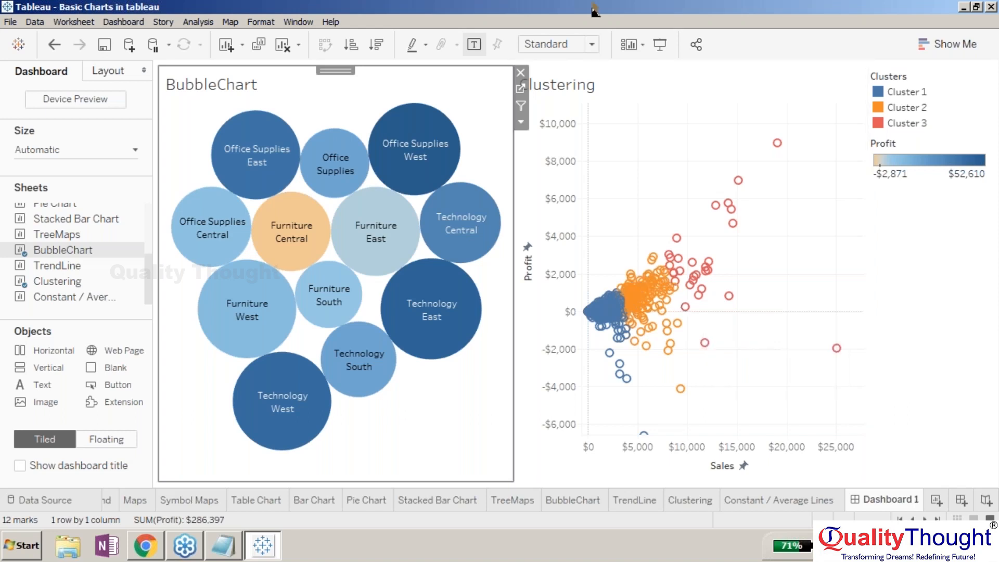
- Preview the sheet thumbnails in the Sheets list
mouse_move(280, 117)
click(109, 441)
click(44, 436)
mouse_move(48, 291)
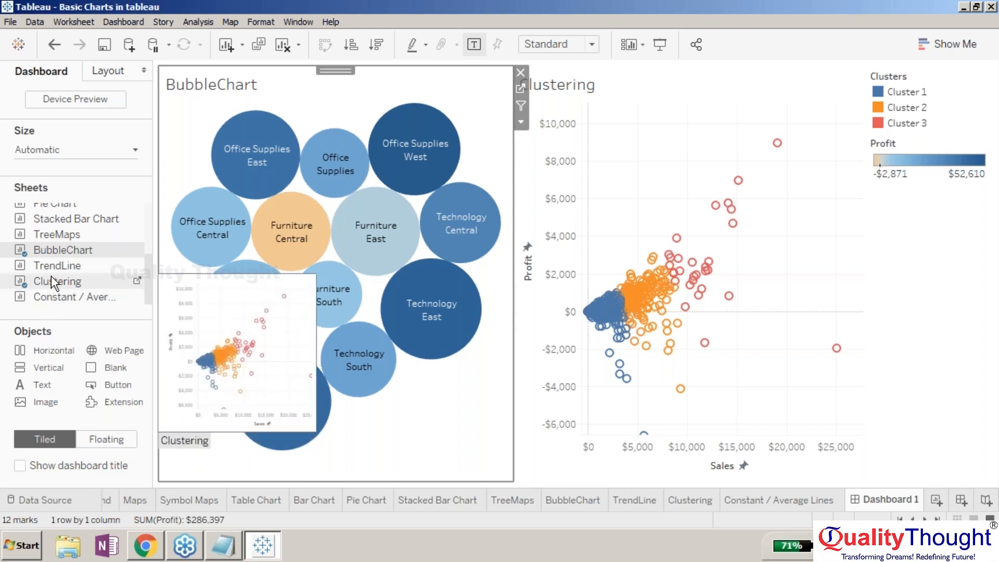
mouse_move(59, 255)
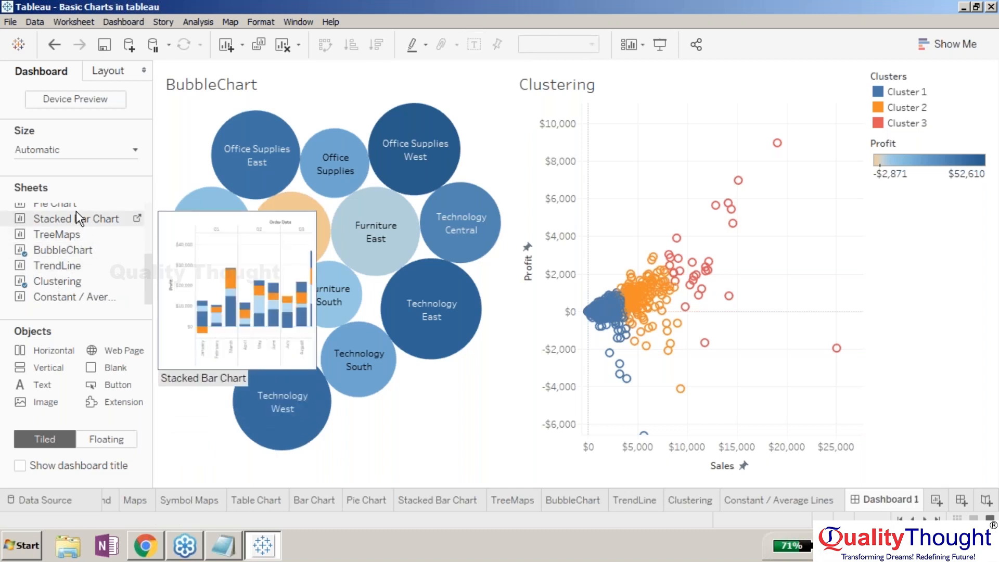
mouse_move(76, 204)
mouse_move(79, 281)
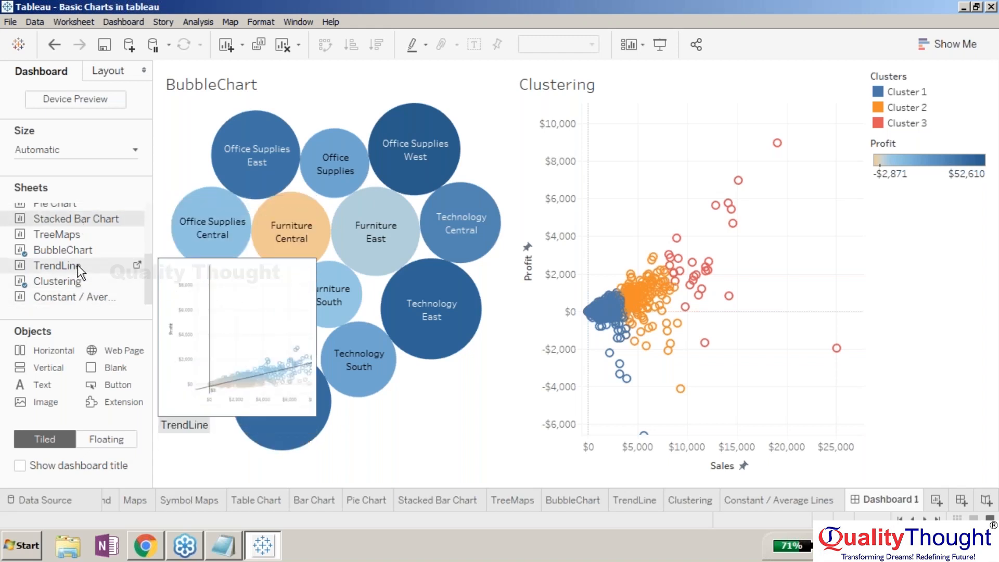
mouse_move(109, 244)
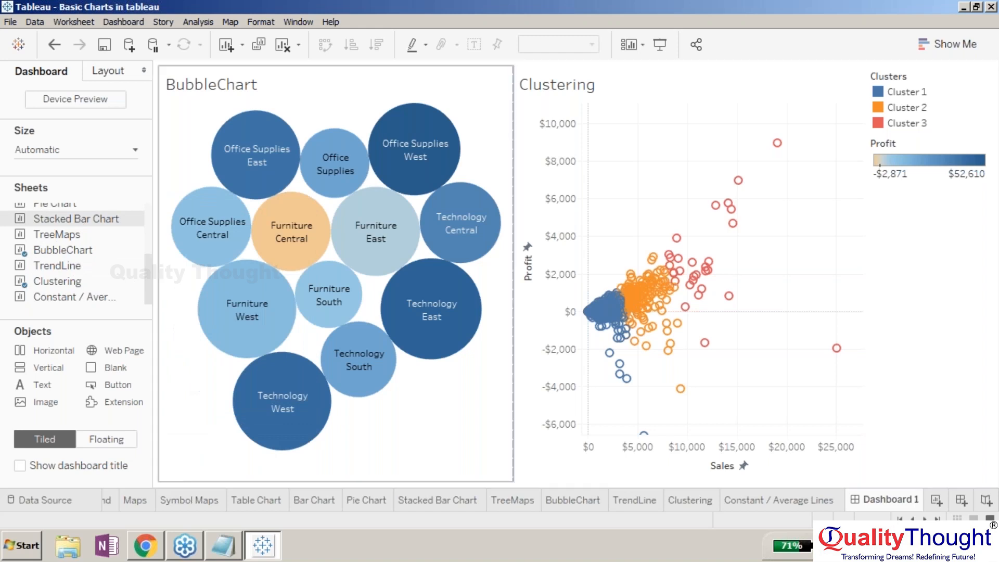
- Add the Symbol Maps sheet below the BubbleChart
scroll(148, 224, up, 3)
drag(105, 243, 274, 364)
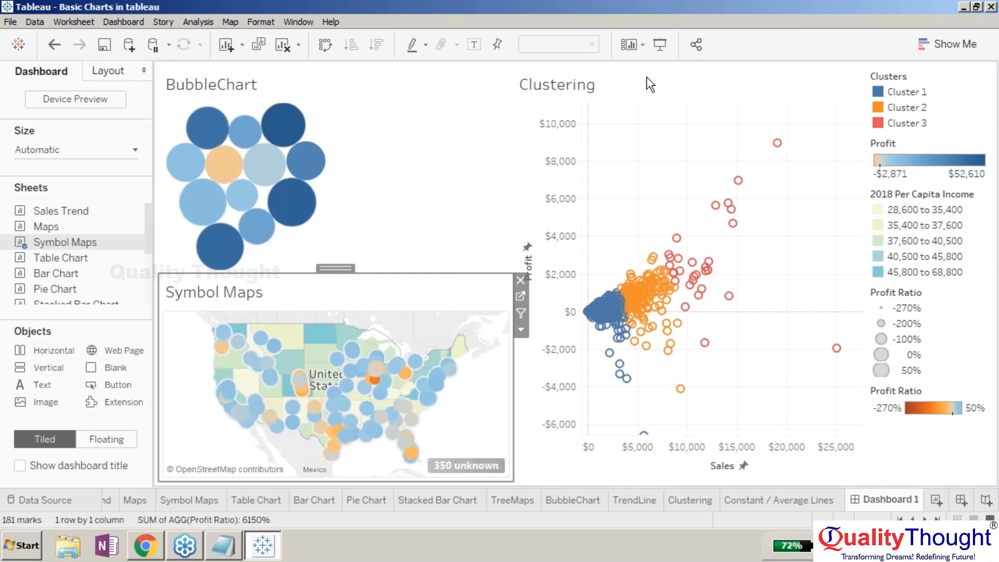
- Try making the BubbleChart floating and moving it over the Clustering chart, then undo both changes
click(463, 161)
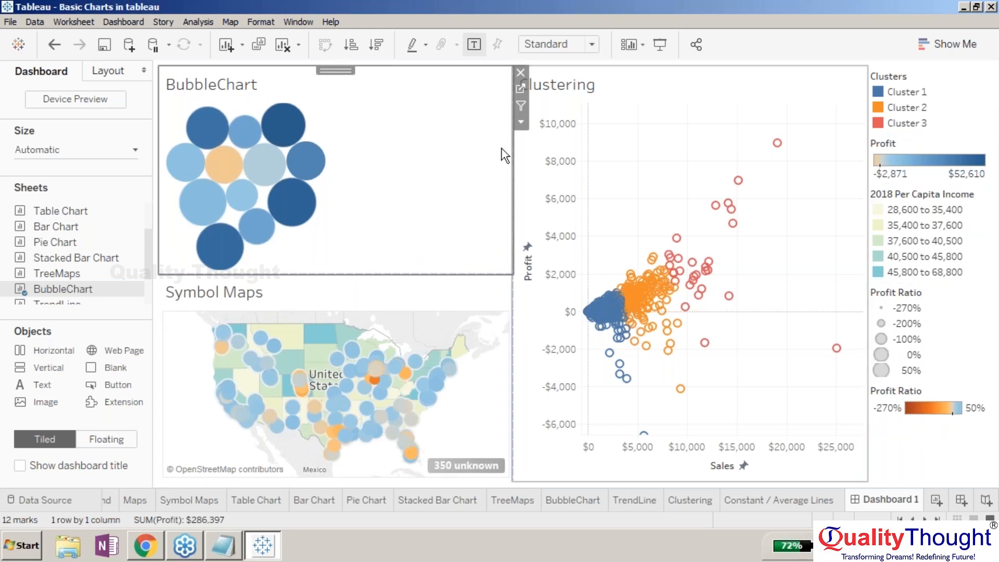
click(521, 124)
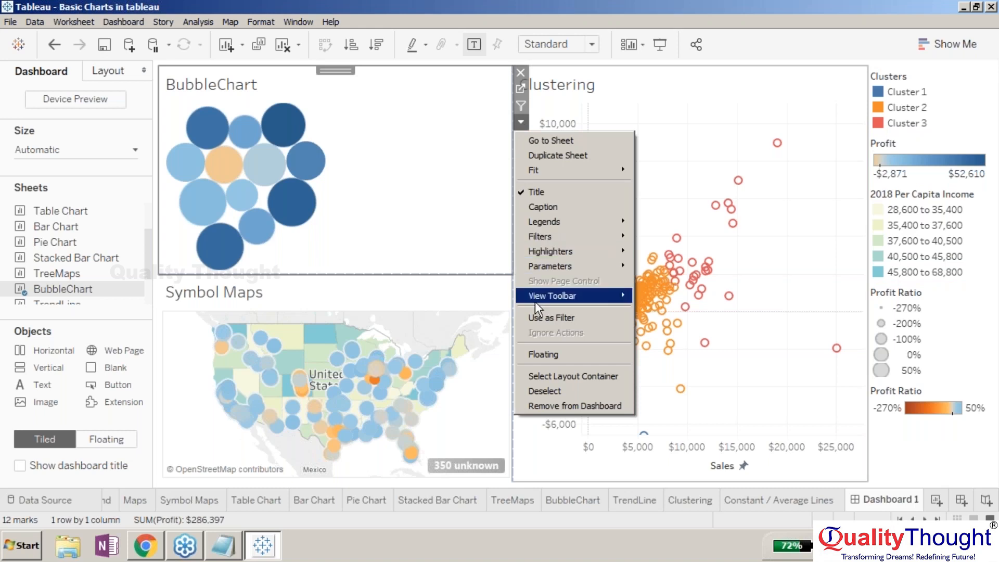
click(536, 349)
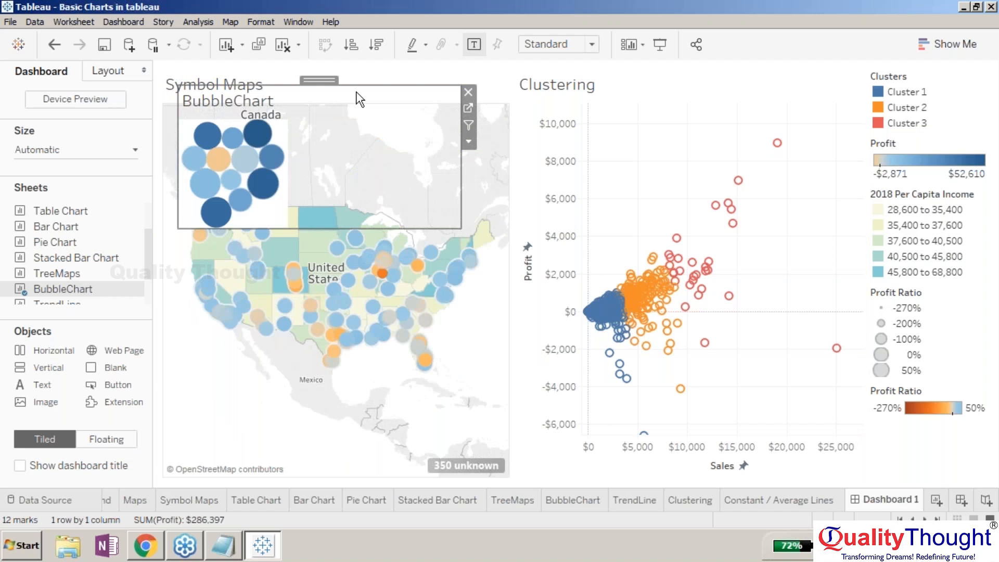
drag(357, 95, 749, 342)
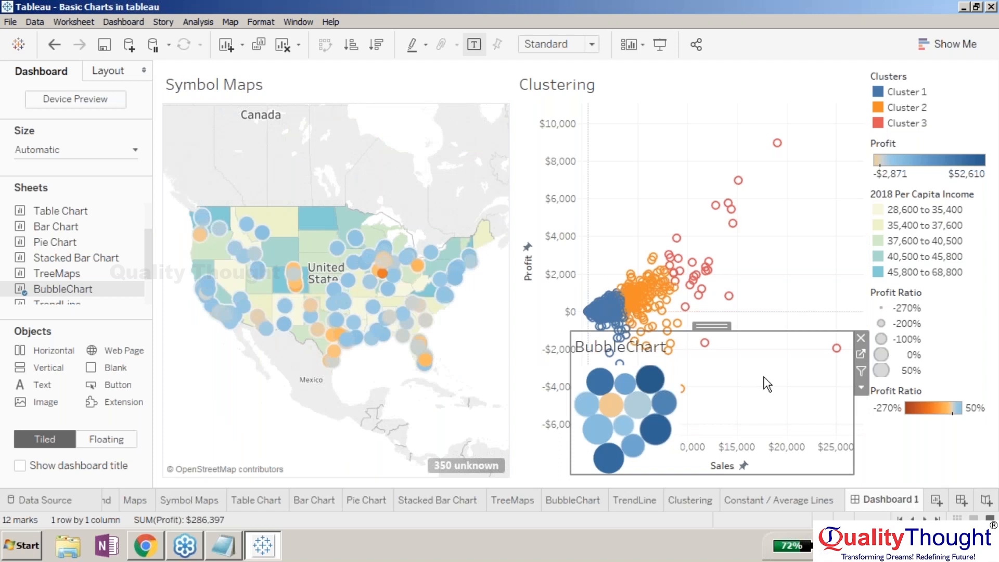
key(ctrl+z)
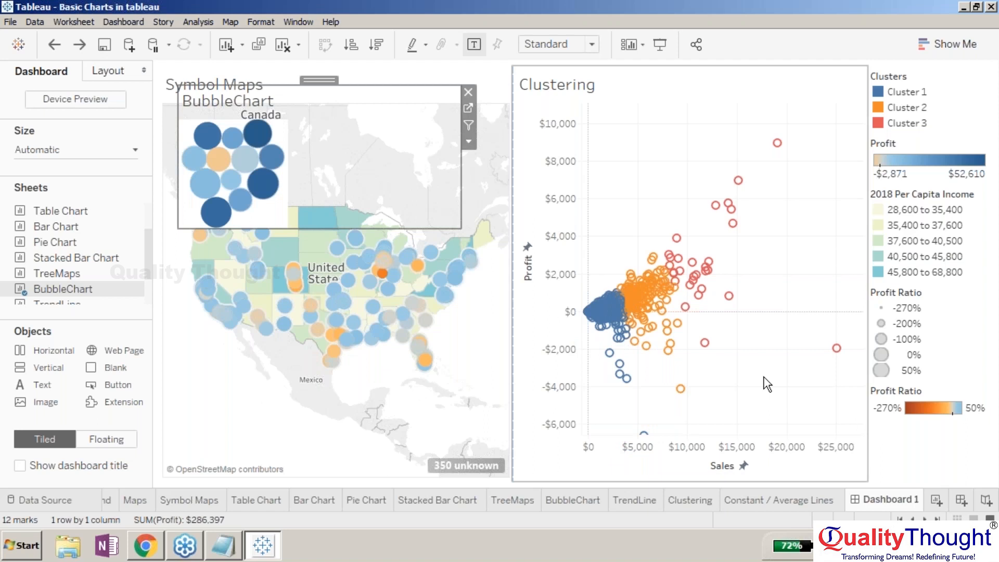
key(ctrl+z)
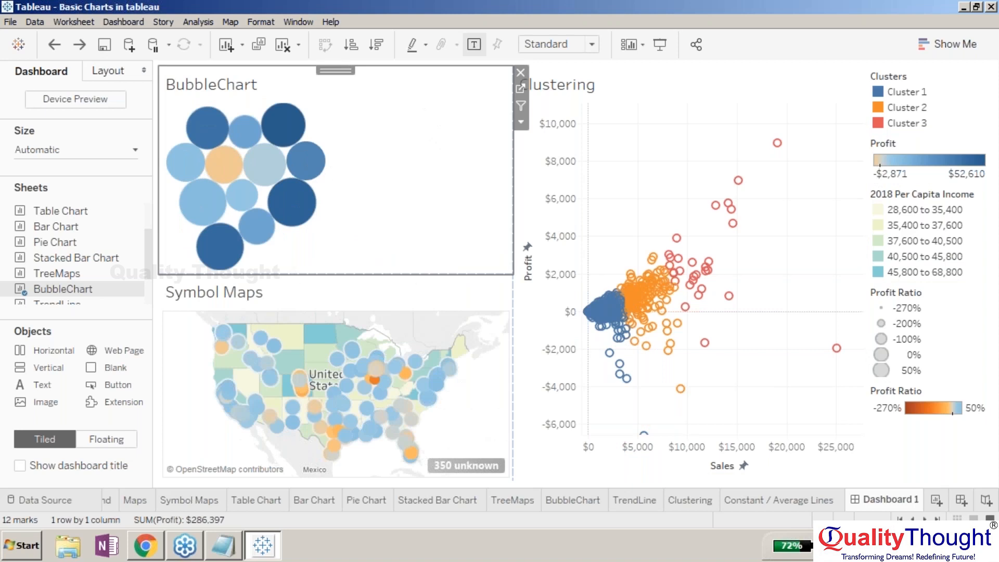
- Remove the BubbleChart from the dashboard
click(520, 73)
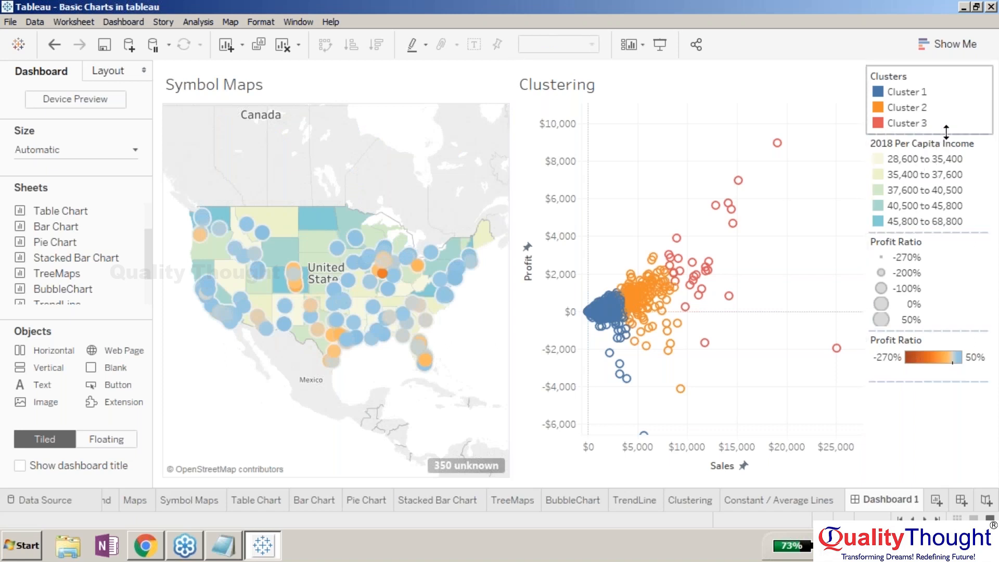
click(990, 10)
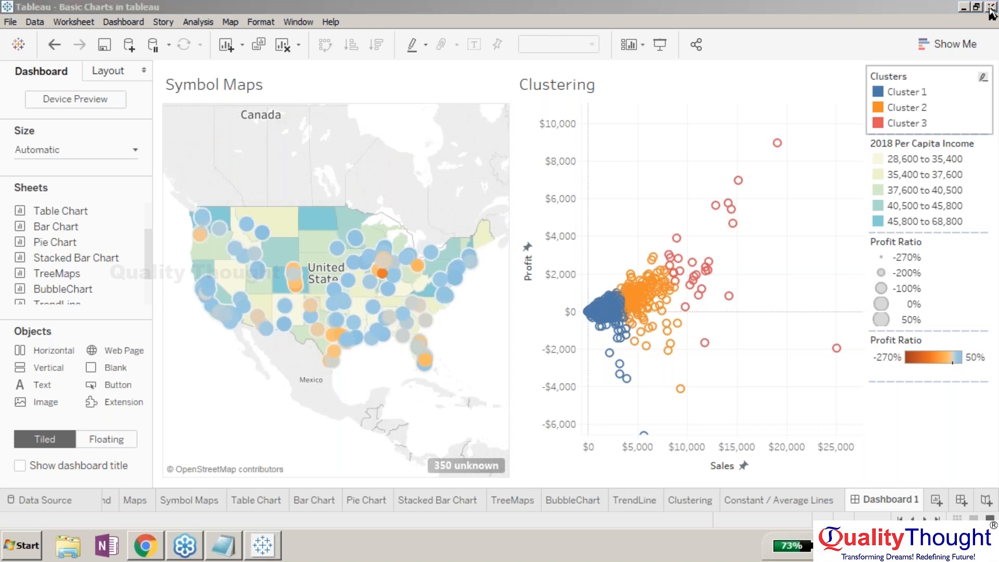
- Make the 2018 Per Capita Income legend floating and move it onto the lower-left corner of the Symbol Maps
click(983, 151)
click(859, 172)
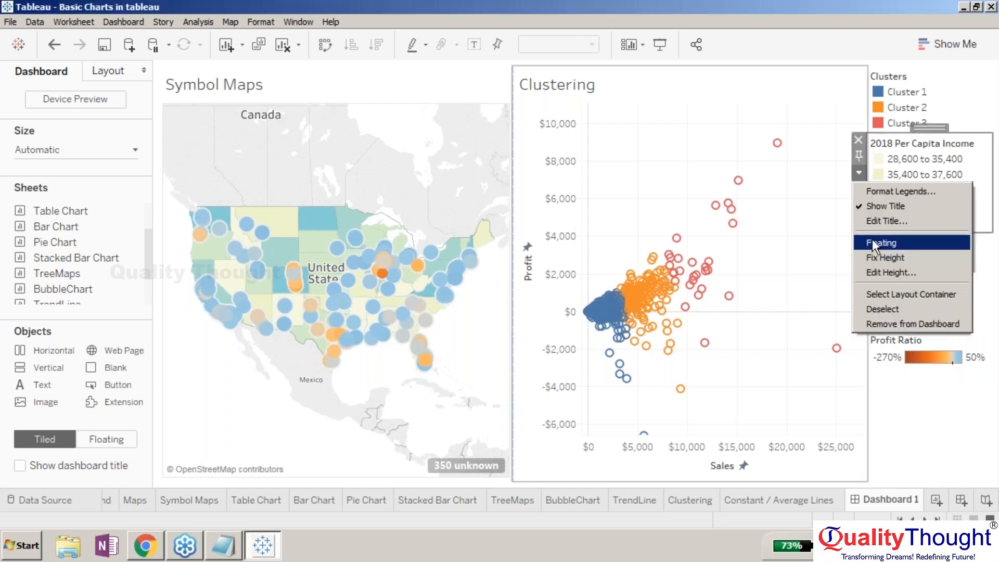
click(873, 244)
drag(911, 149, 229, 377)
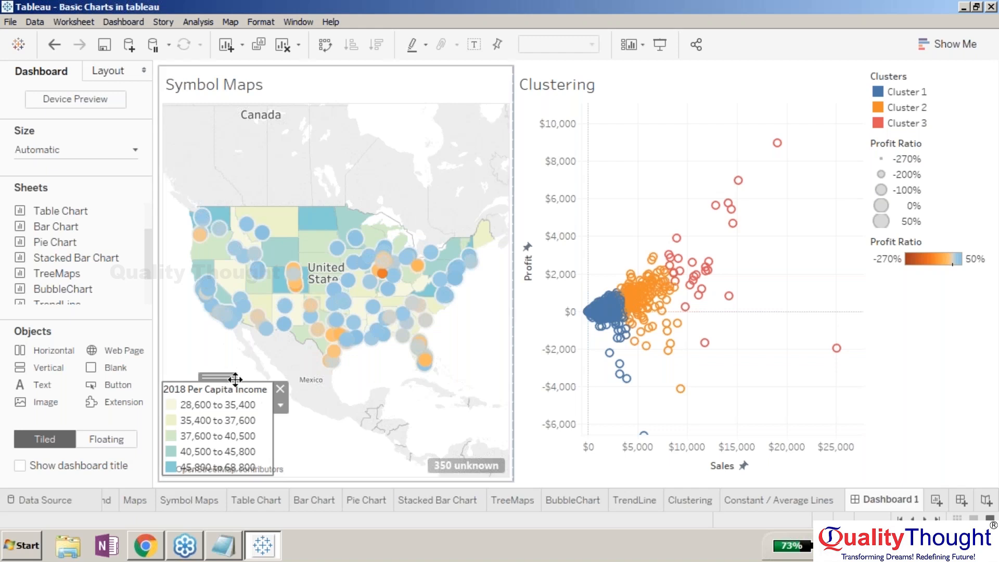
- Move the floating 2018 Per Capita Income legend slightly higher on the Symbol Maps
click(231, 430)
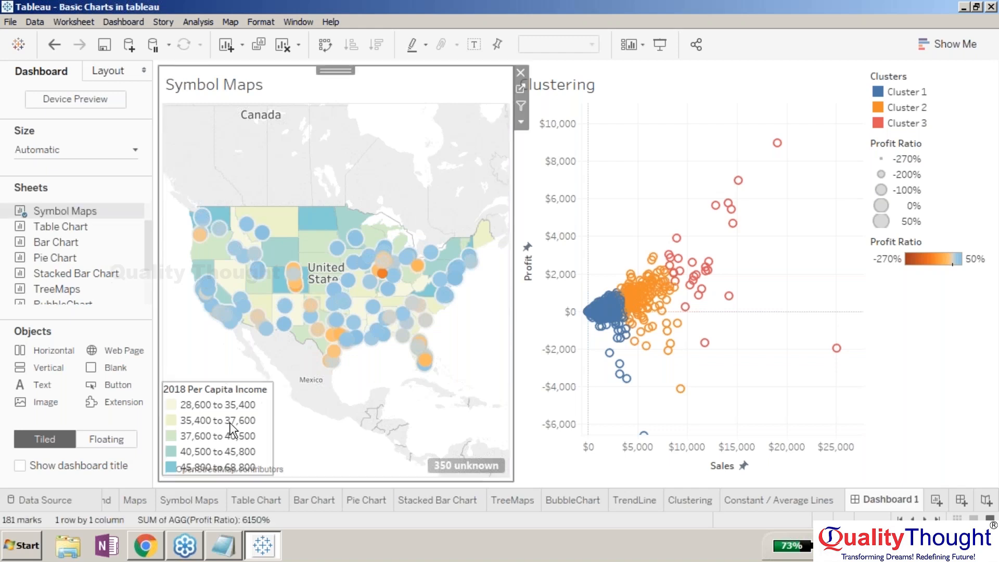
drag(231, 430, 230, 395)
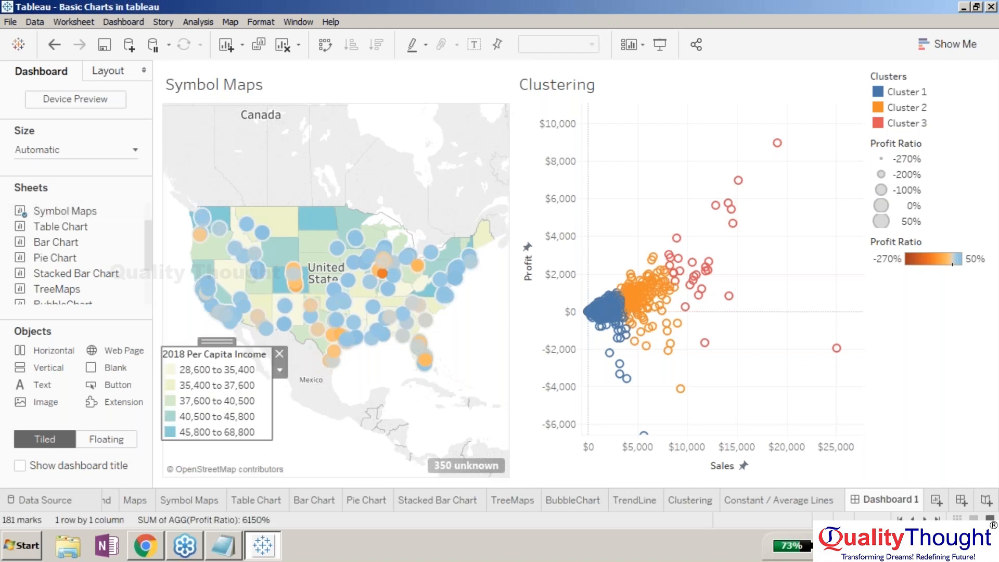
click(343, 426)
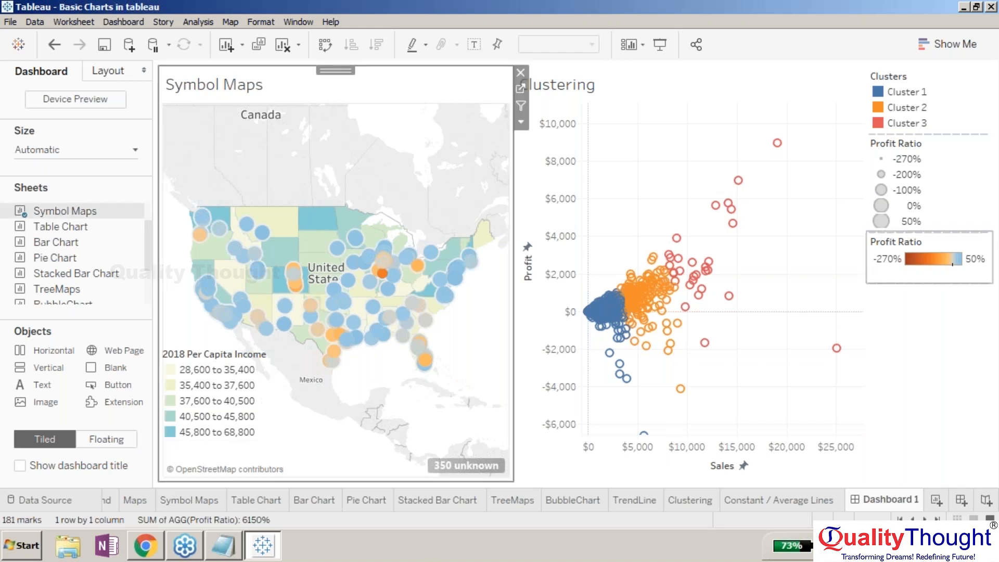
- Make the Profit Ratio color legend floating and move it onto the bottom of the Symbol Maps
click(940, 242)
drag(941, 228, 920, 255)
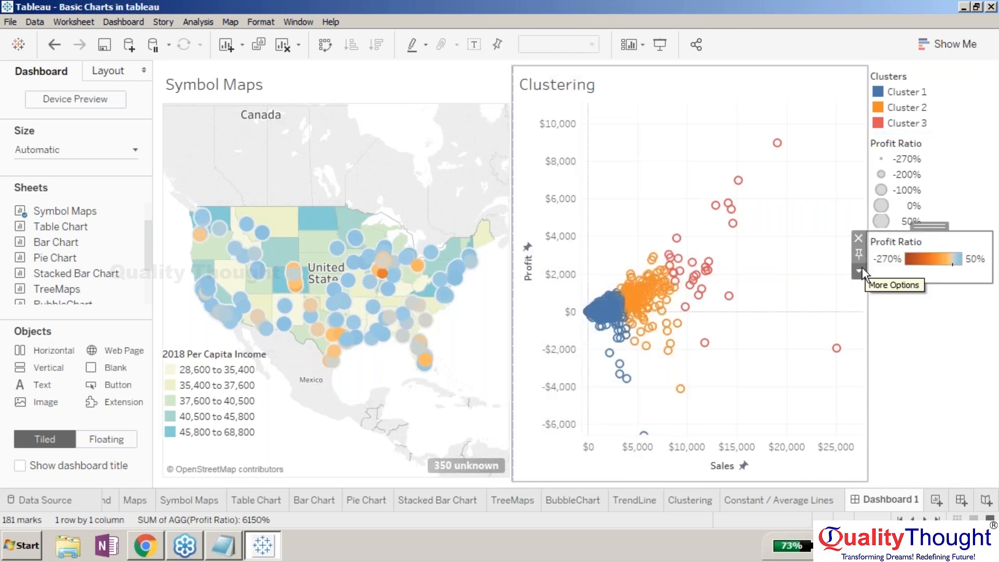
click(859, 270)
click(873, 374)
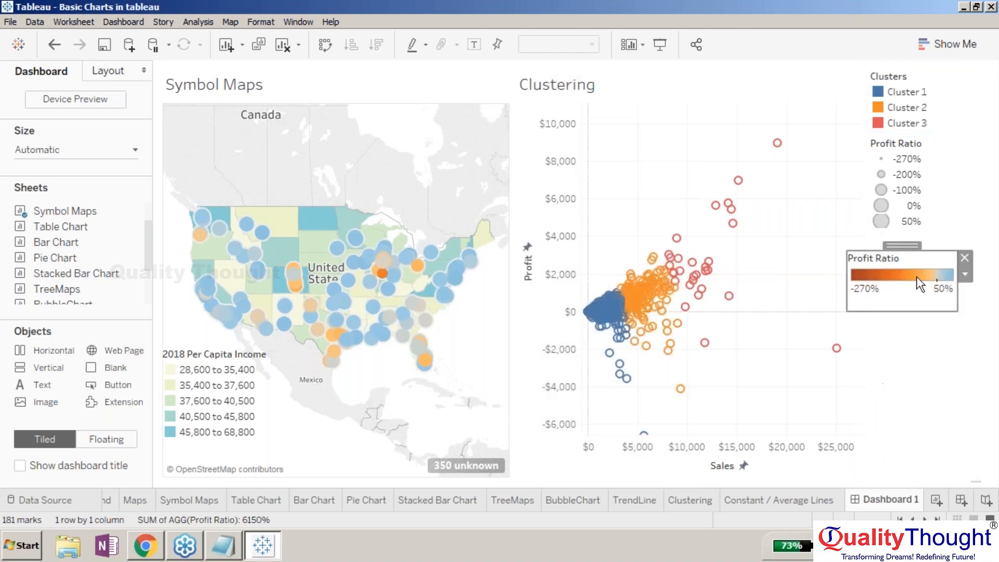
drag(887, 251, 338, 422)
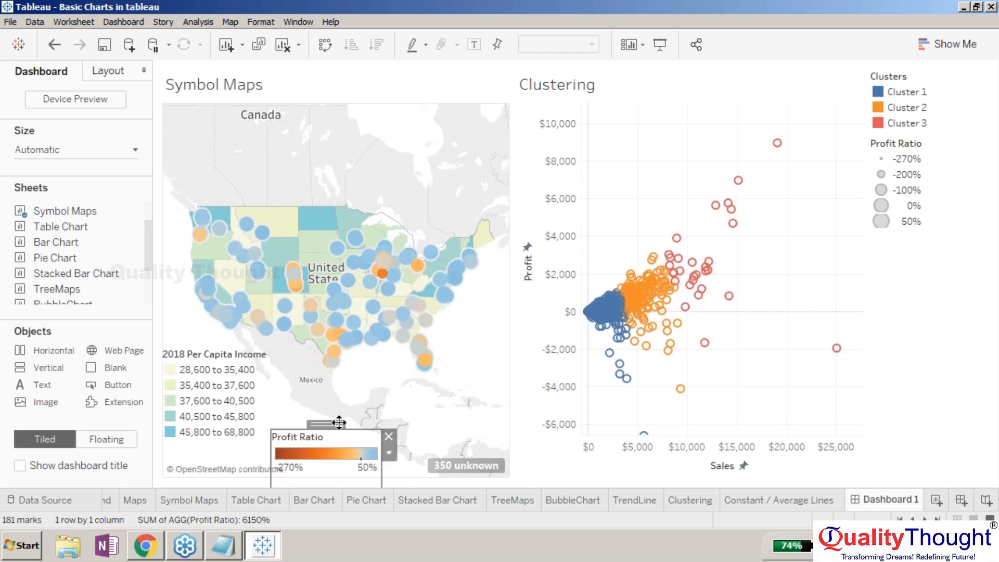
click(430, 418)
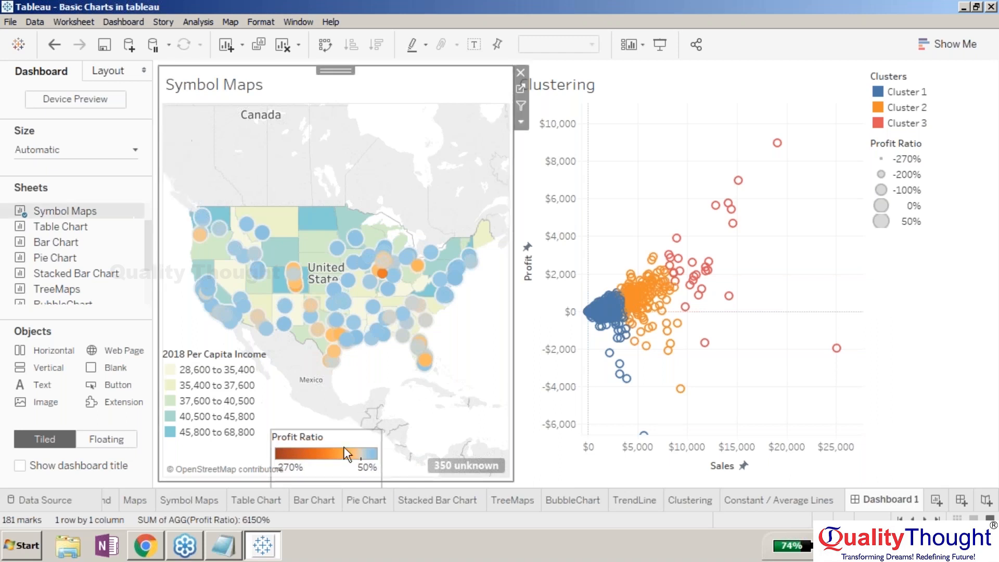
- Reposition the floating Profit Ratio color legend to the lower-right area of the Symbol Maps
click(366, 433)
drag(332, 429, 355, 420)
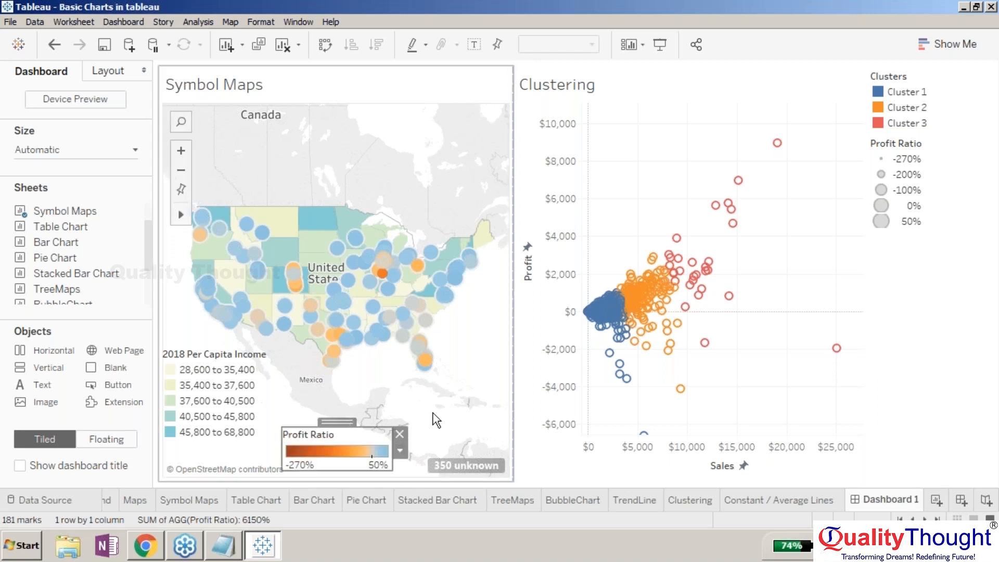
click(436, 420)
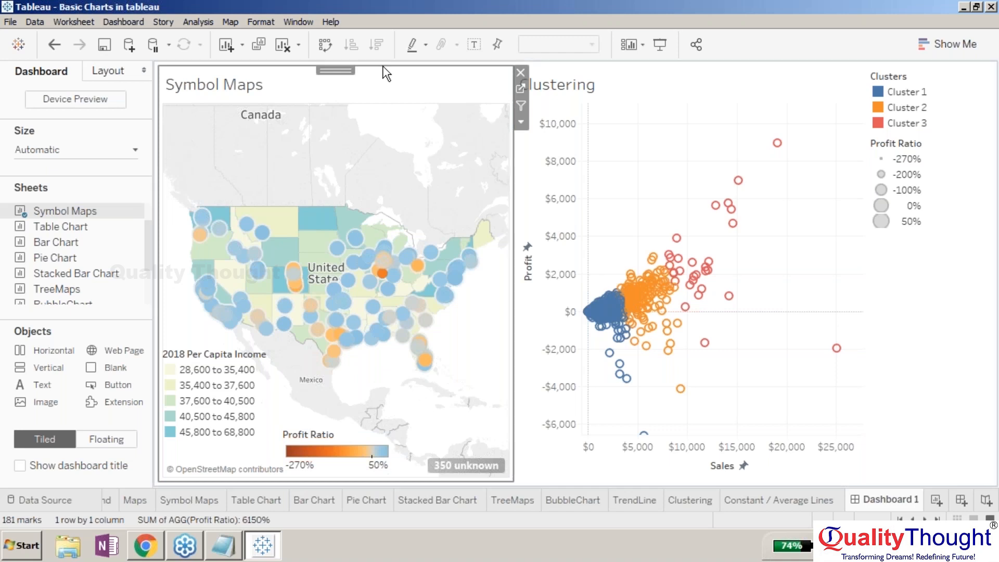
click(331, 438)
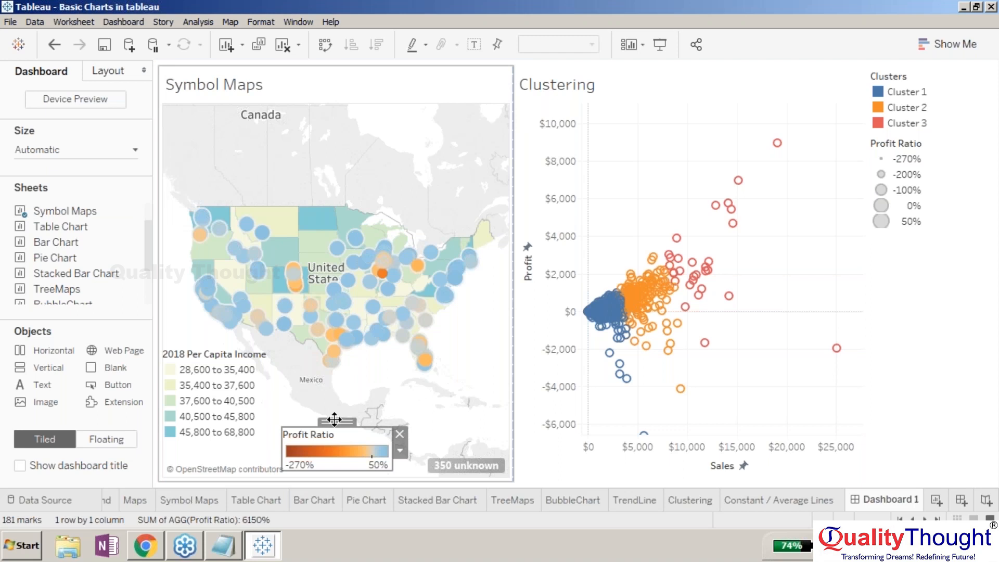
drag(334, 418, 449, 378)
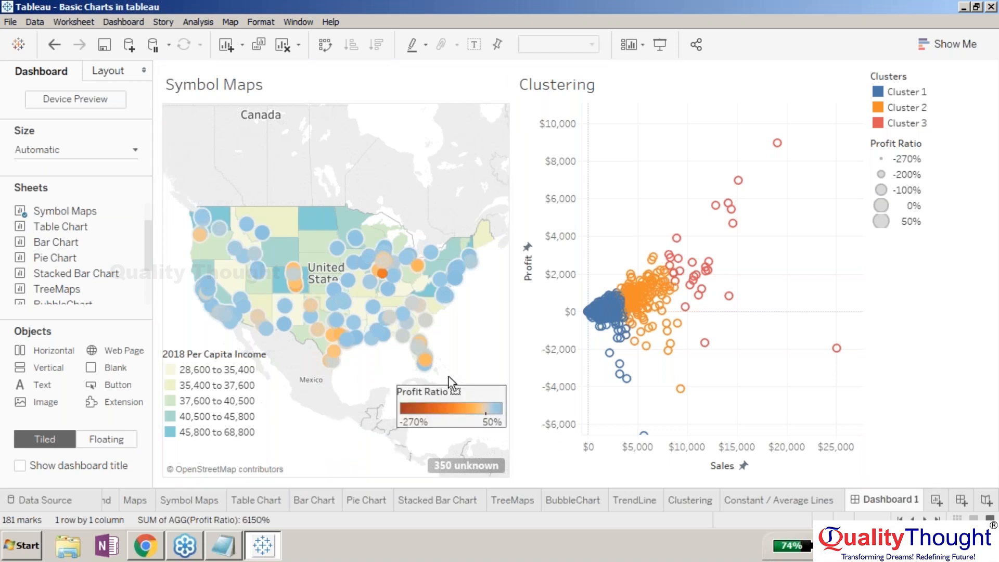
click(515, 463)
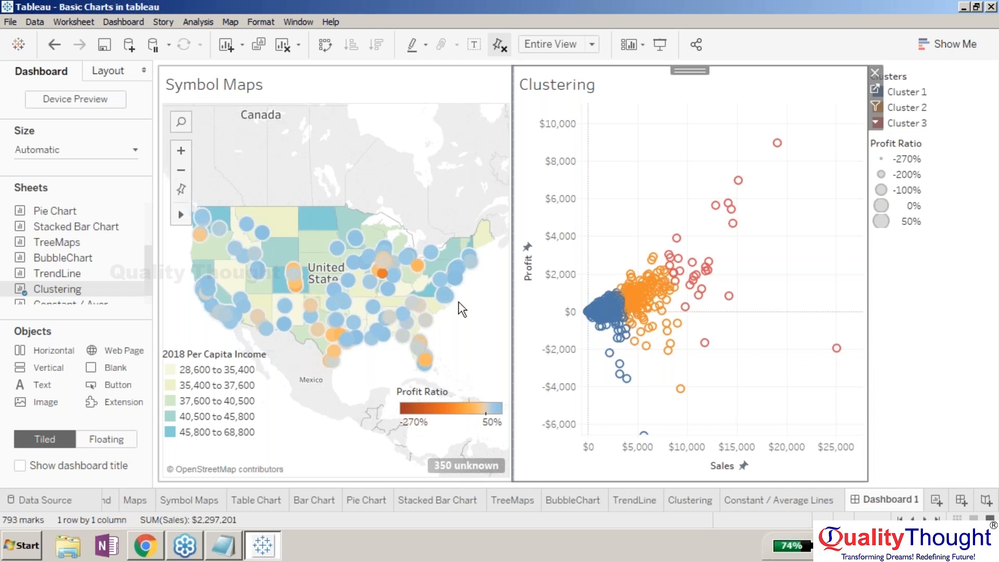
- Make the Clusters legend floating and move it slightly left
mouse_move(732, 223)
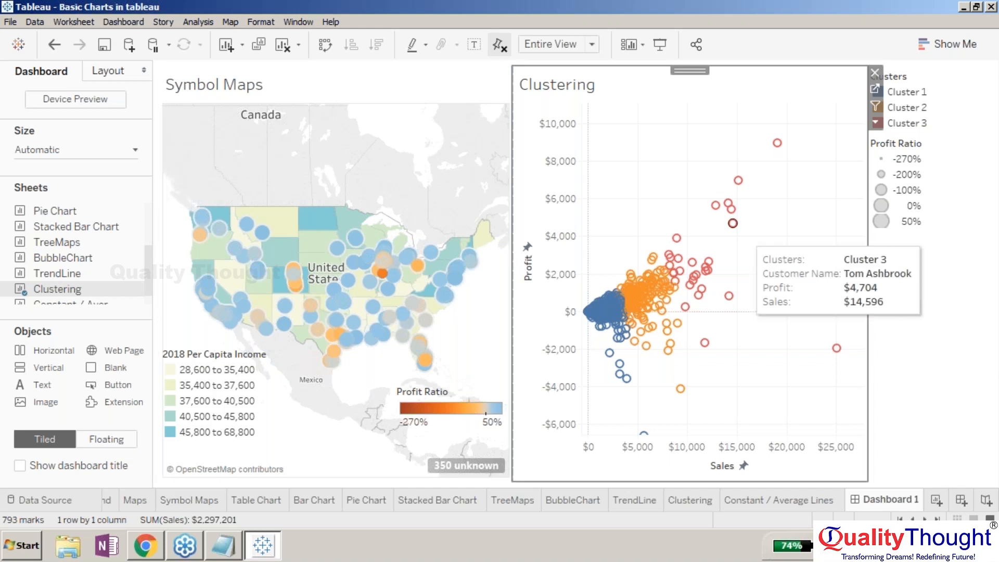
click(921, 82)
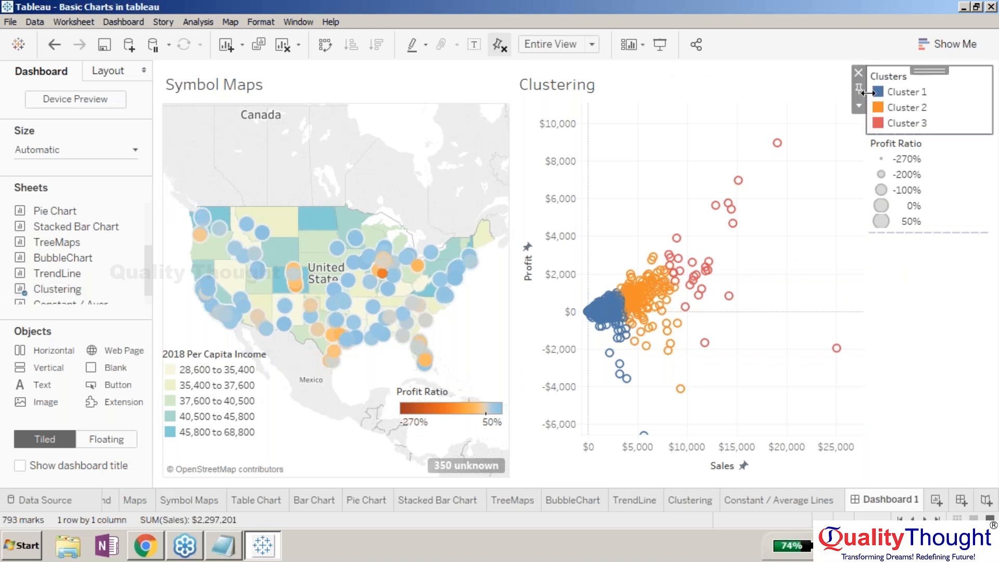
click(858, 105)
click(891, 258)
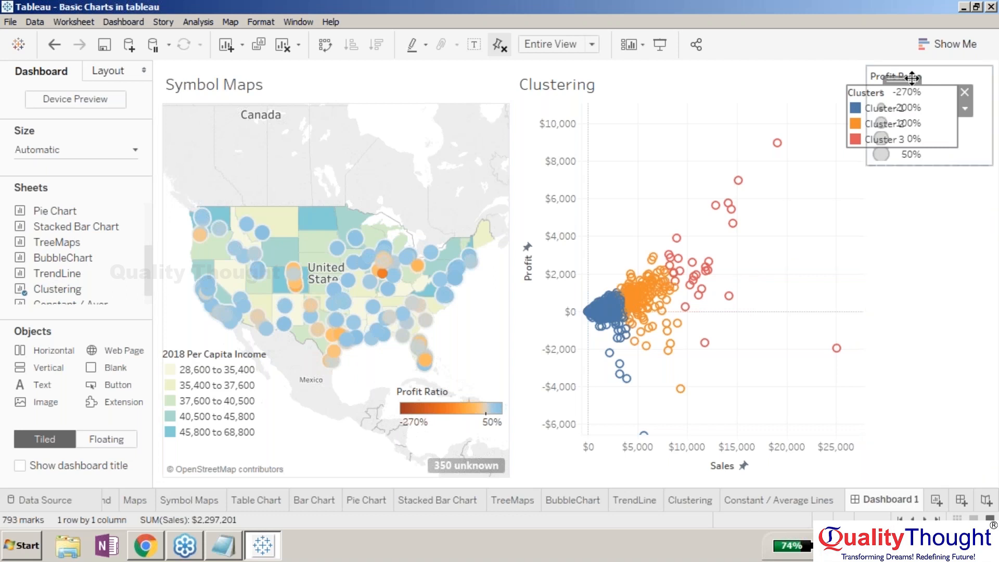
drag(911, 78, 838, 72)
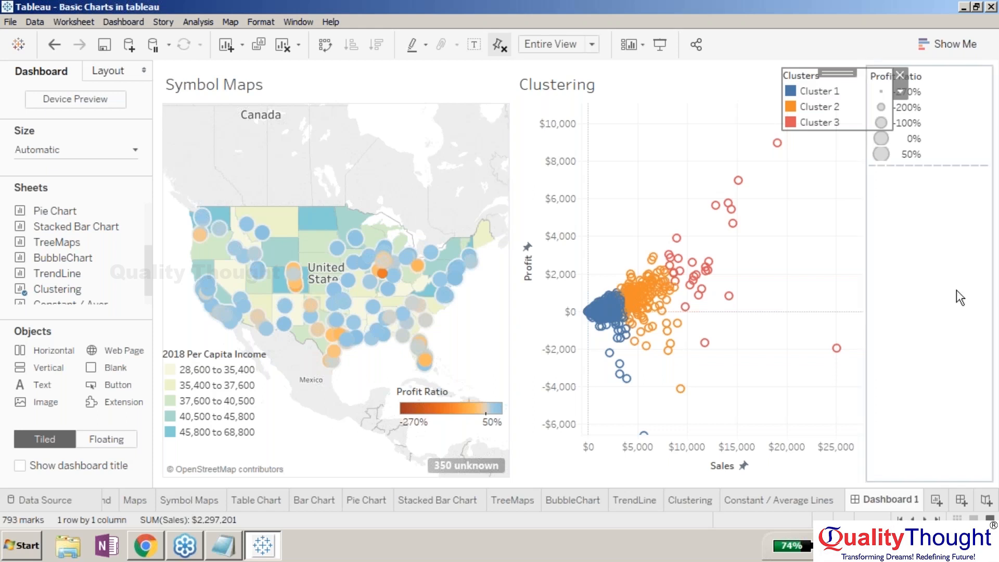
- Move the floating Clusters legend onto the top of the Clustering chart, briefly highlighting clusters and clearing the highlight
click(832, 91)
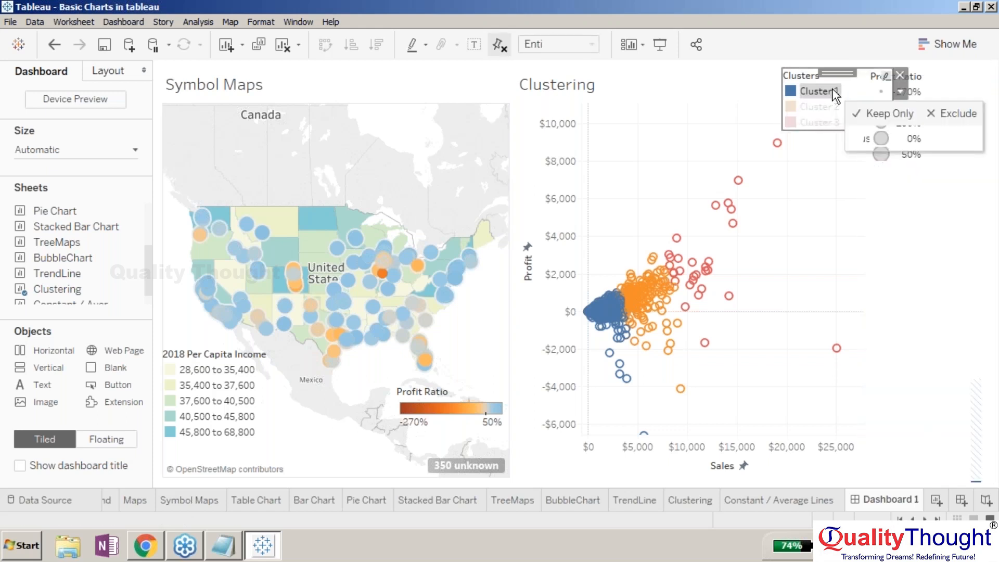
click(844, 82)
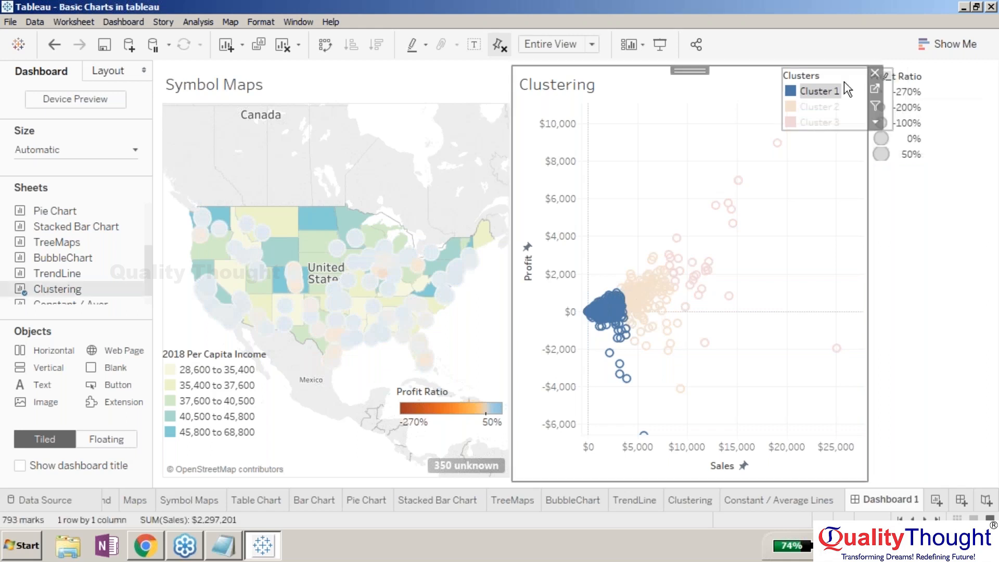
drag(837, 70, 704, 79)
click(820, 204)
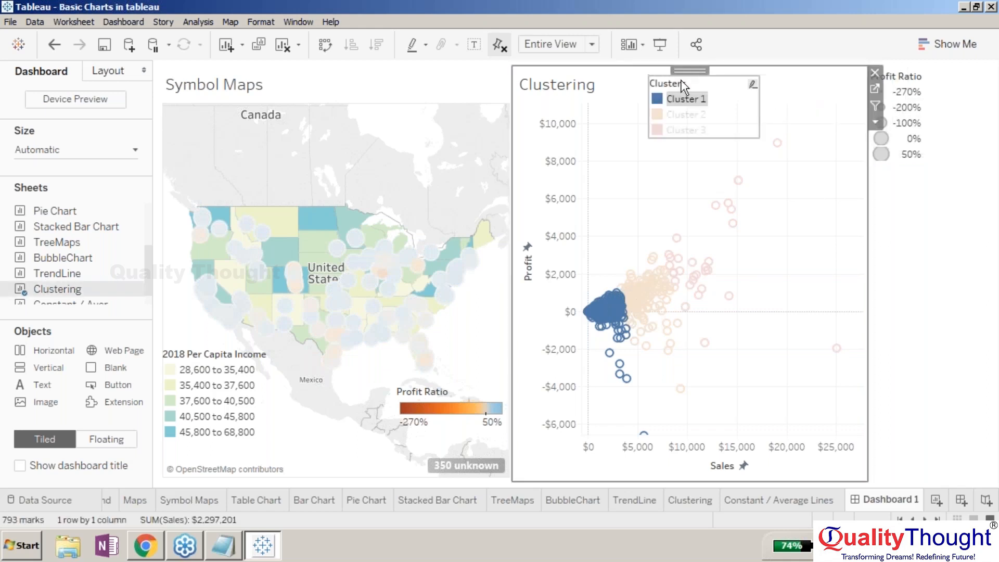
click(685, 115)
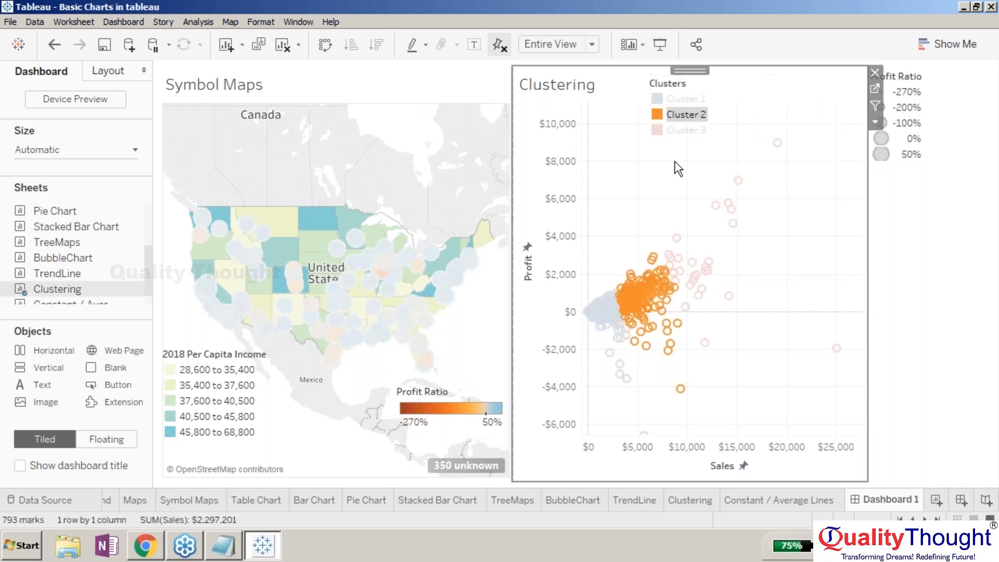
click(836, 194)
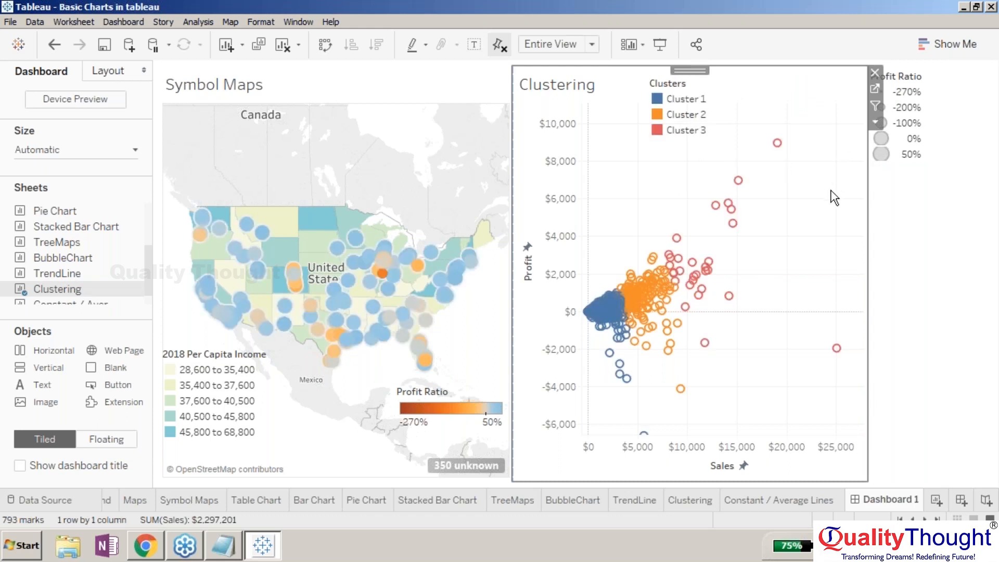
- Make the Profit Ratio size legend floating and move it and the Clusters legend onto the Clustering chart's right side
click(915, 74)
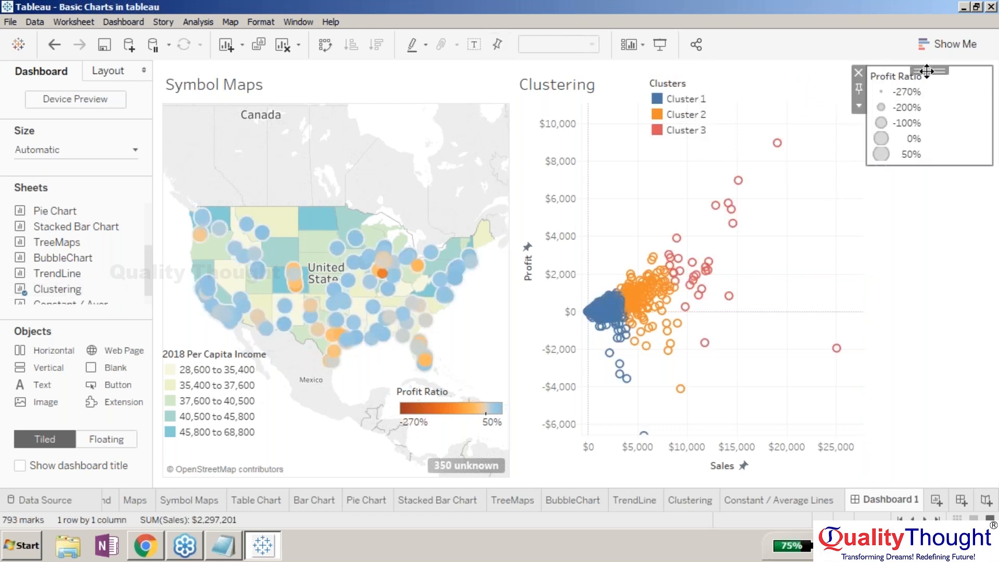
click(858, 108)
click(879, 189)
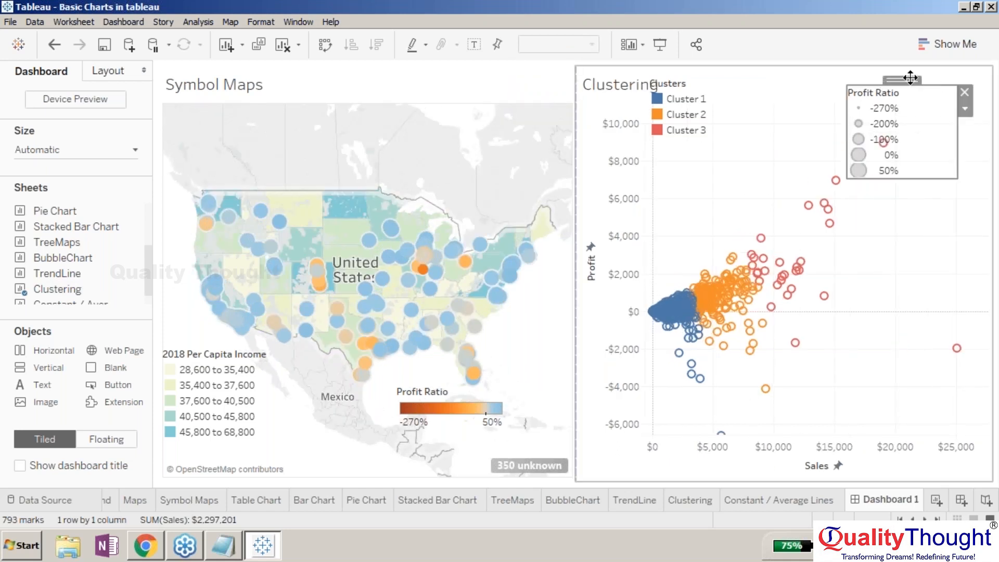
drag(910, 78, 916, 191)
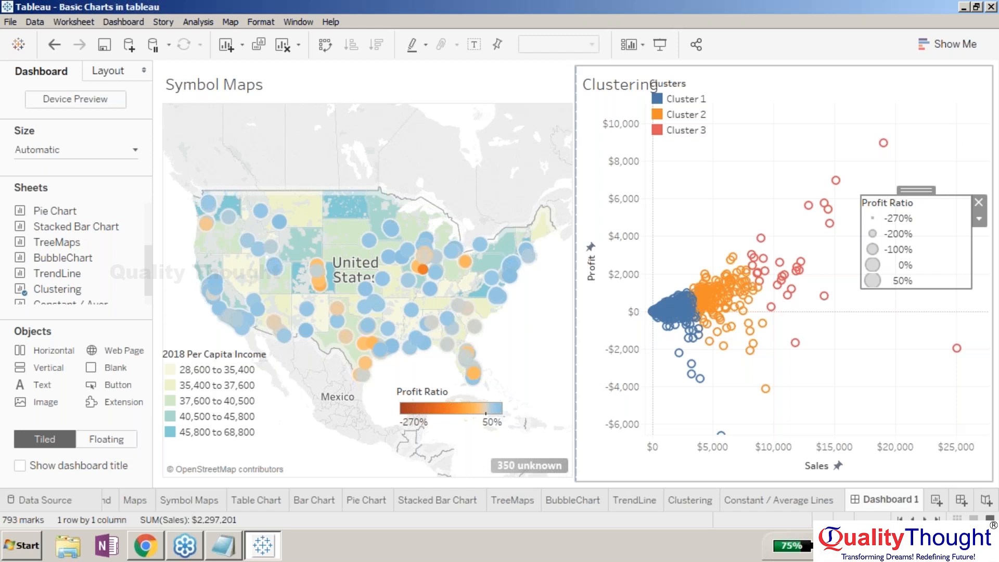
click(905, 336)
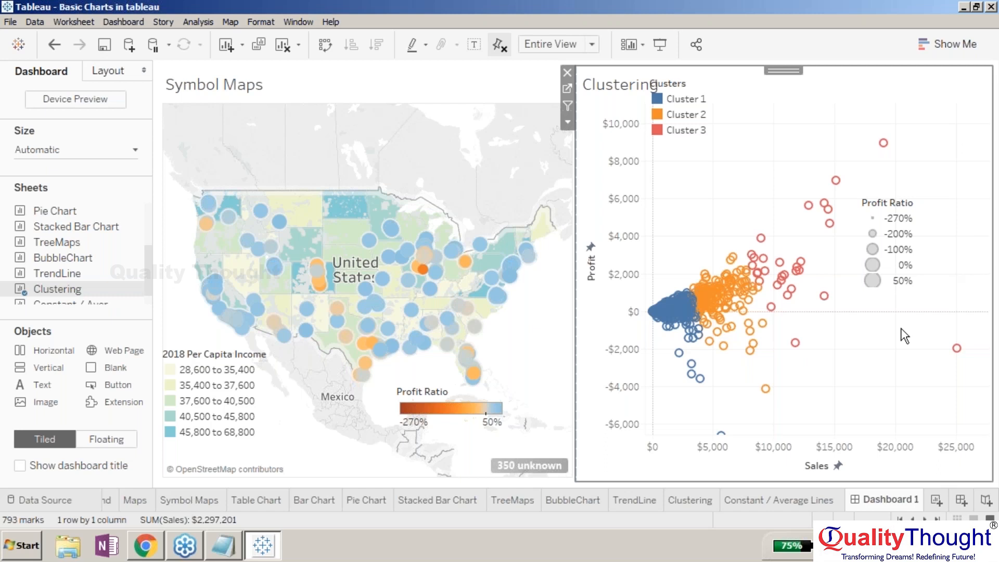
click(700, 73)
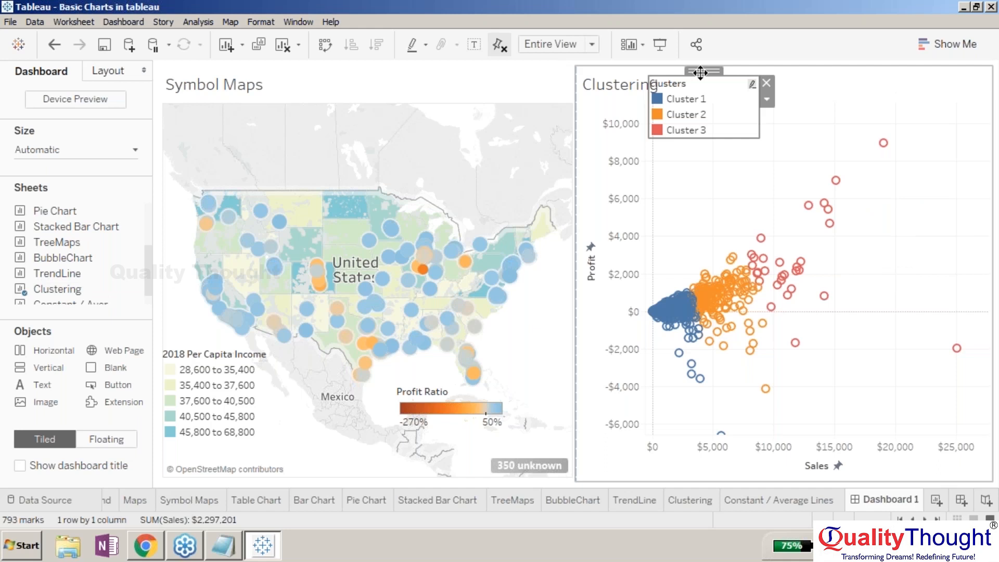
drag(701, 73, 914, 209)
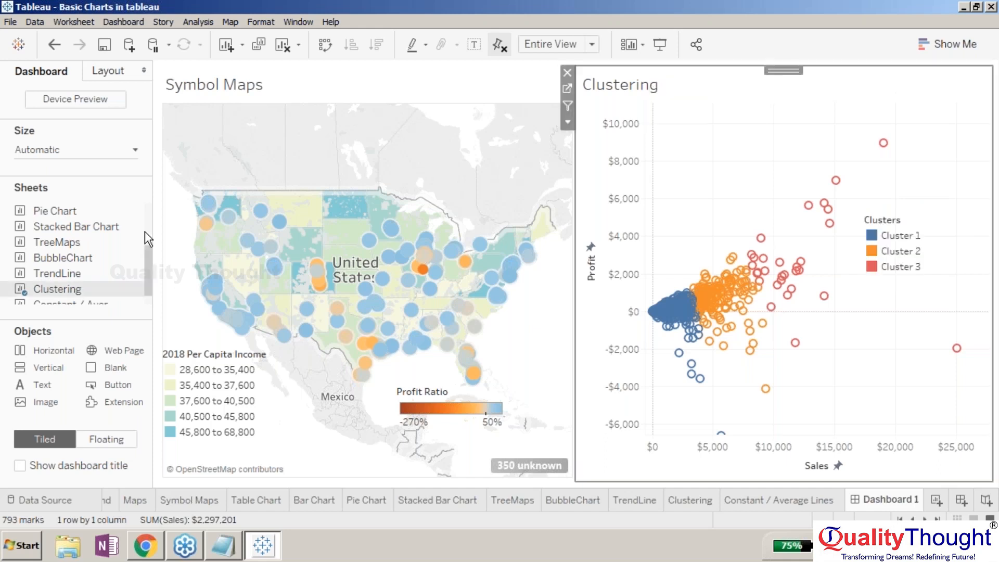
- Add the Stacked Bar Chart sheet above the Symbol Maps
drag(76, 226, 359, 130)
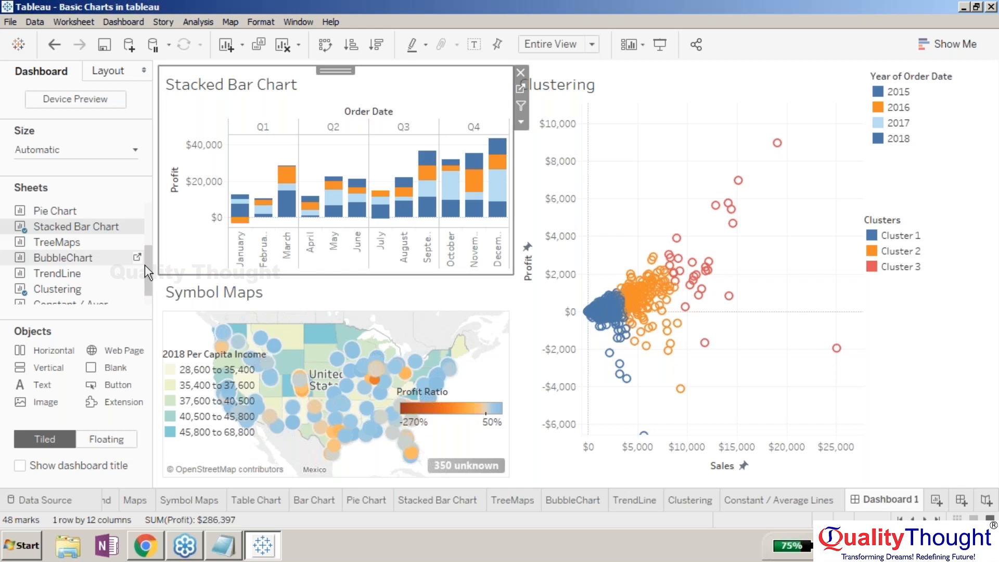
click(106, 257)
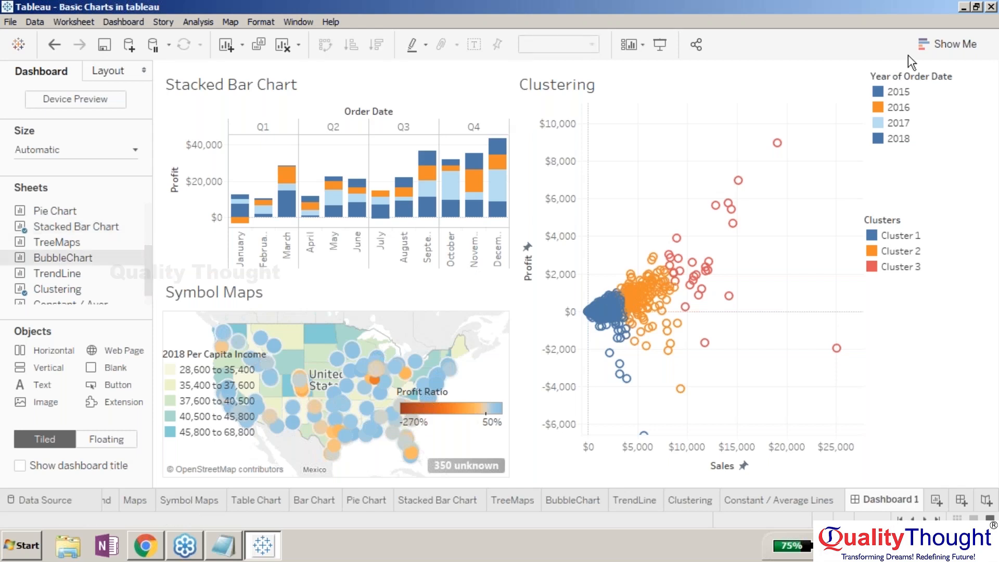
- Make the Year of Order Date legend floating and place it at the top-left of the Stacked Bar Chart
click(911, 78)
click(858, 105)
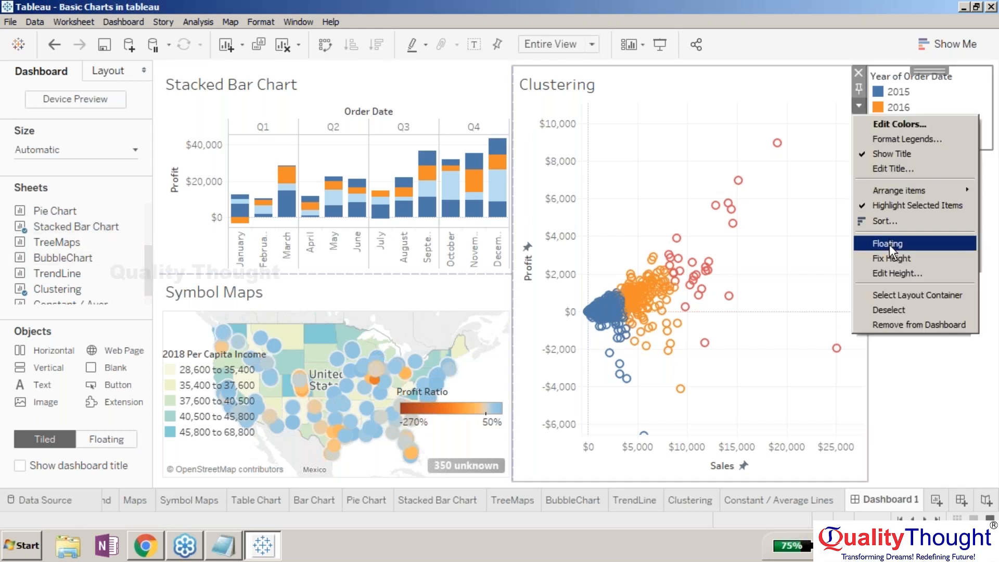
click(889, 243)
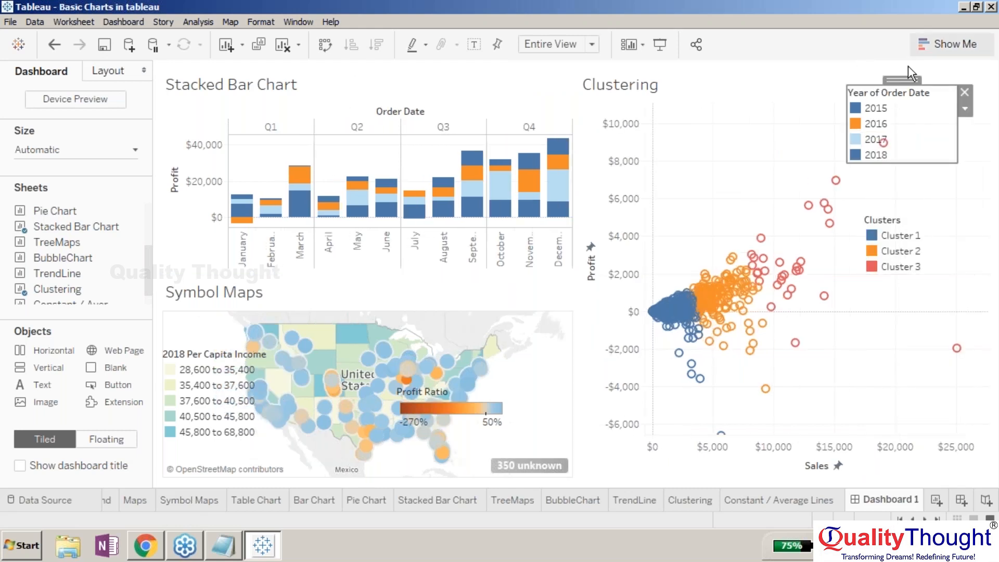
drag(908, 66, 222, 87)
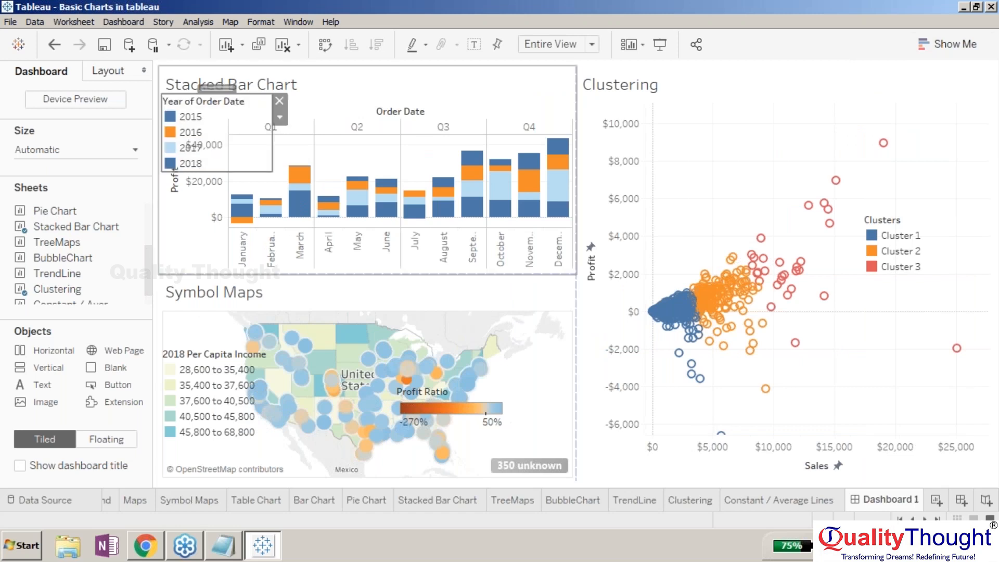
- Narrow the Year of Order Date legend and move it down to the lower-left of the Stacked Bar Chart
drag(271, 91, 224, 88)
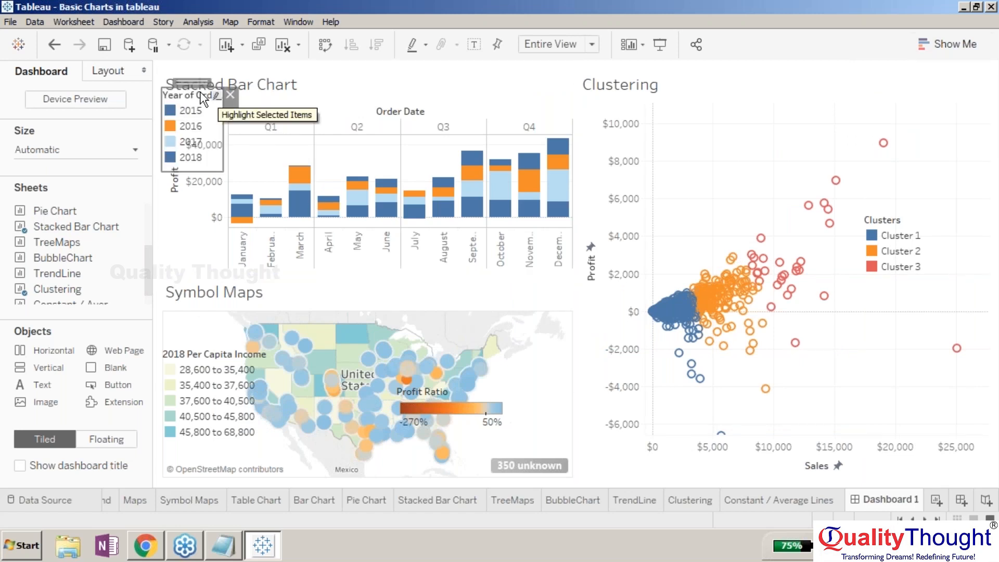
click(360, 114)
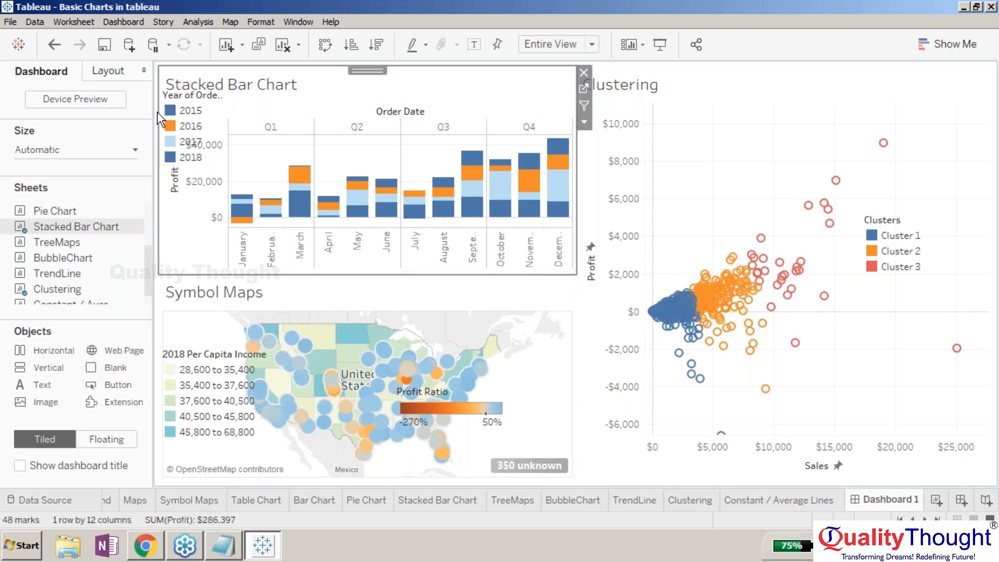
click(194, 96)
drag(214, 89, 203, 211)
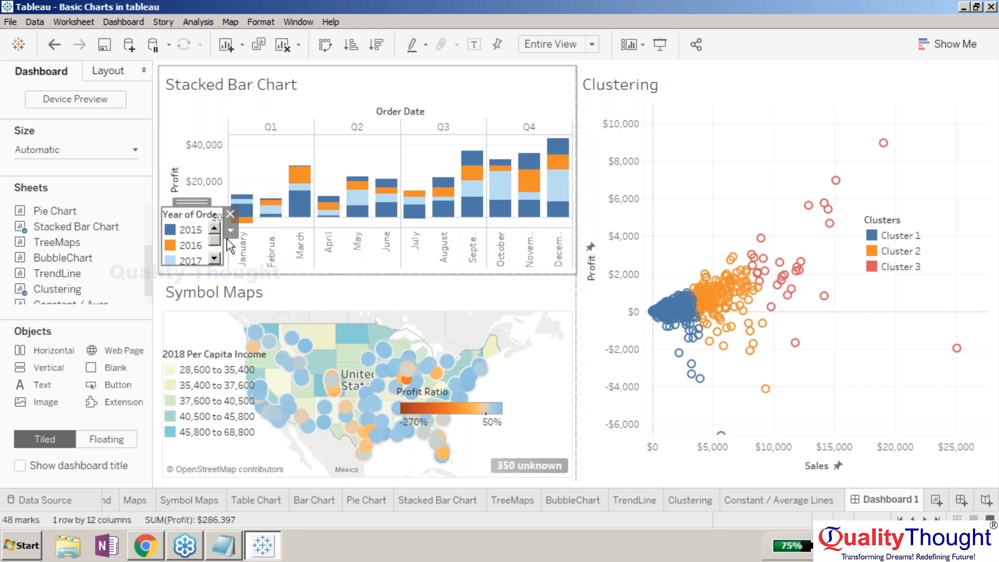
- Move the Year of Order Date legend to the top of the Stacked Bar Chart and reshape it into a wide single-row strip
drag(192, 201, 322, 74)
drag(354, 118, 573, 124)
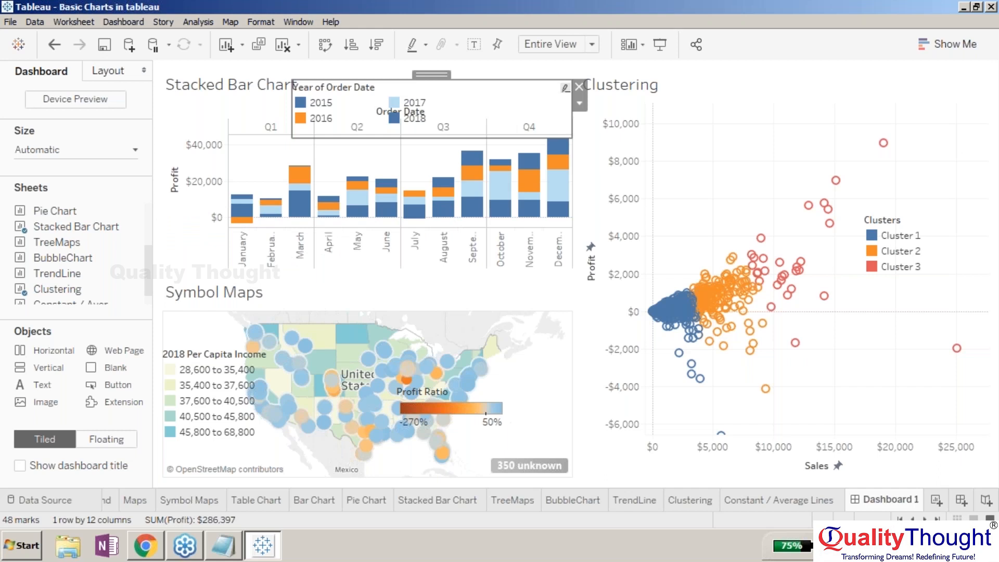
mouse_move(438, 69)
mouse_down()
mouse_move(471, 58)
mouse_move(454, 66)
mouse_up()
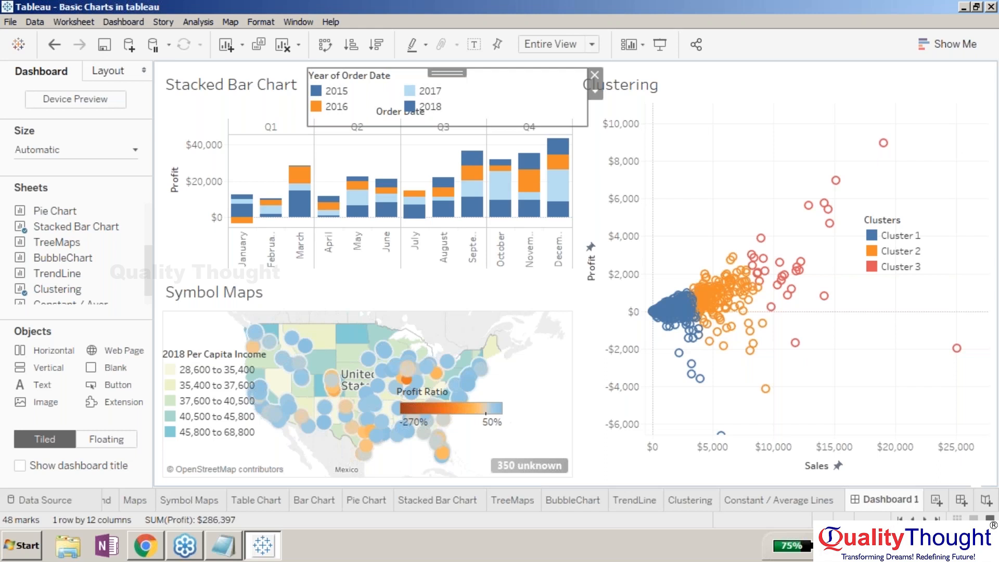
drag(453, 124, 452, 93)
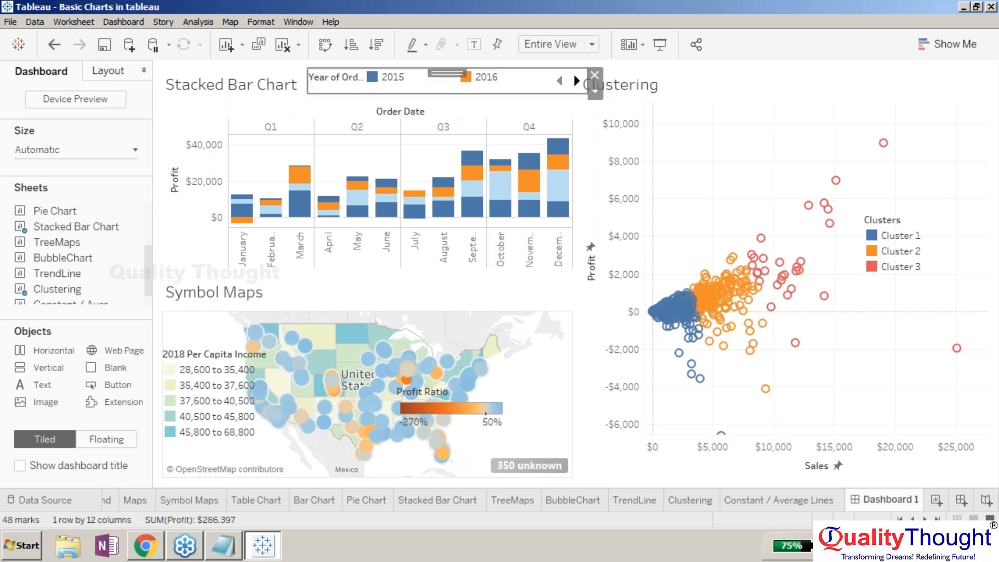
click(423, 108)
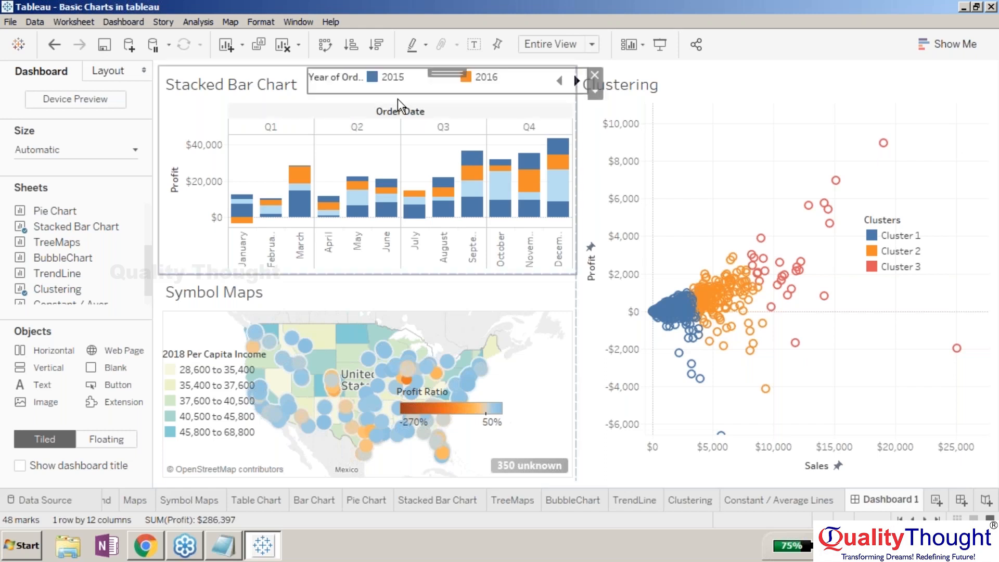
drag(398, 94, 398, 103)
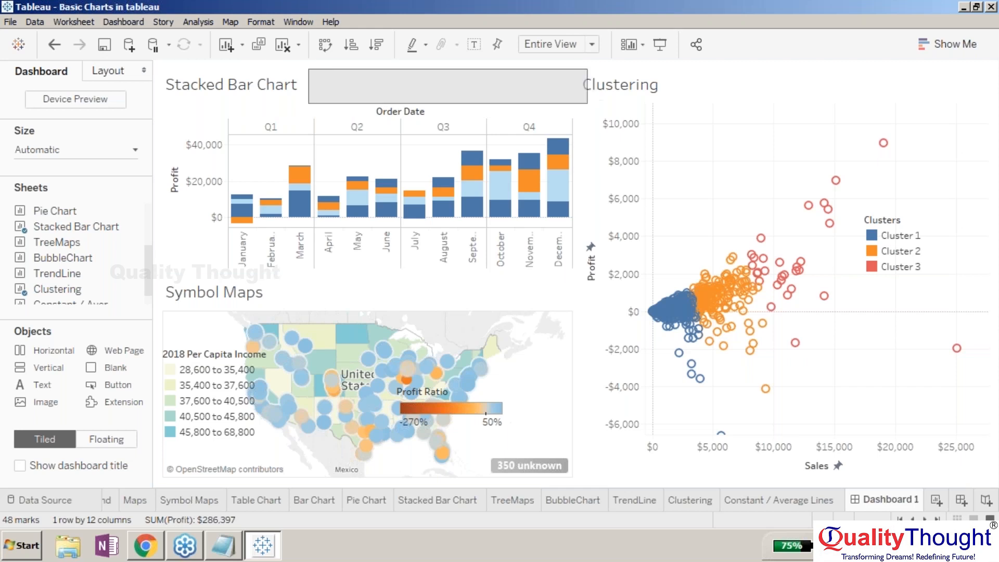
click(183, 115)
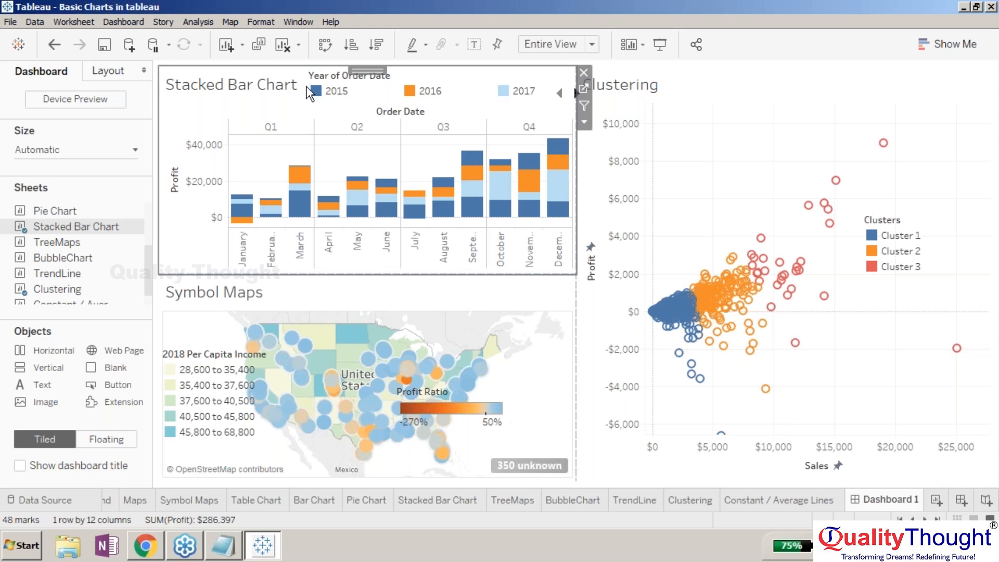
click(336, 94)
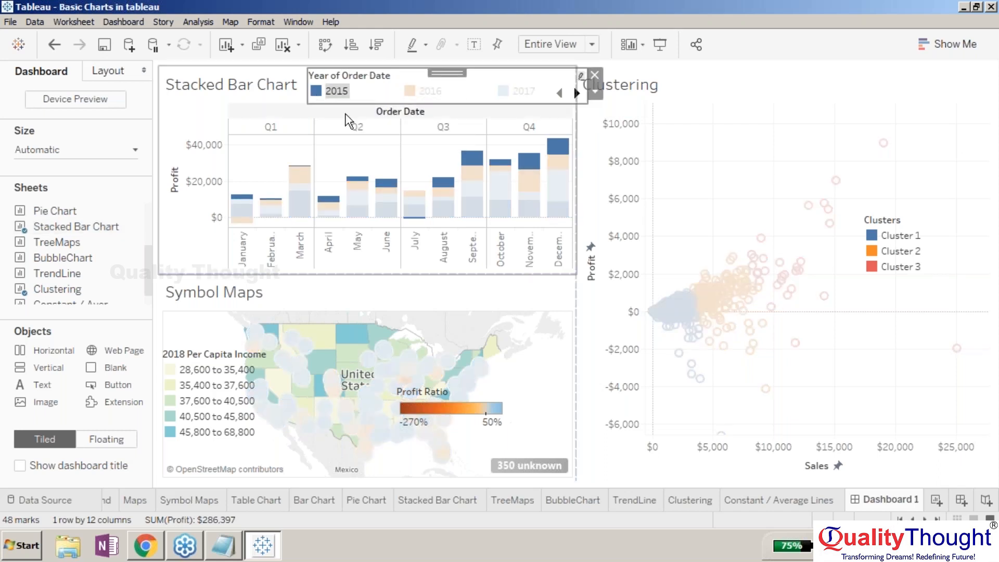
double_click(369, 82)
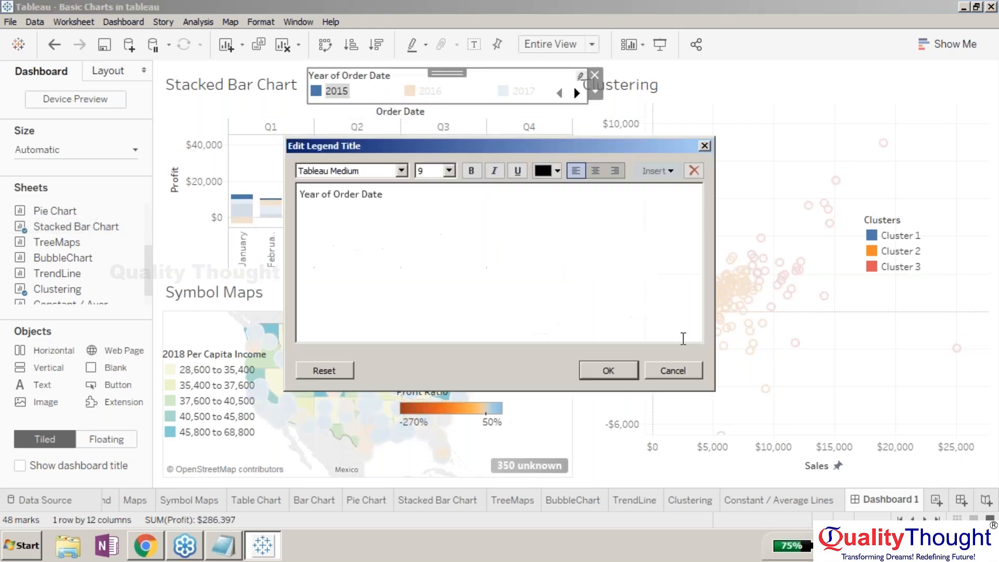
click(686, 375)
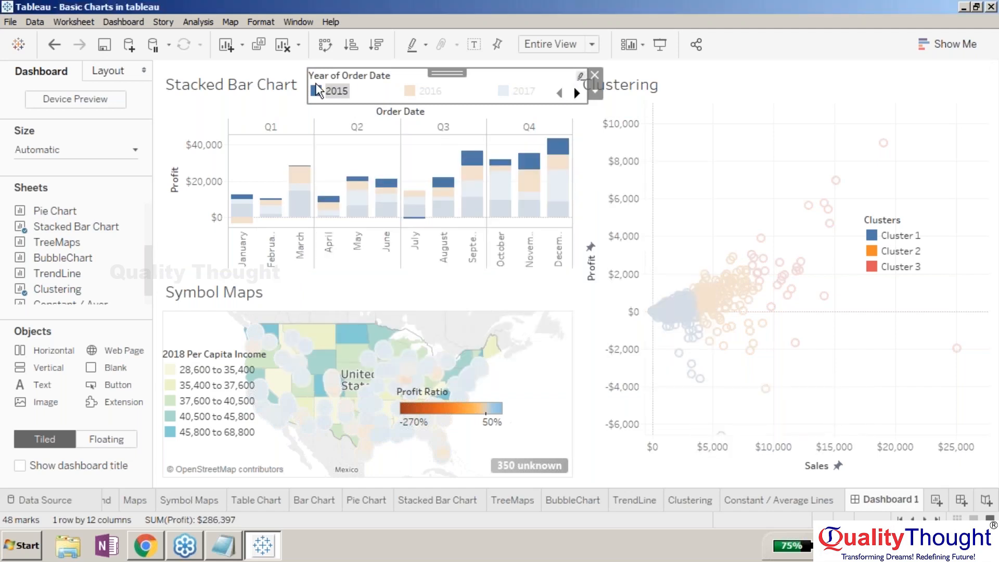
- Widen the Year of Order Date legend leftward across the top of the Stacked Bar Chart
drag(307, 84, 256, 85)
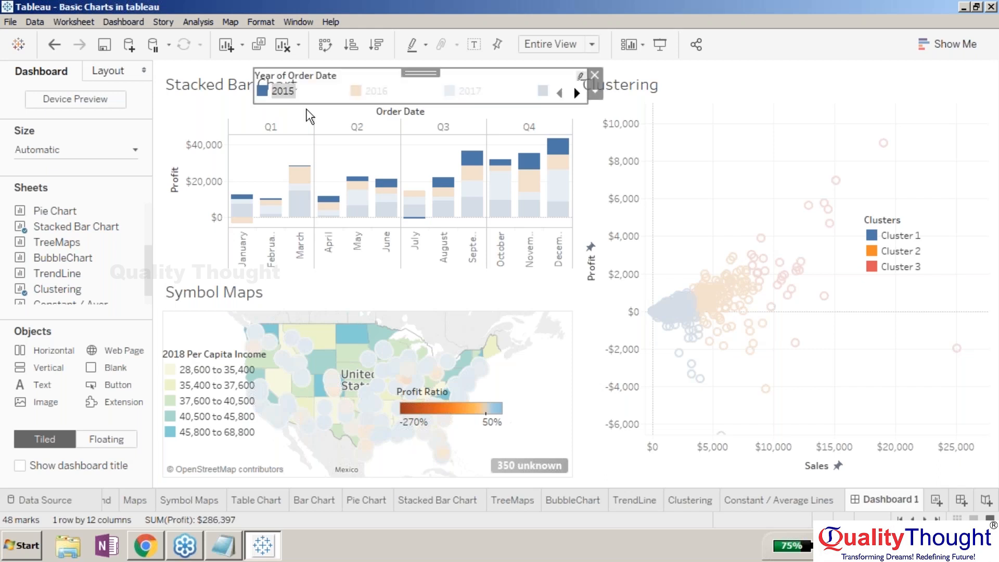
click(227, 120)
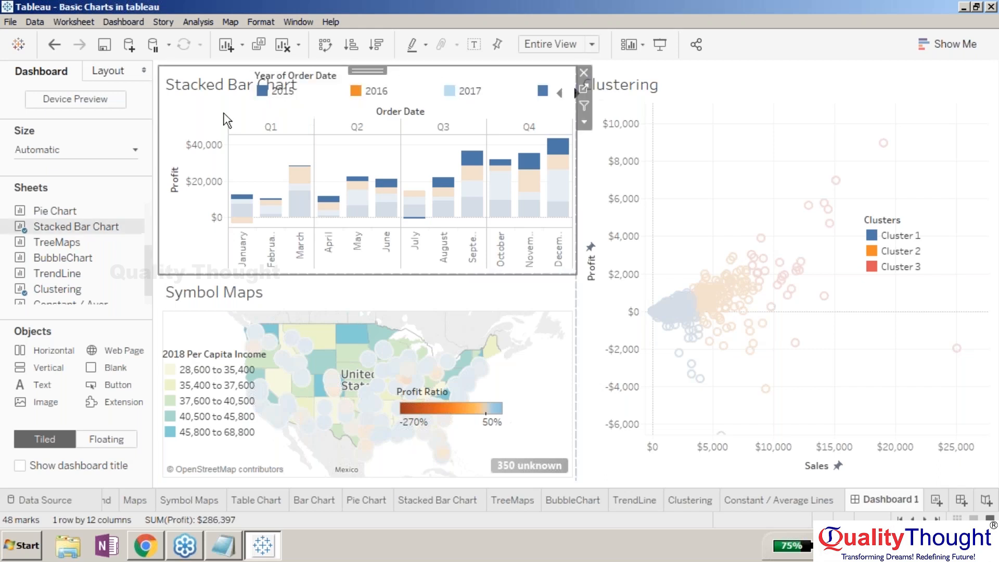
click(517, 95)
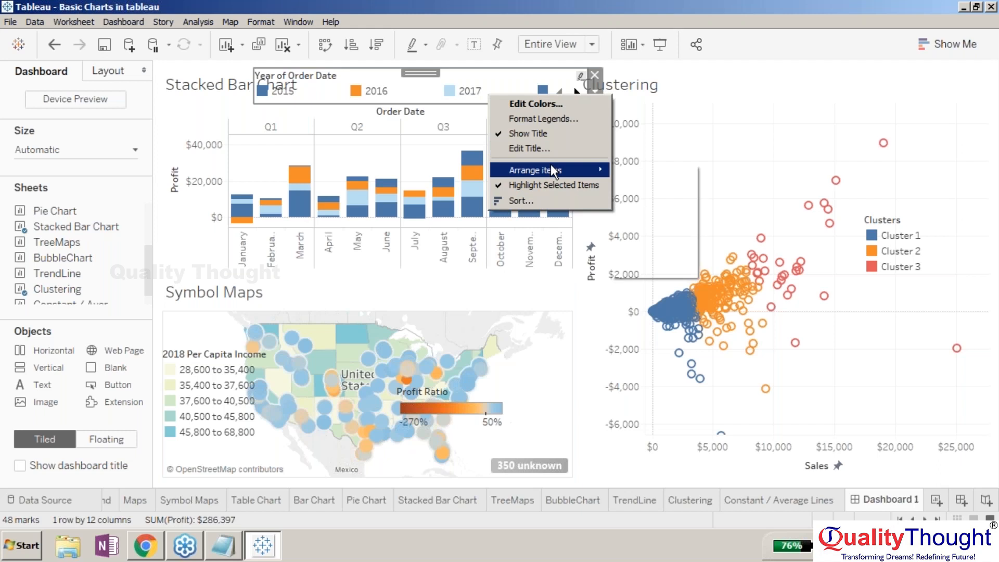
mouse_move(552, 166)
click(632, 187)
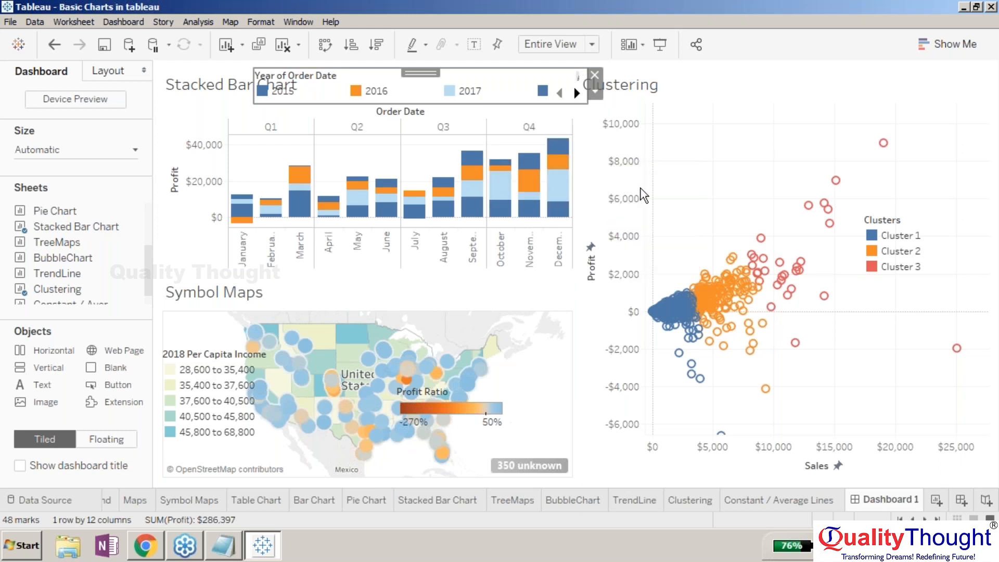
- Arrange the Year of Order Date legend's items in a single column
right_click(509, 82)
mouse_move(567, 160)
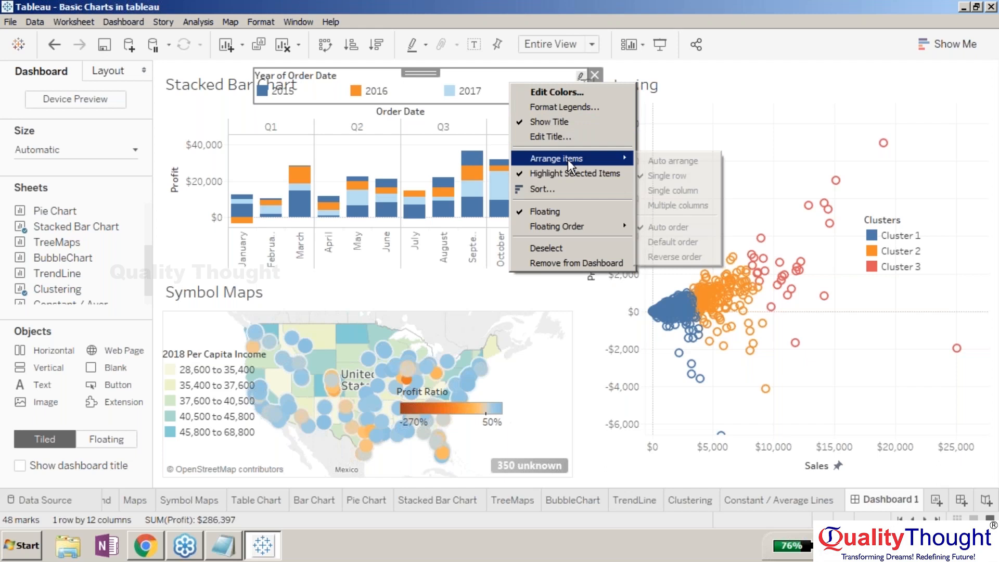
click(653, 191)
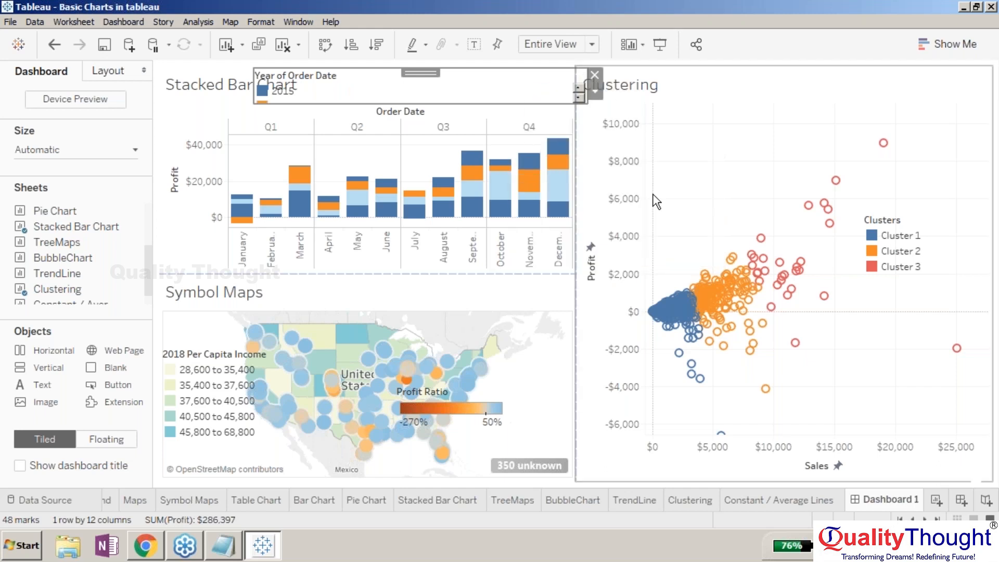
- Set the Year of Order Date legend's items to Auto arrange
right_click(370, 93)
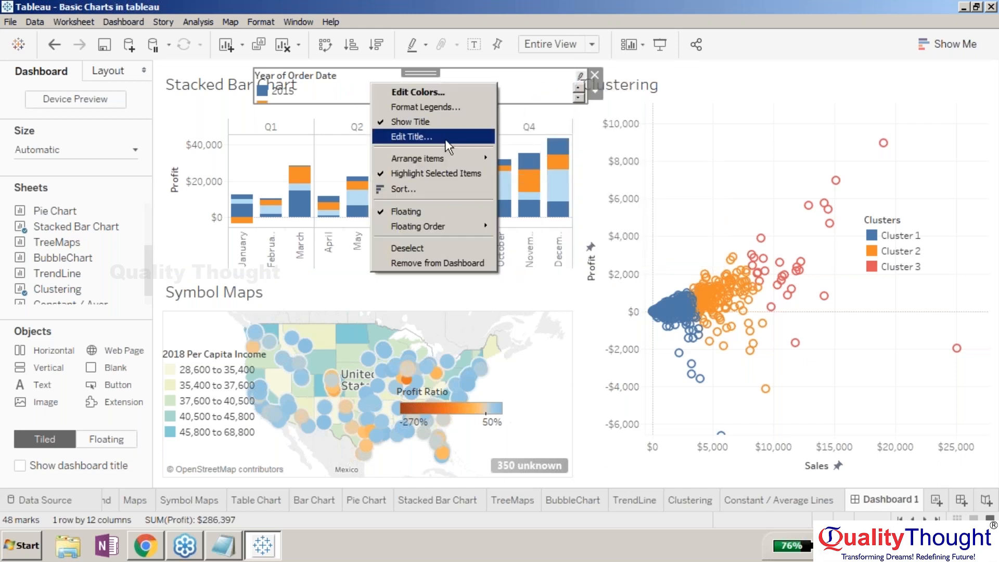
mouse_move(450, 156)
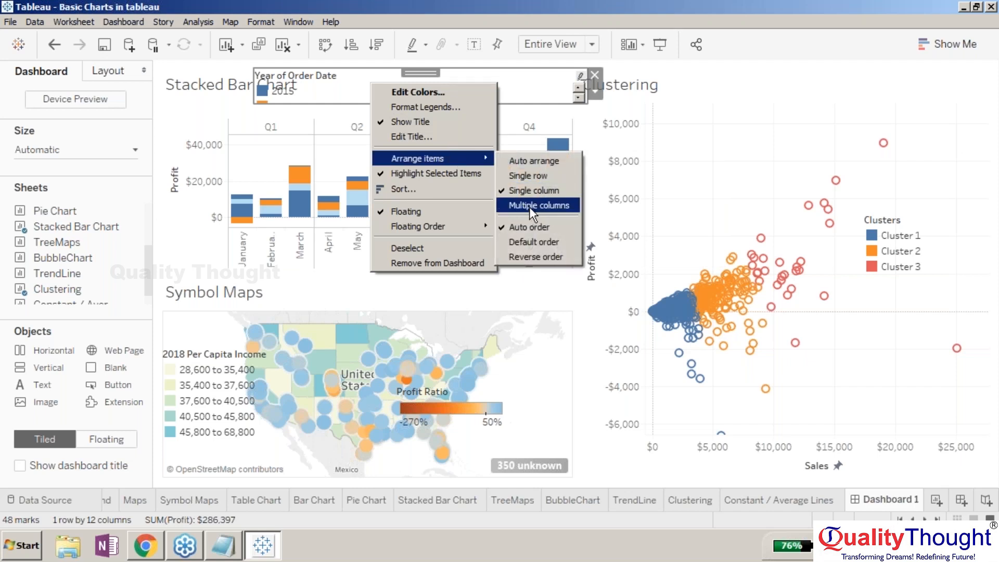
click(524, 161)
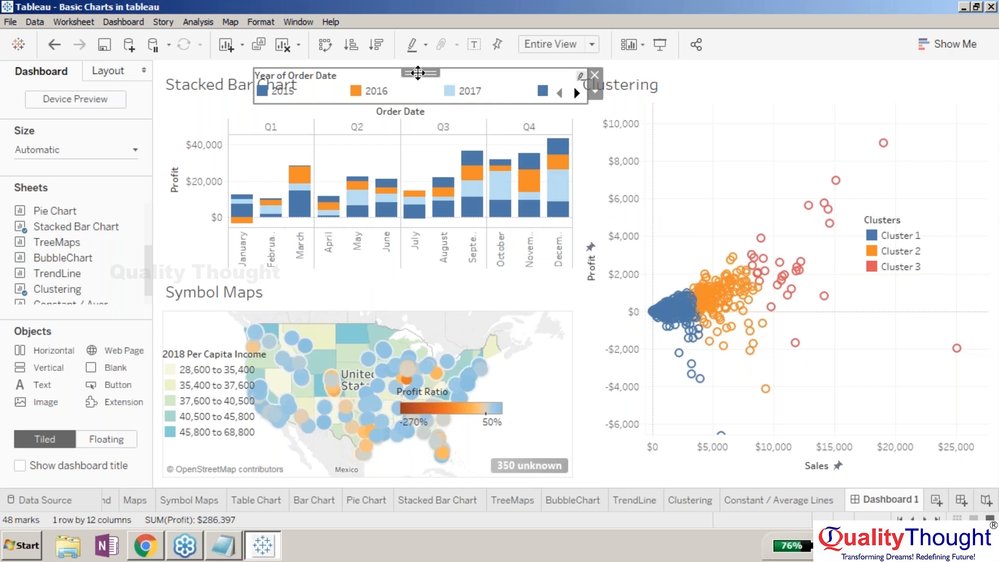
- Reposition the Year of Order Date legend back at the top of the Stacked Bar Chart
drag(422, 73, 393, 253)
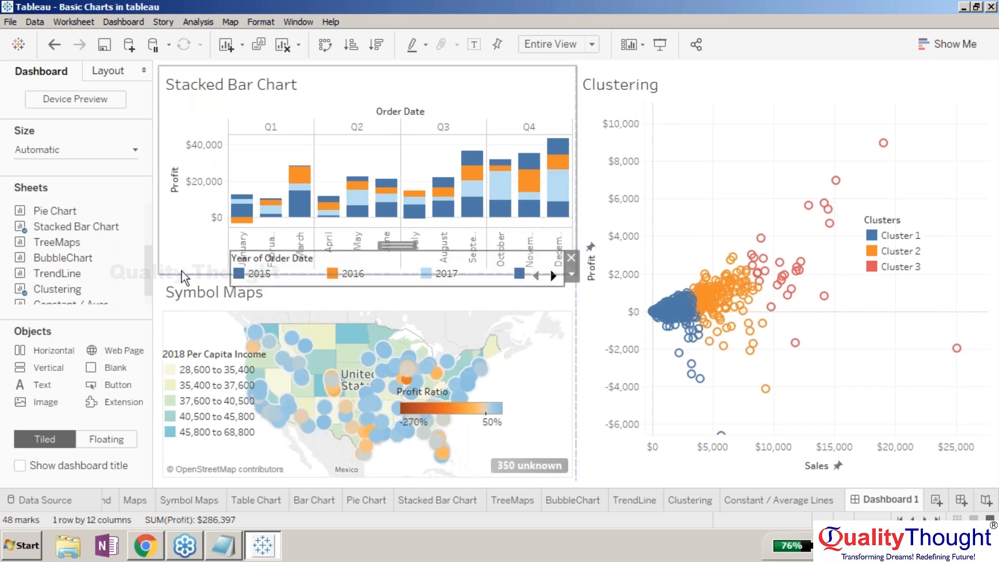
drag(401, 247, 467, 71)
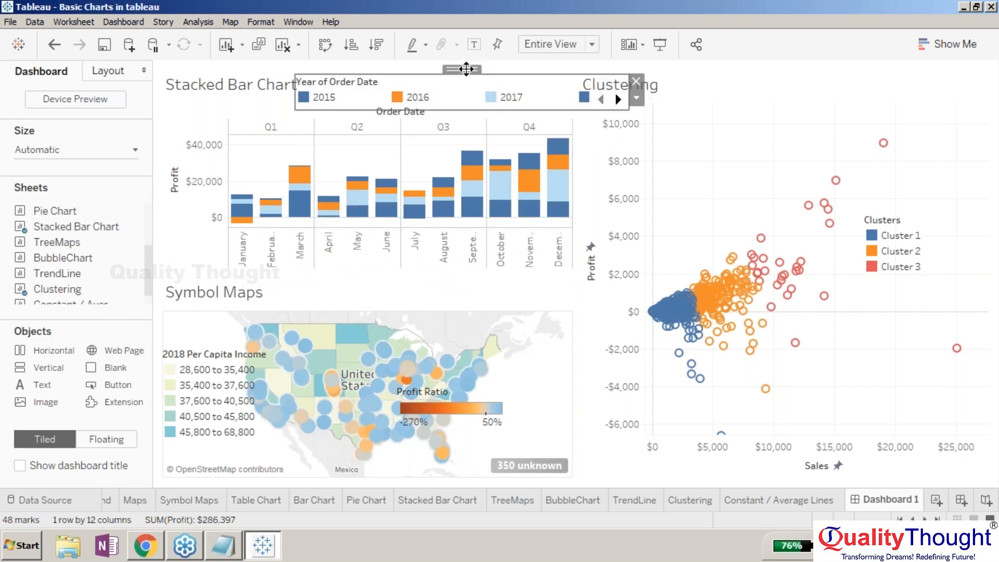
- Remove the Stacked Bar Chart's title text so the sheet shows no title
click(235, 95)
right_click(237, 94)
click(275, 102)
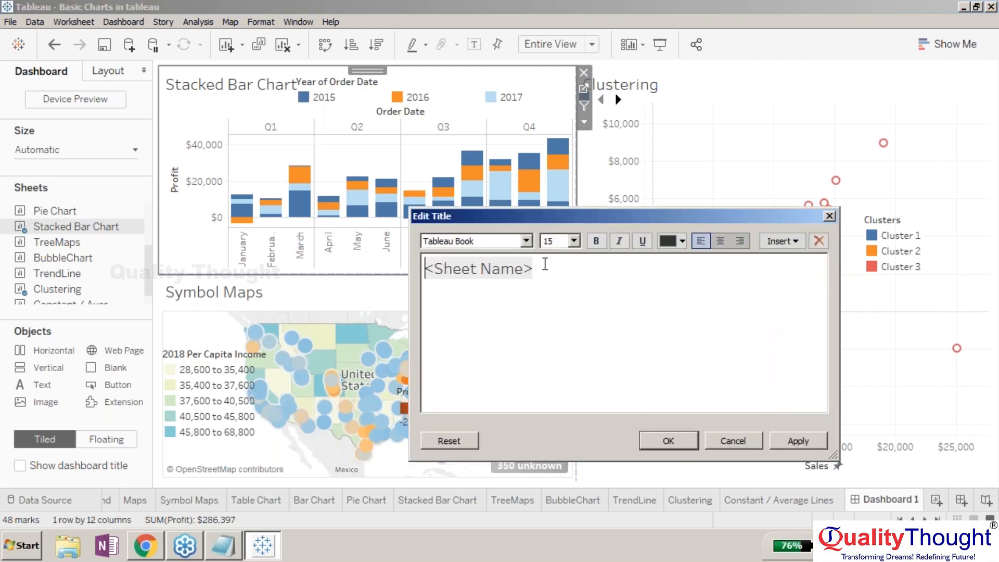
text(\)
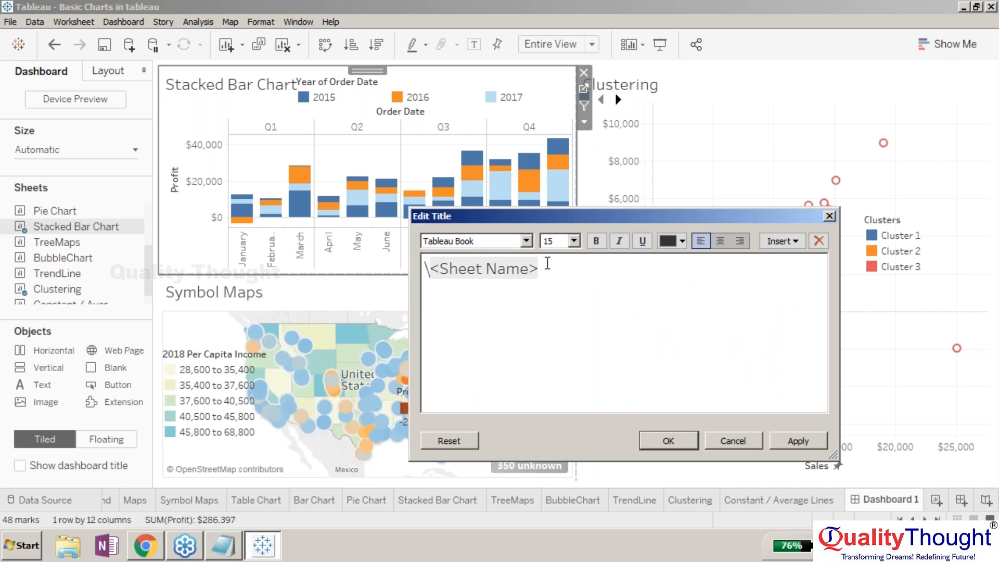
key(BackSpace)
key(BackSpace)
key(BackSpace)
key(BackSpace)
key(BackSpace)
key(BackSpace)
key(BackSpace)
key(BackSpace)
key(BackSpace)
key(BackSpace)
key(BackSpace)
key(BackSpace)
key(BackSpace)
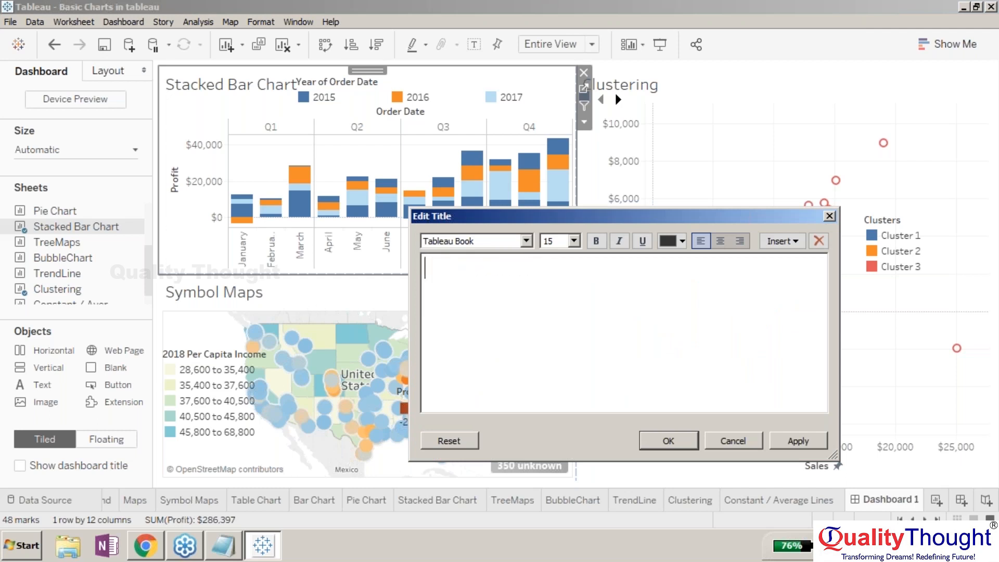
click(653, 477)
click(669, 441)
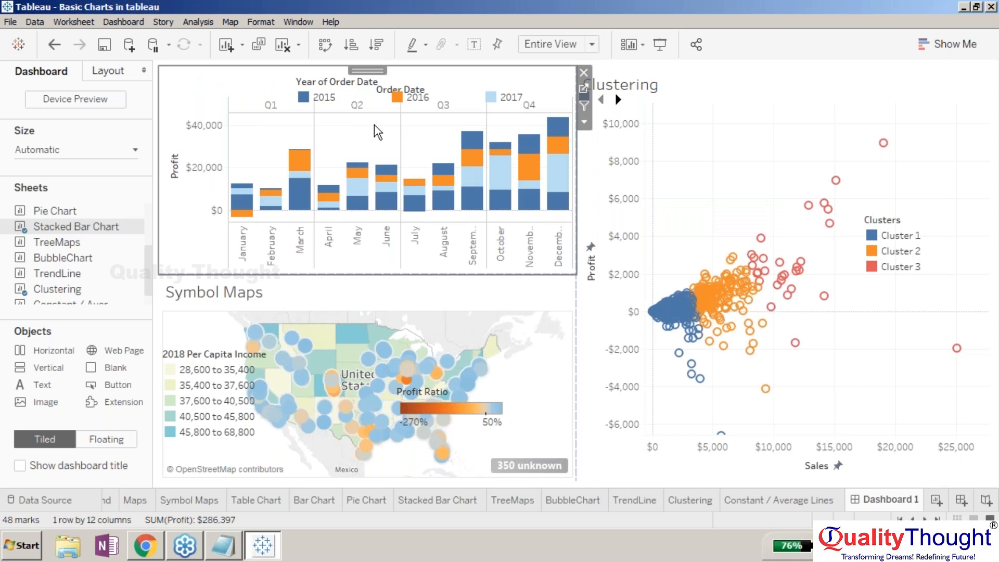
- Move the Year of Order Date legend into the freed title space at the chart's top-left
click(420, 79)
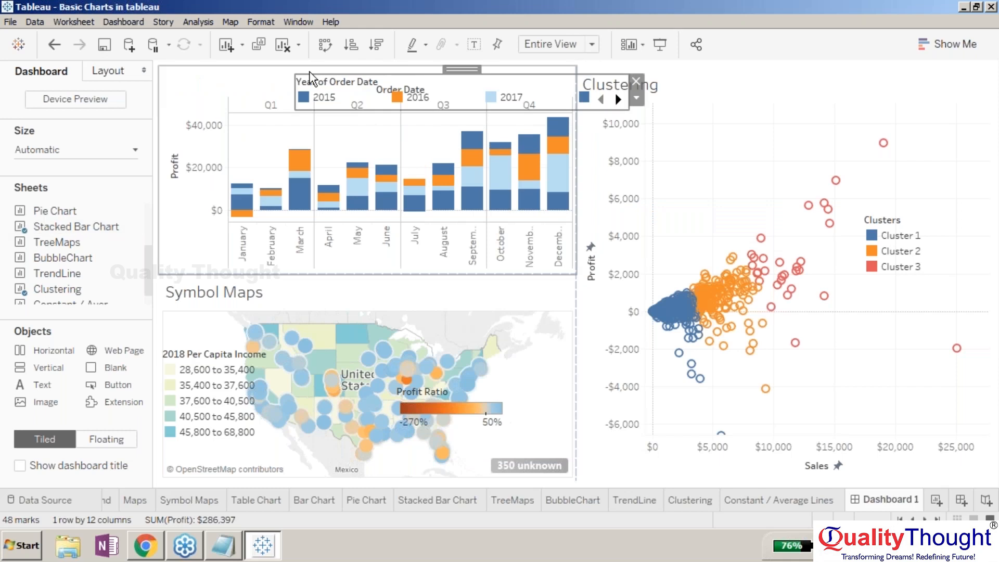
drag(310, 78, 394, 64)
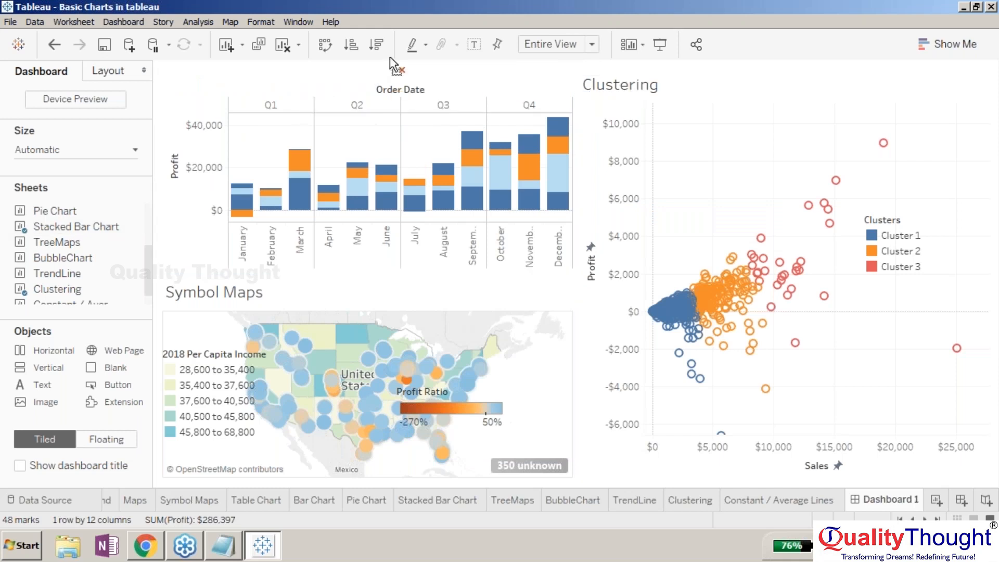
drag(390, 59, 391, 60)
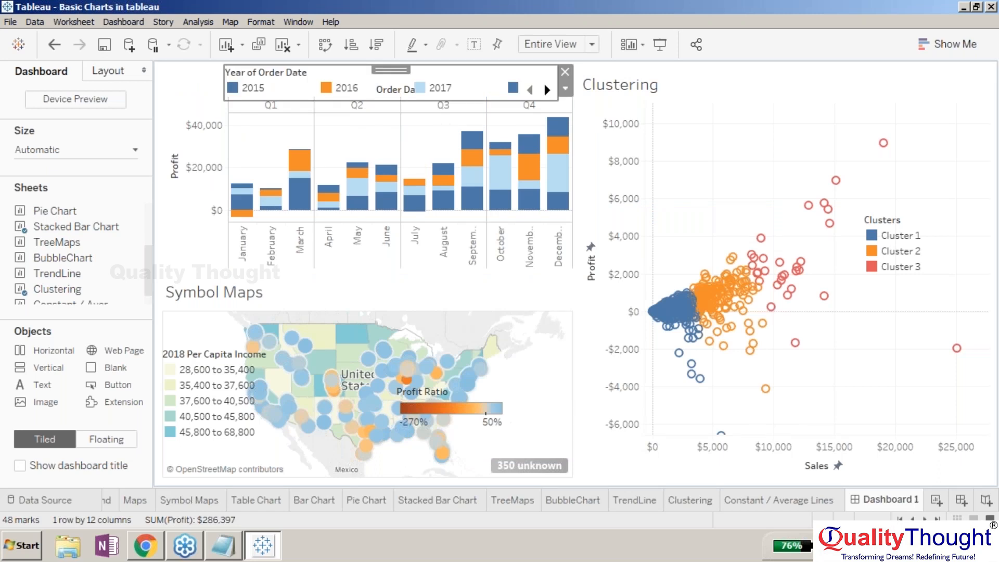
- Extend the Stacked Bar Chart's lower edge downward, shrinking the Symbol Maps area
click(346, 270)
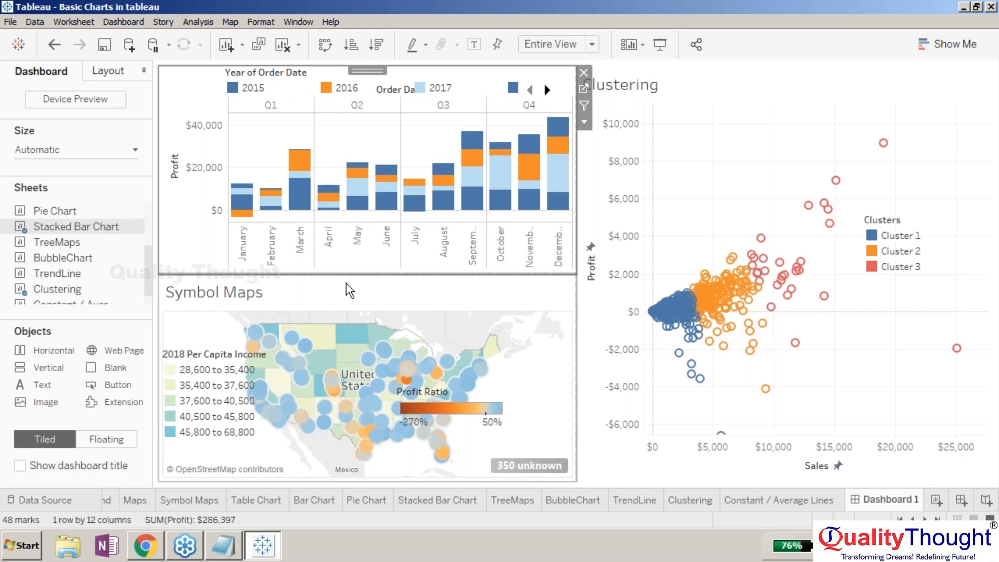
drag(349, 274, 354, 297)
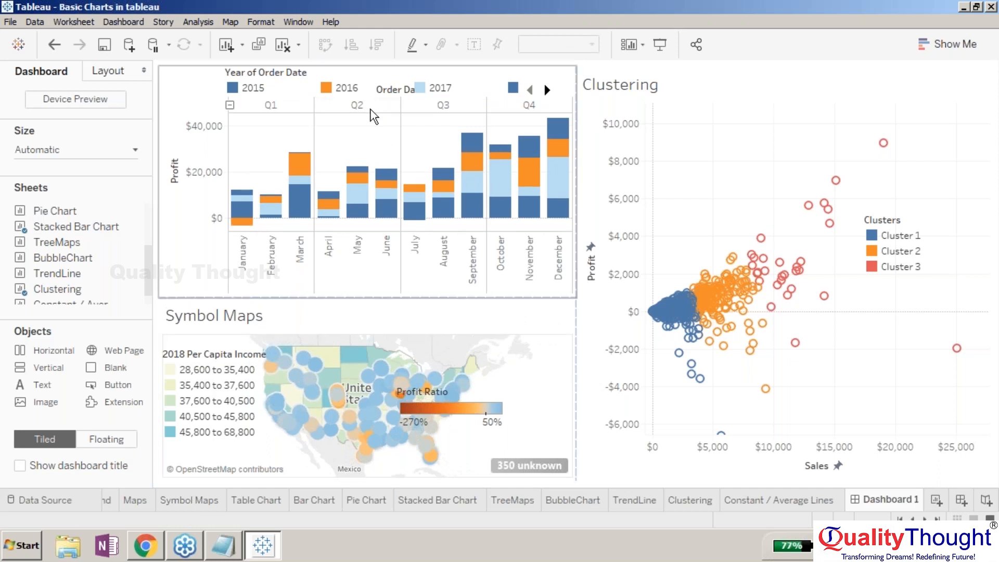
- Collapse the Order Date months in the Stacked Bar Chart to show only quarters
click(373, 116)
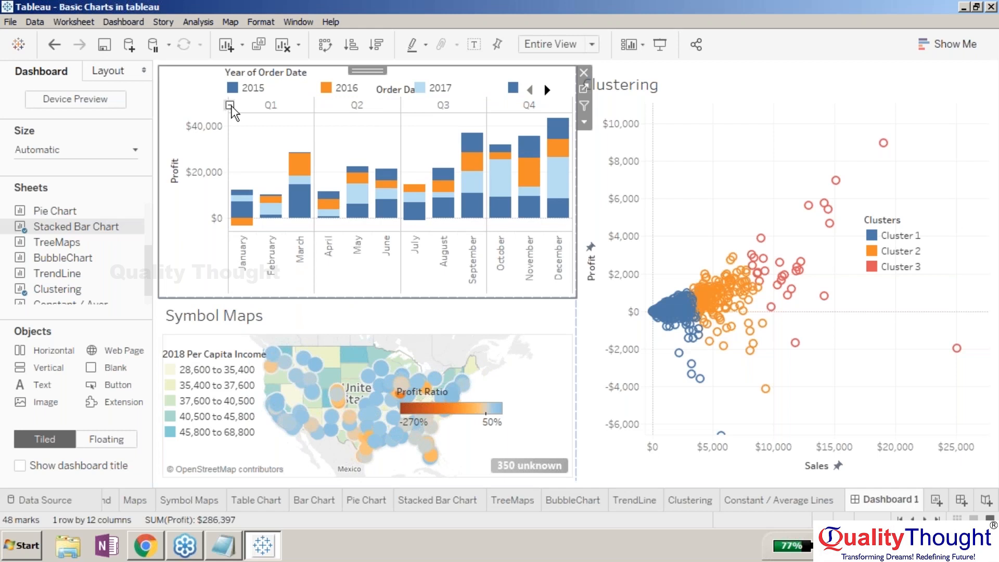
click(229, 106)
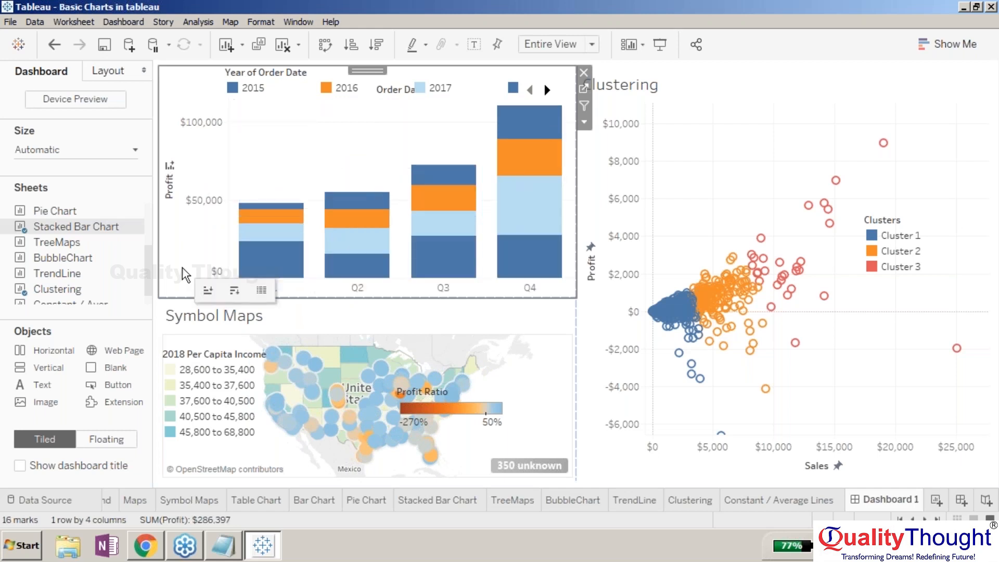
click(182, 267)
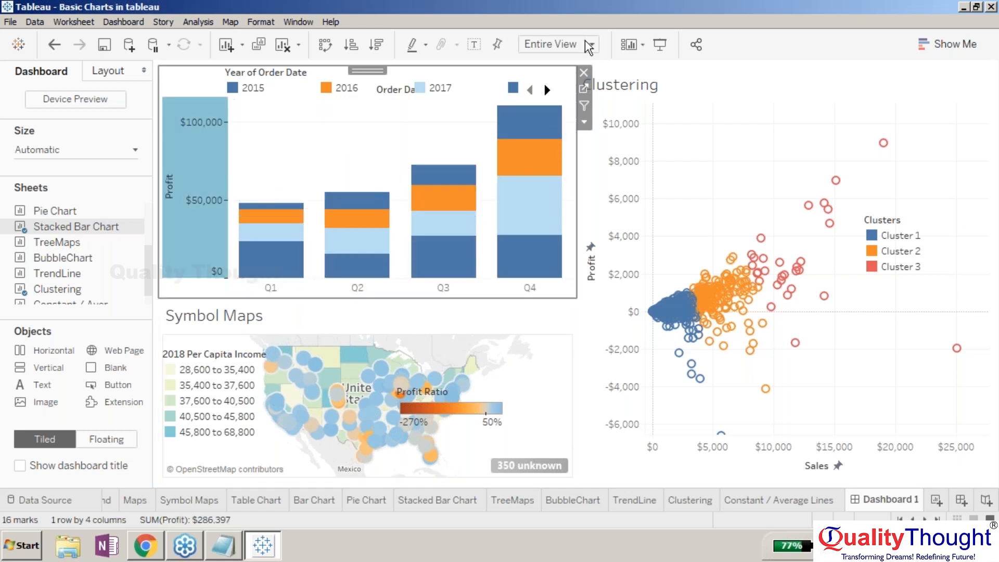
- Add the Constant / Average Lines sheet above the Clustering chart
mouse_move(10, 272)
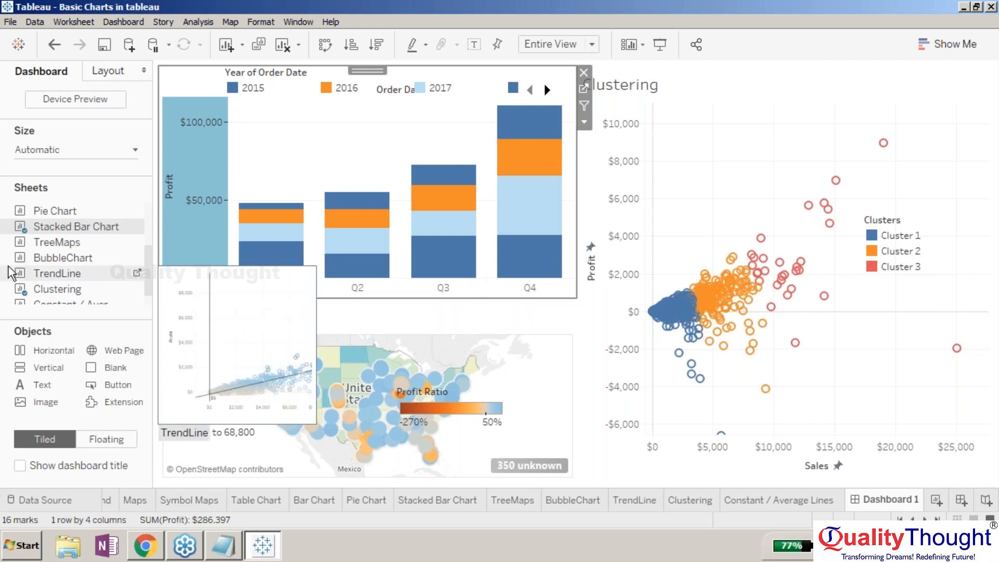
mouse_move(77, 299)
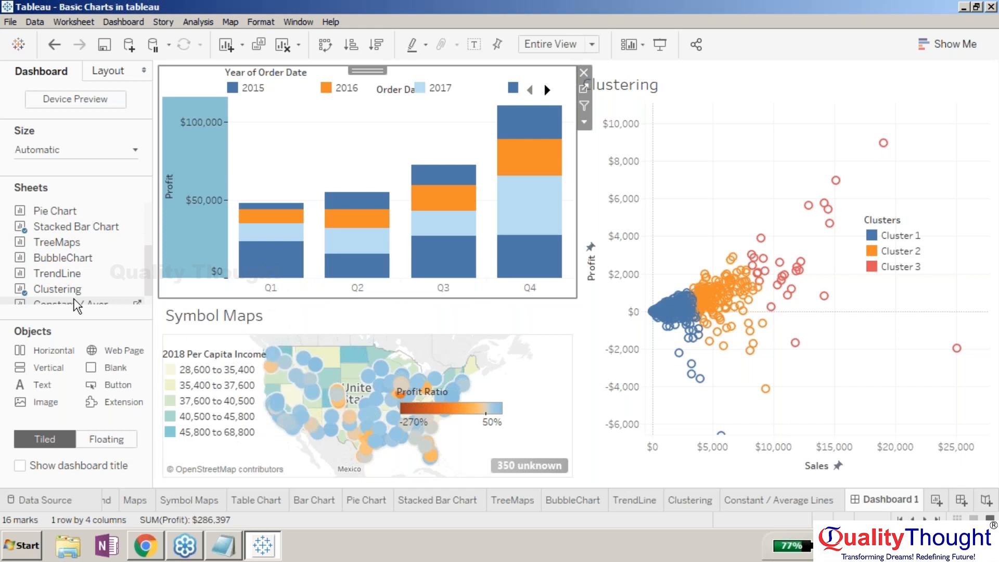
drag(74, 295, 722, 120)
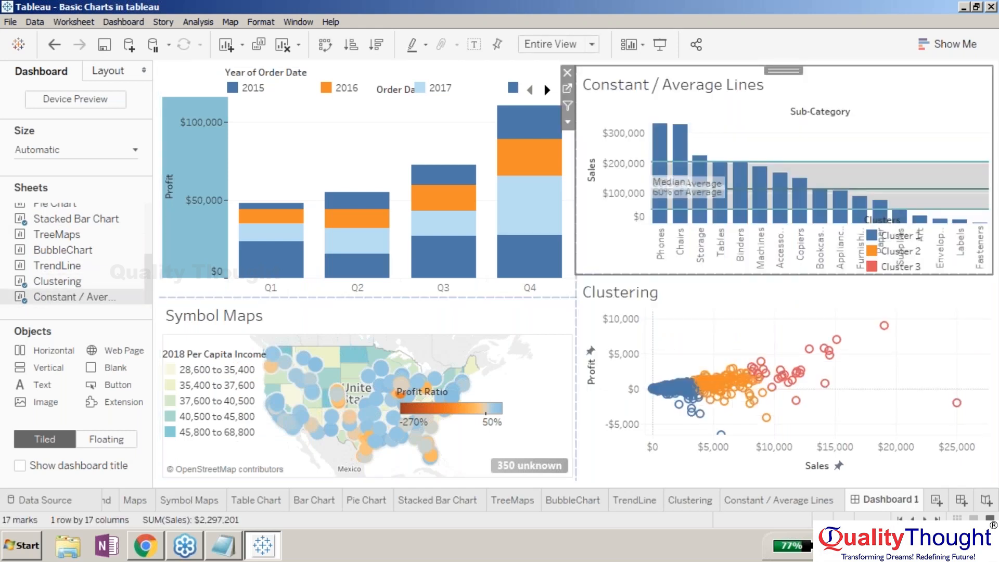
- Move the floating Clusters legend down from the Constant / Average Lines chart onto the Clustering chart
click(897, 235)
drag(925, 217, 925, 334)
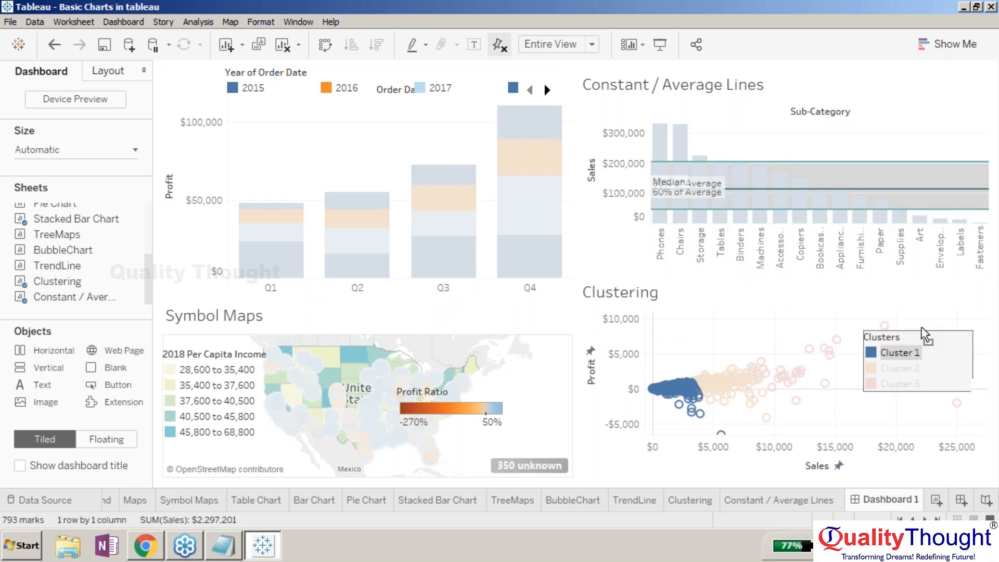
click(800, 329)
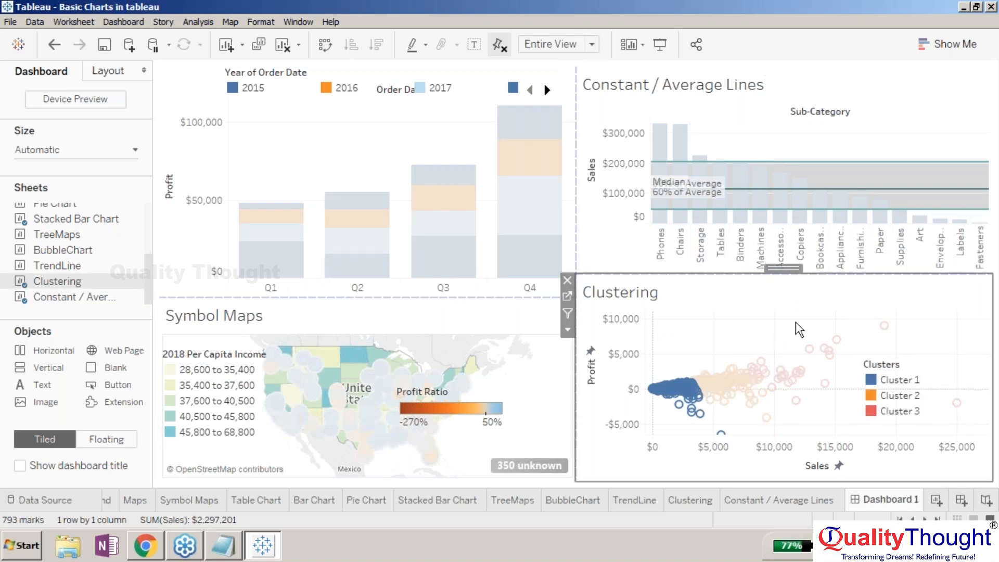
- Lower the divider between Constant / Average Lines and Clustering to enlarge the bar chart
click(825, 149)
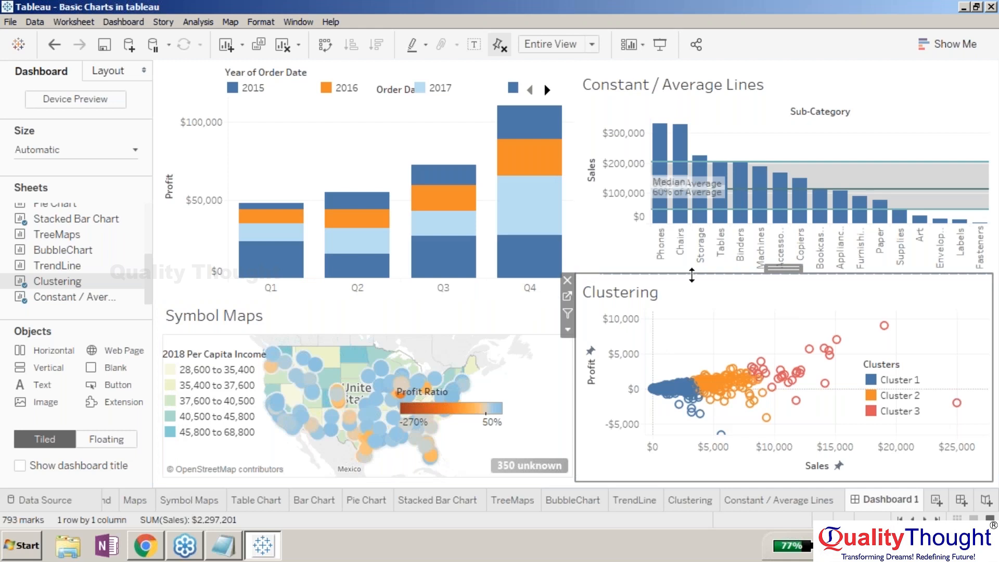
drag(692, 276, 692, 298)
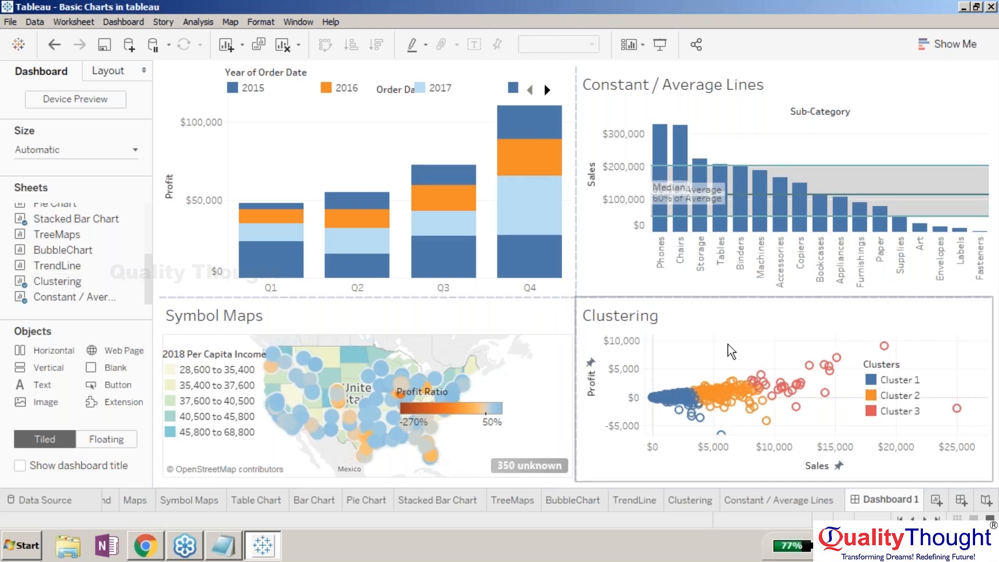
- Move the Clustering sheet to the dashboard's top-left and place its Clusters legend inside the scatter plot
click(730, 349)
drag(783, 291, 287, 203)
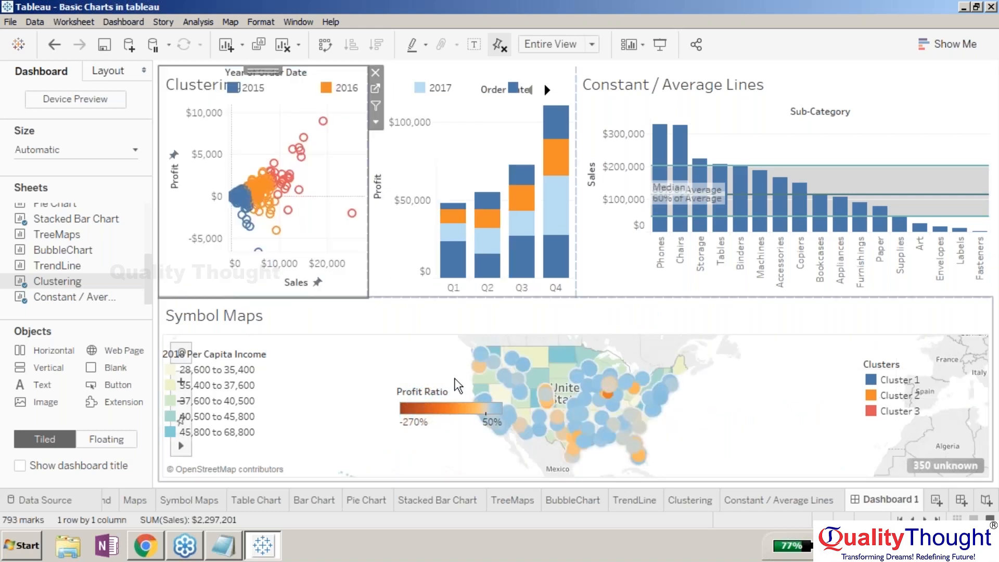
click(913, 377)
drag(918, 353, 311, 165)
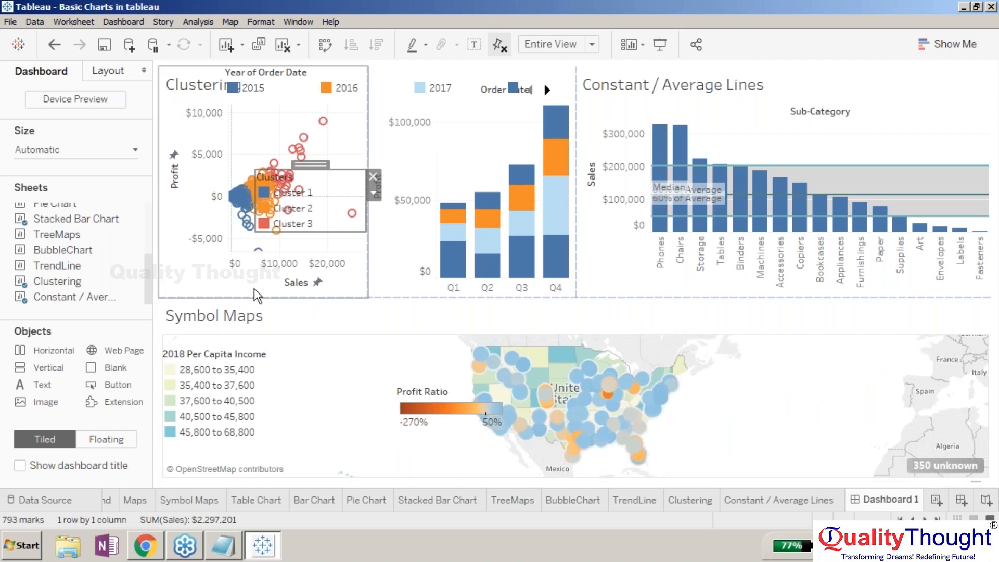
- Move the Stacked Bar Chart into the lower-left area below the Clustering chart
click(485, 97)
drag(471, 70, 263, 371)
- Move Symbol Maps above Constant / Average Lines on the right and lower the divider between them
click(701, 332)
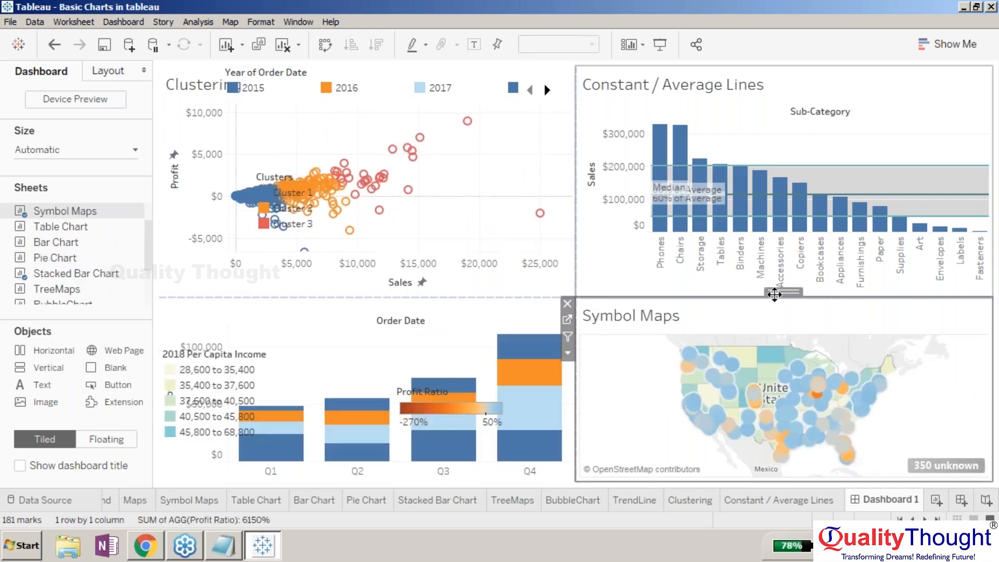
drag(770, 279, 795, 164)
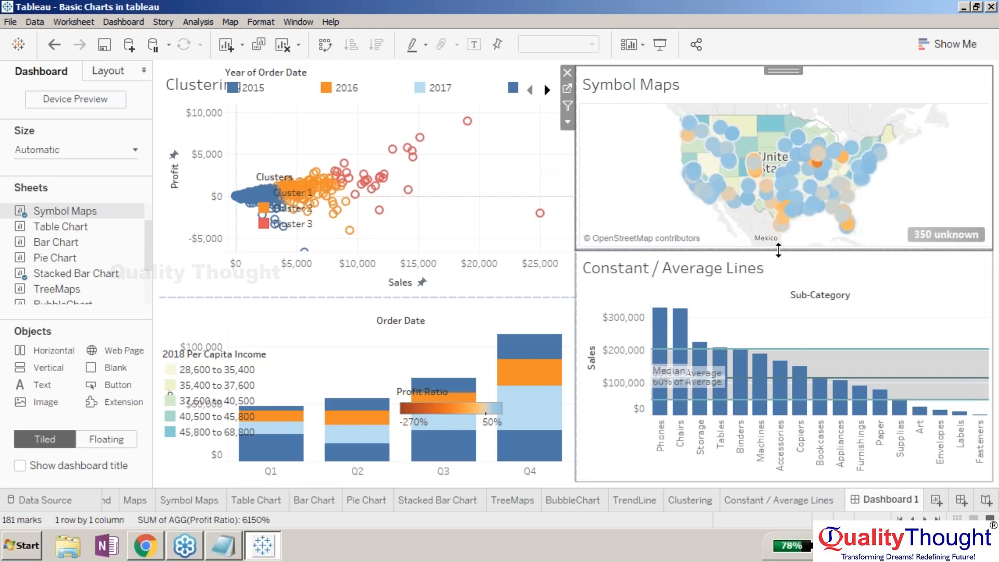
drag(778, 250, 778, 274)
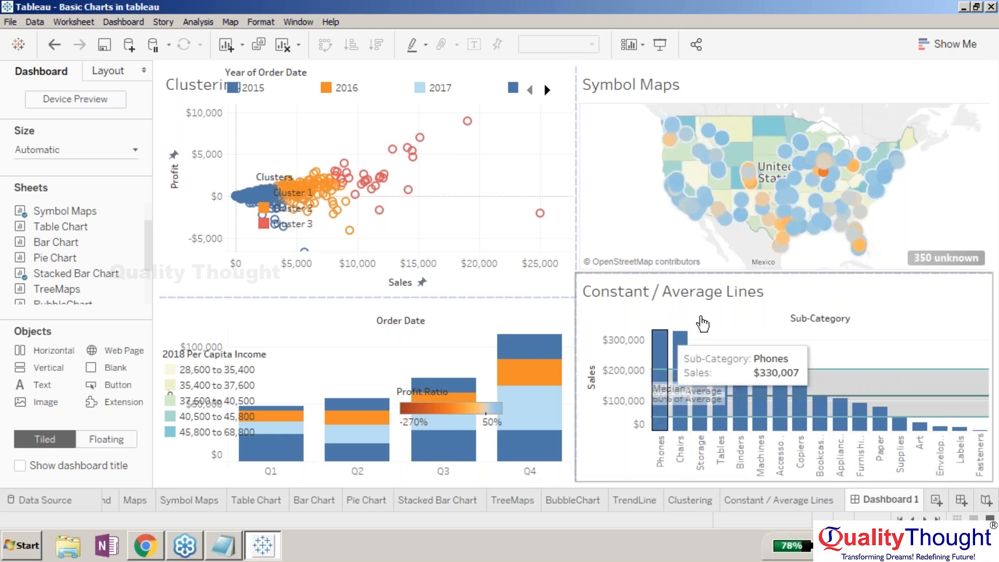
drag(688, 272, 680, 297)
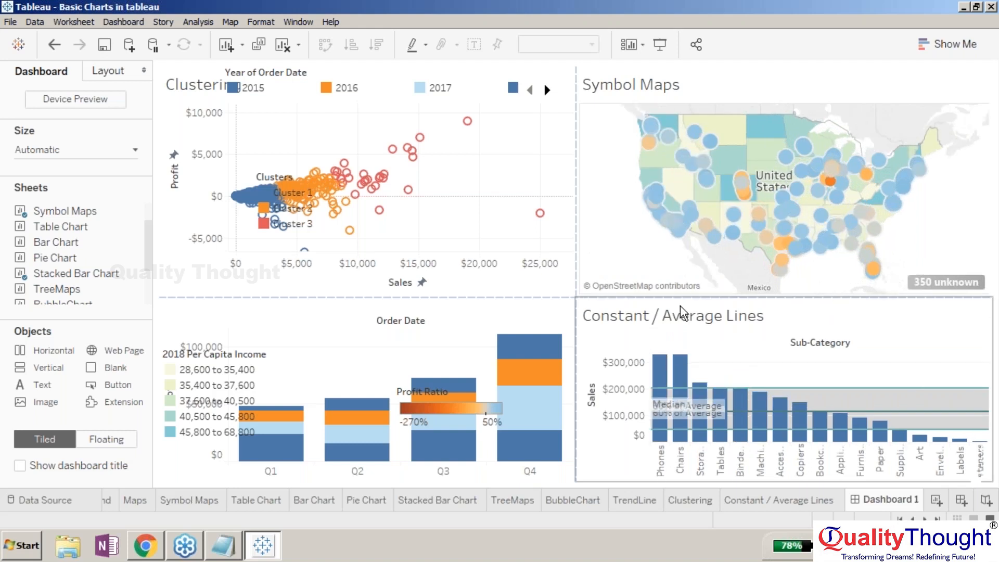
- Move the floating Profit Ratio legend onto the right side of the Symbol Maps sheet
click(454, 379)
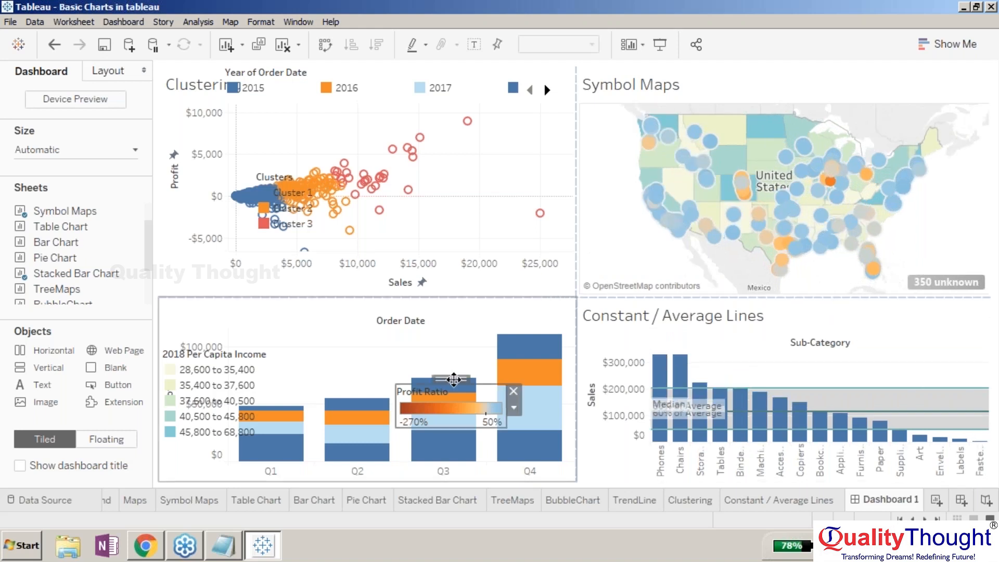
click(514, 393)
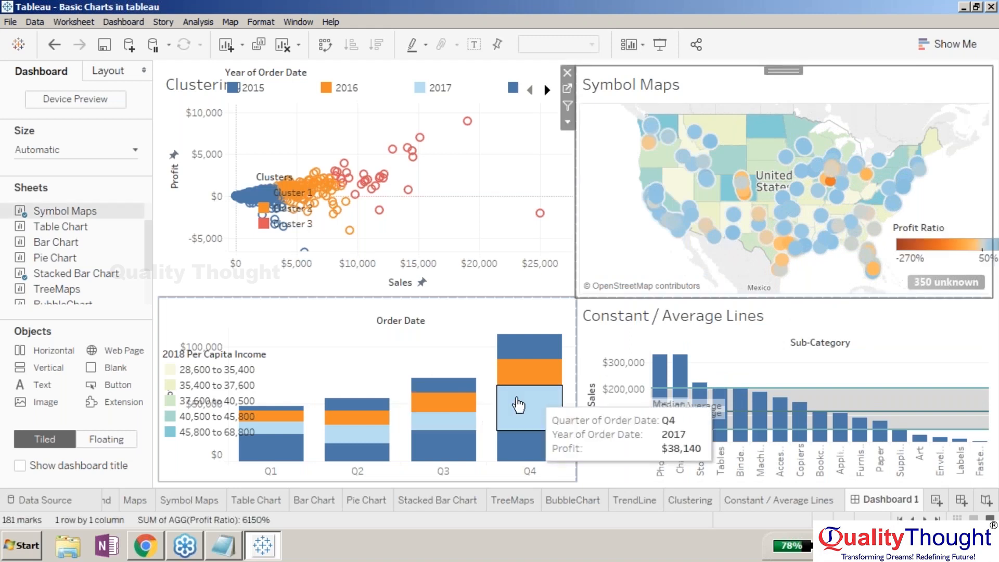
- Move the 2018 Per Capita Income legend into the Symbol Maps sheet's lower-left corner and shrink it
click(219, 360)
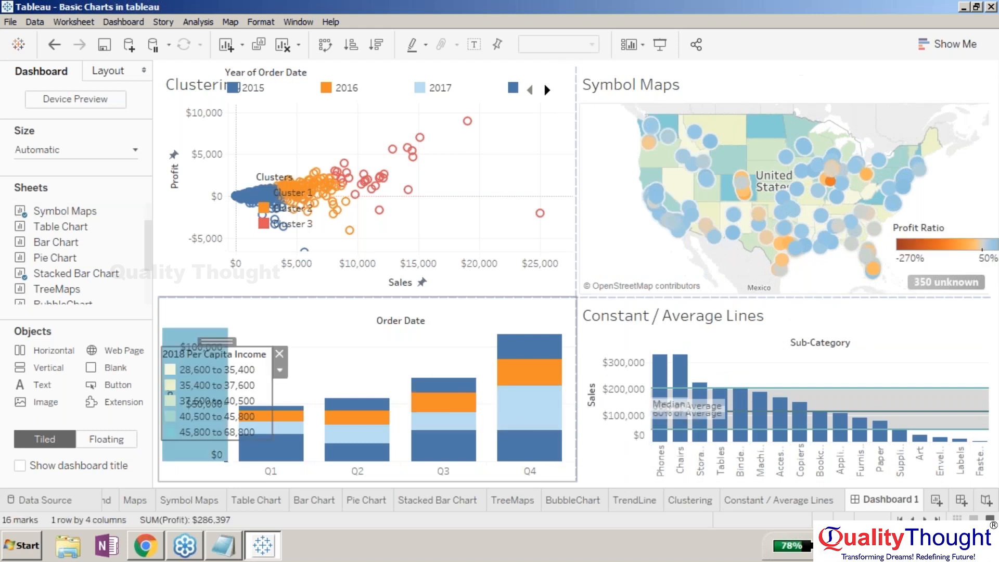
drag(215, 344, 635, 182)
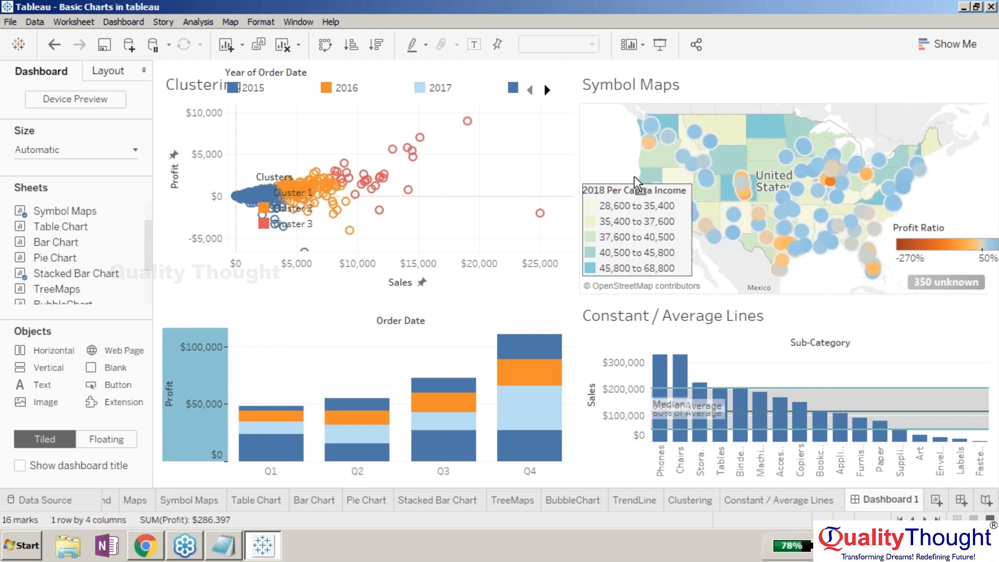
click(815, 285)
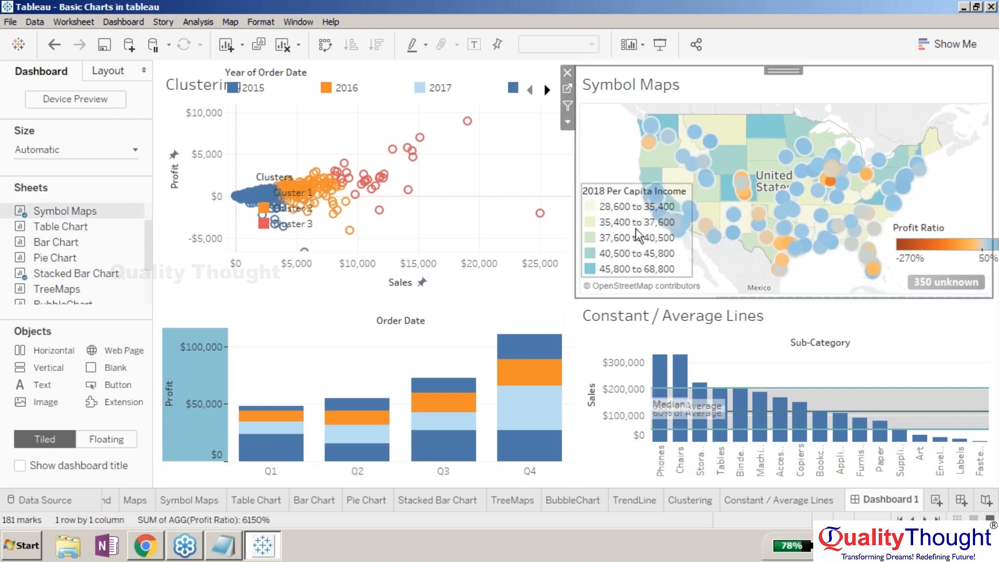
drag(639, 237, 670, 208)
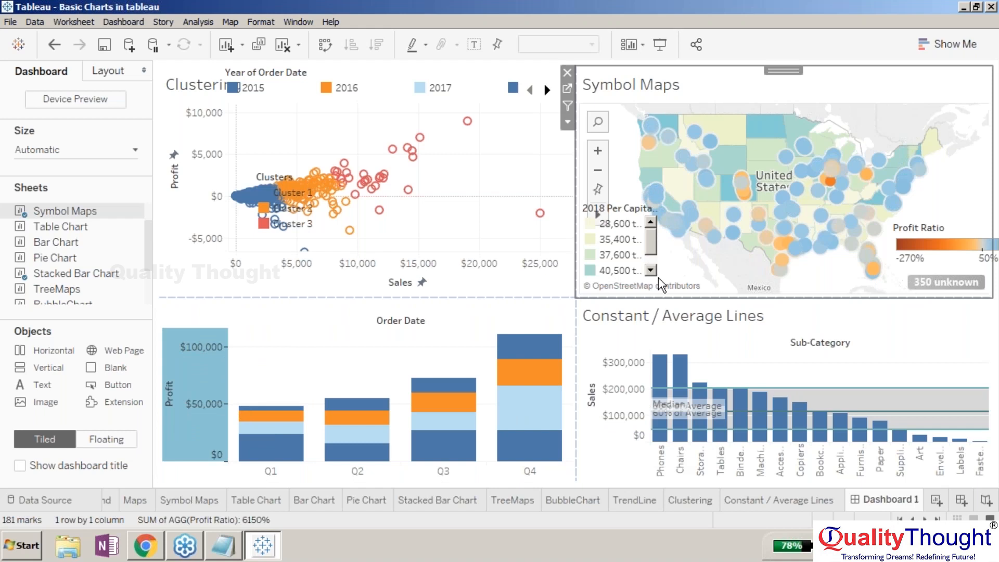
right_click(628, 217)
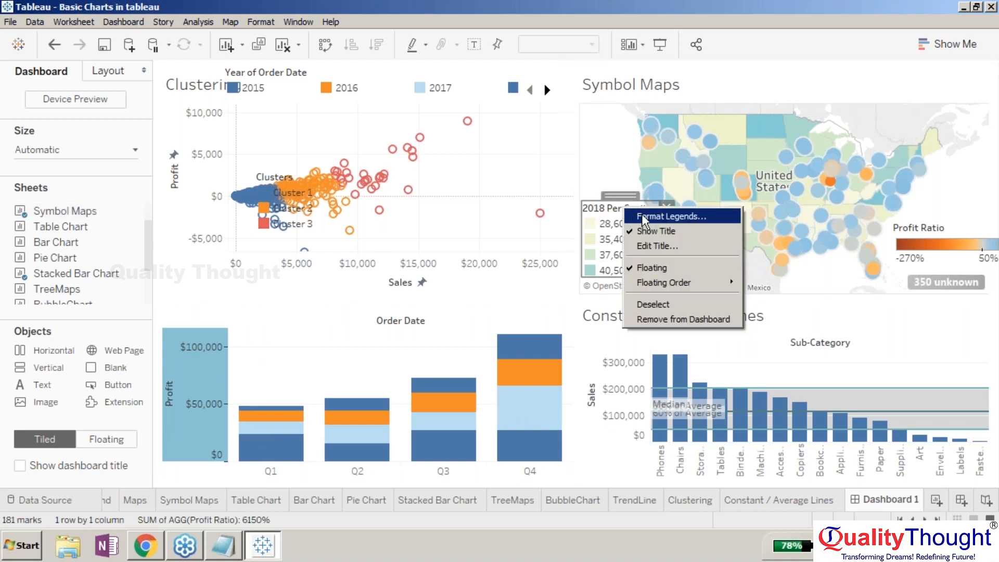
click(645, 217)
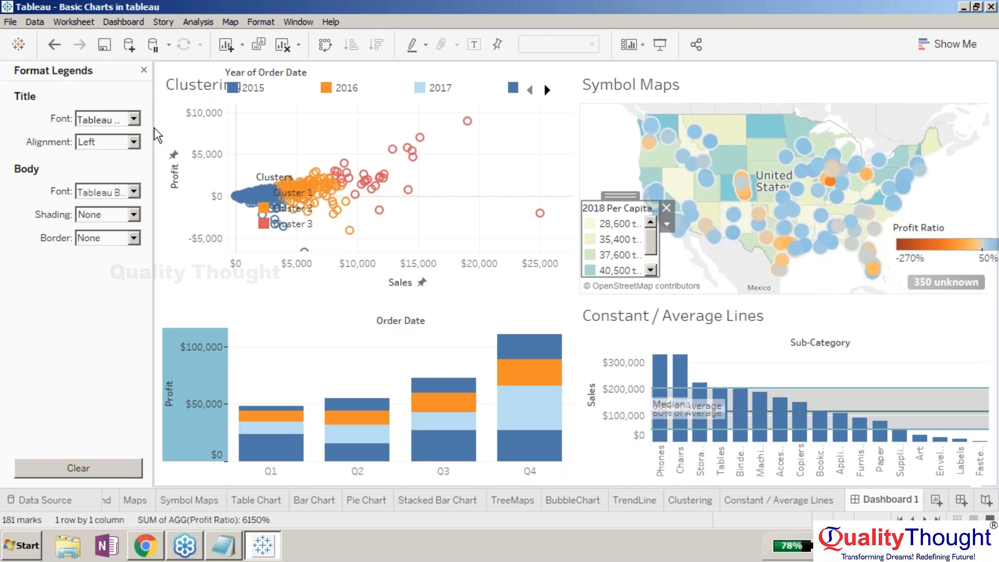
click(144, 71)
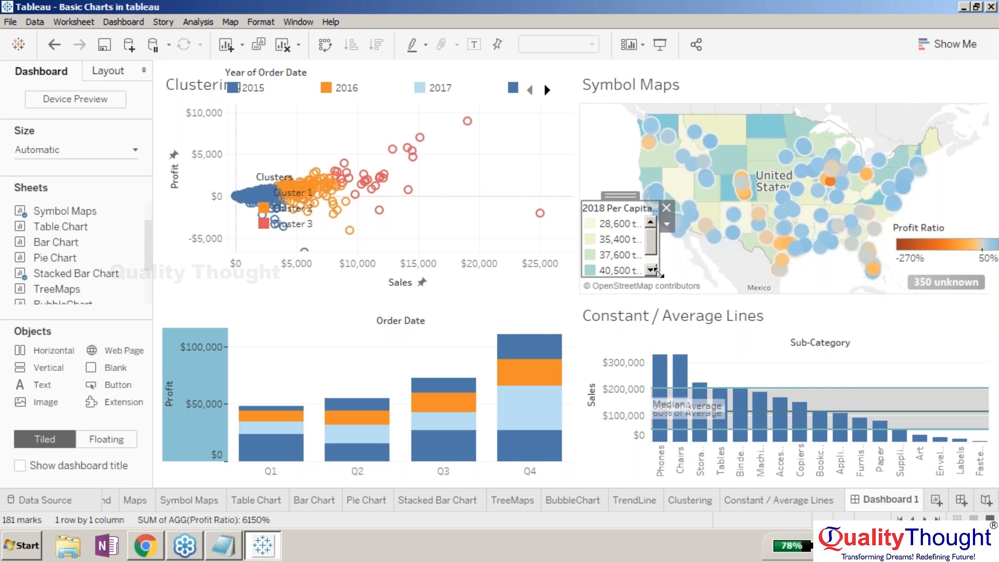
- Widen the 2018 Per Capita Income legend and shorten it to a single row
drag(658, 272, 730, 272)
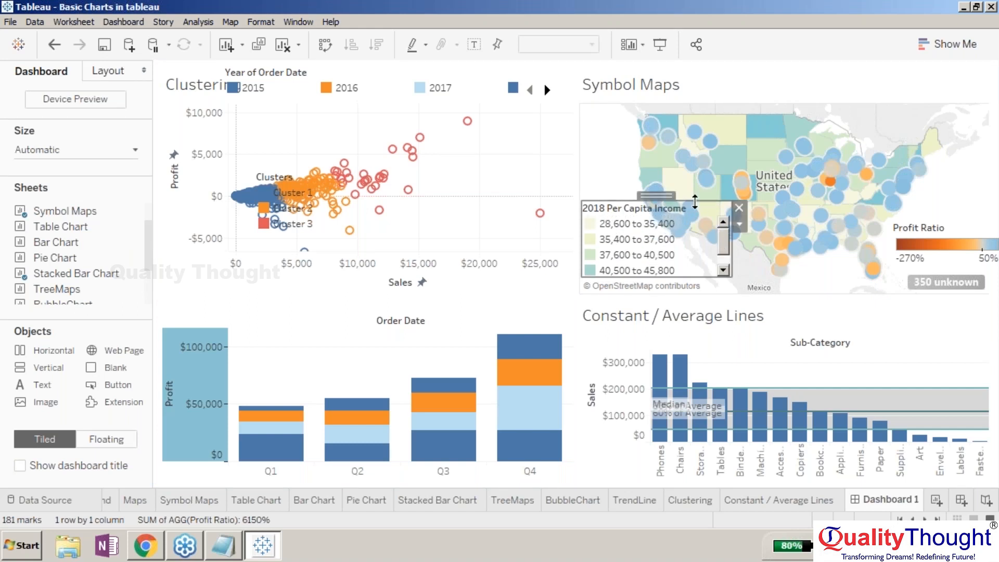
drag(693, 202, 694, 244)
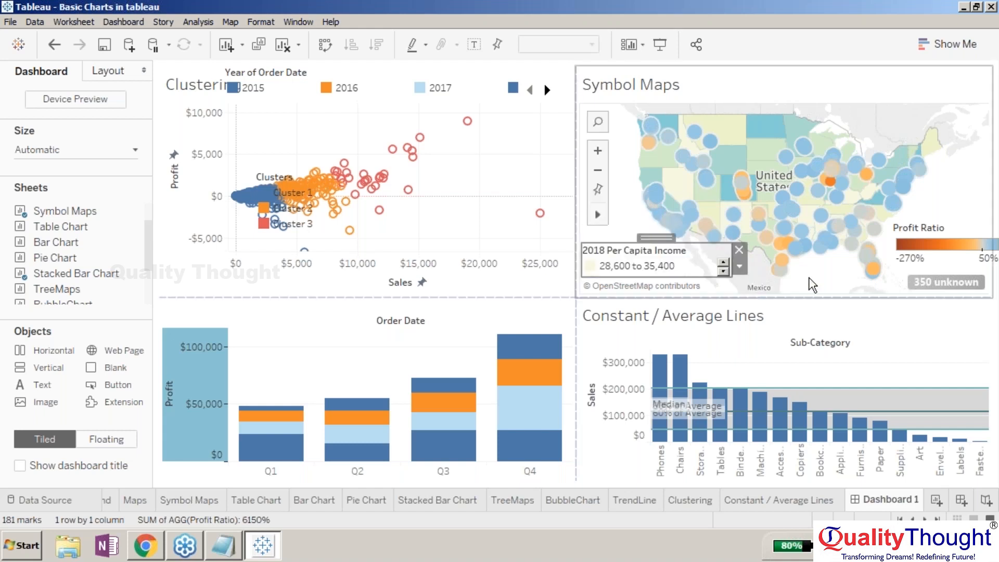
click(812, 284)
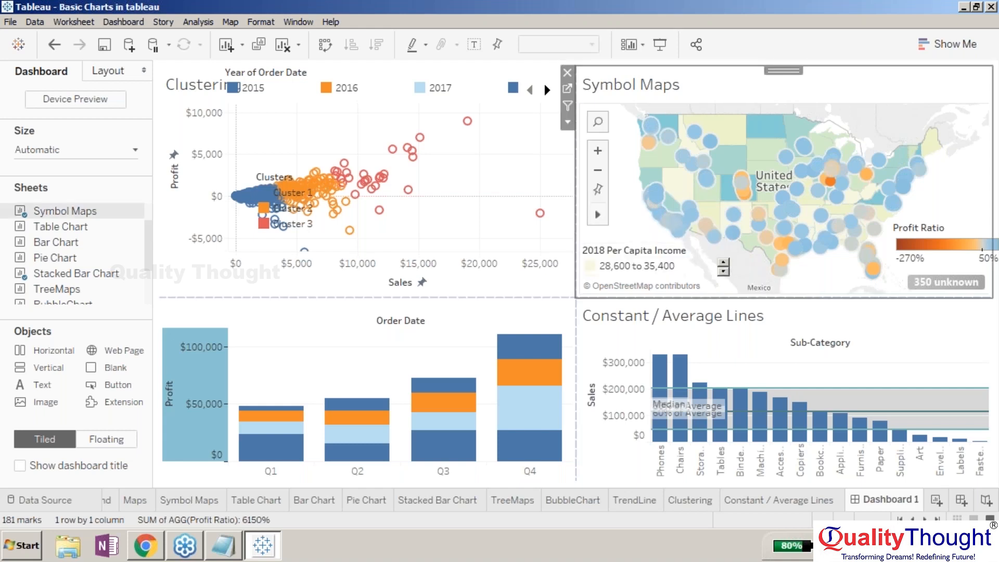
click(723, 271)
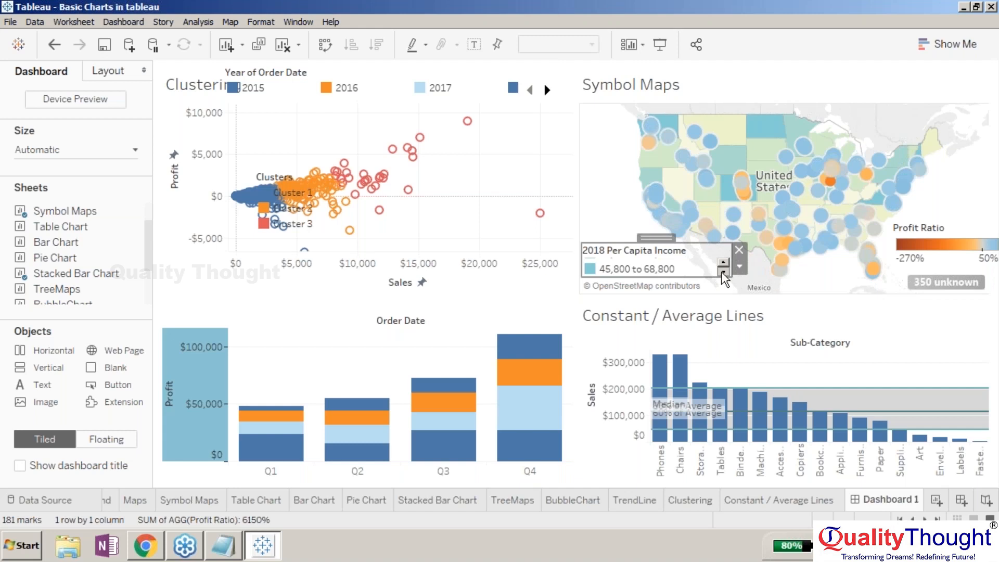
drag(730, 272, 741, 272)
click(773, 281)
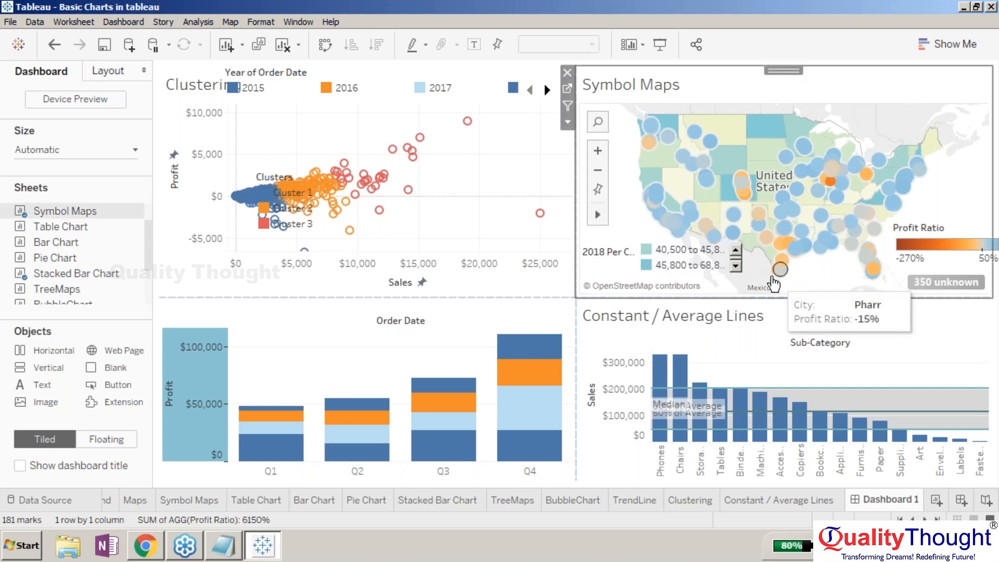
- Scroll through the income legend's entries and widen it further to show two ranges side by side
click(735, 265)
click(736, 248)
click(736, 248)
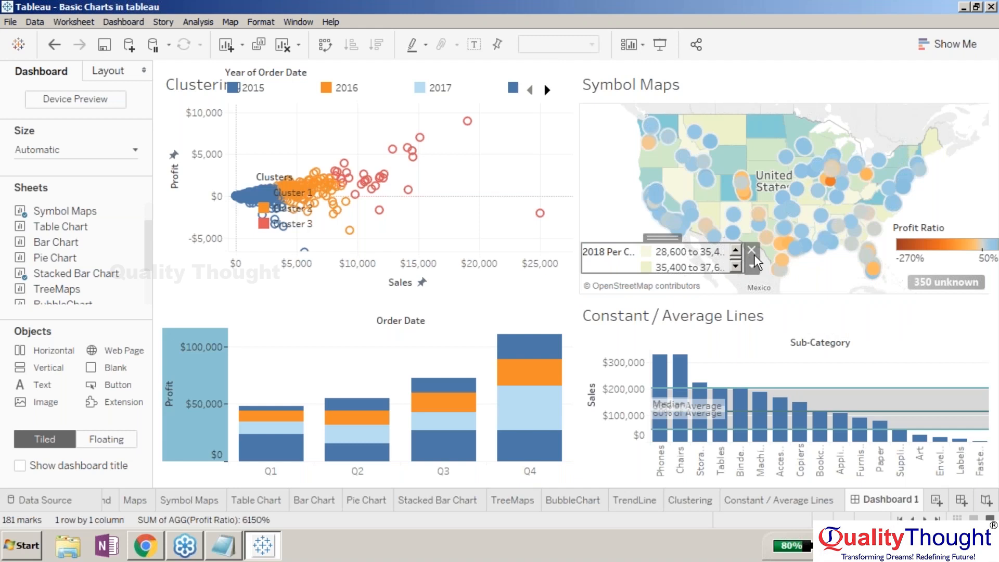
click(753, 254)
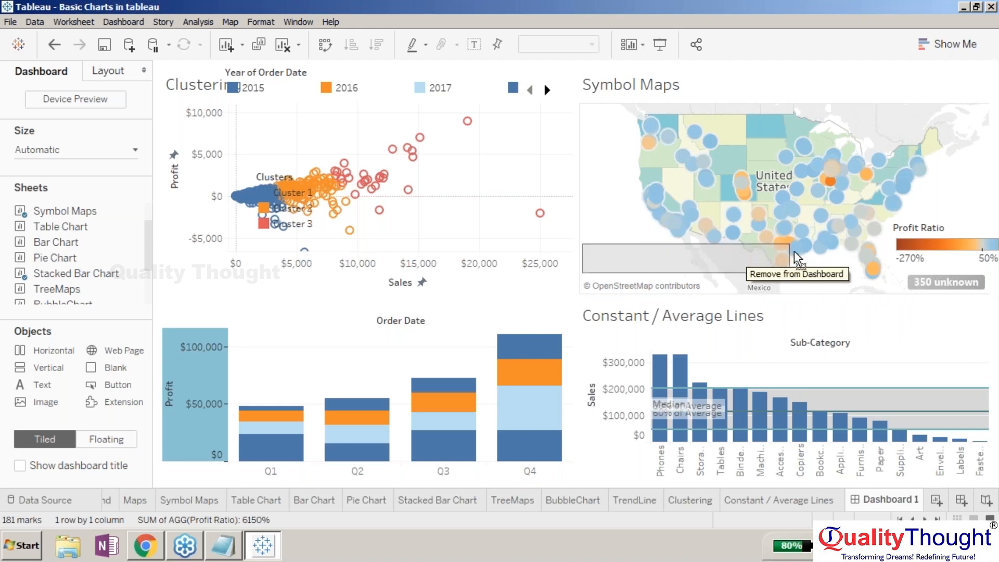
drag(799, 252, 803, 251)
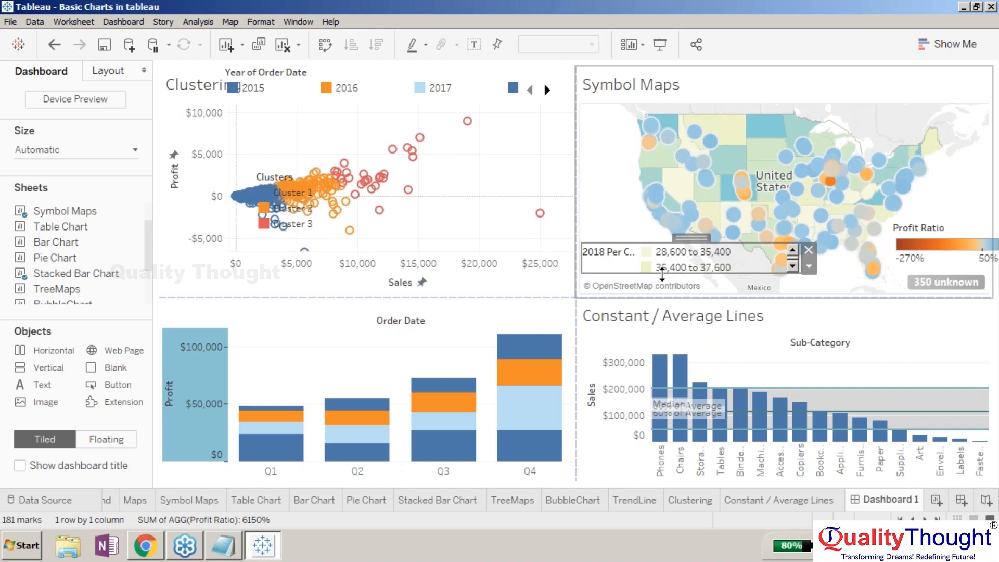
click(635, 243)
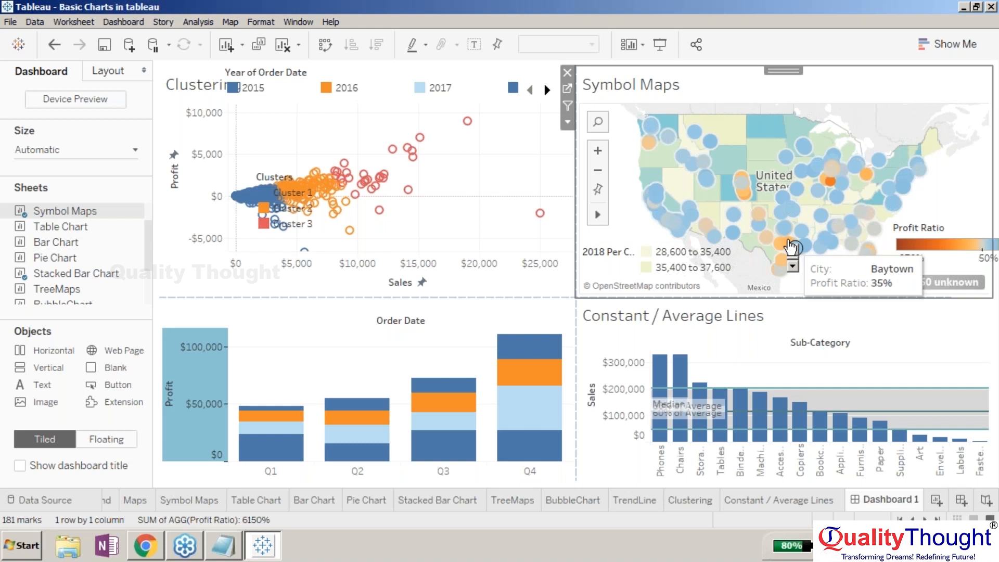
click(796, 262)
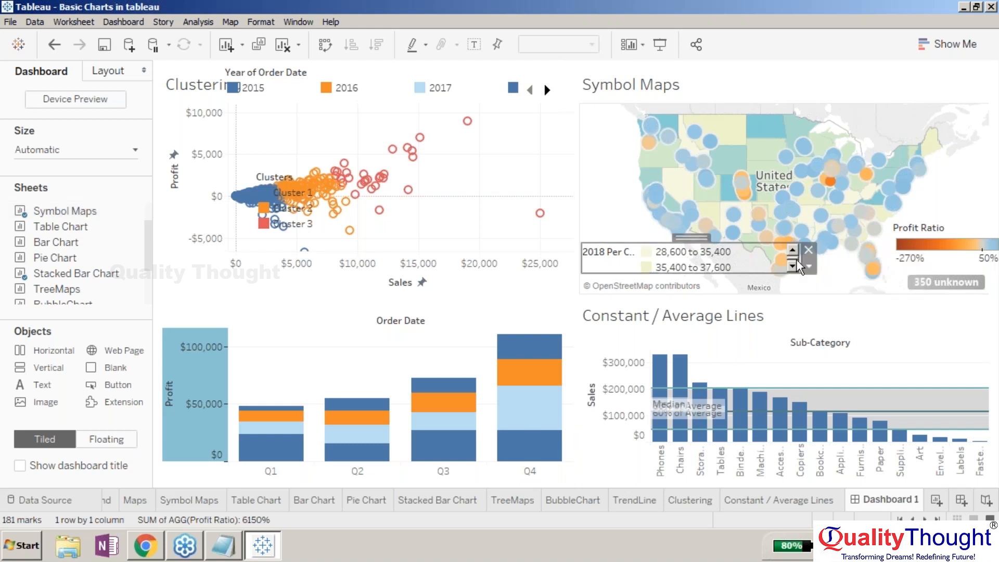
click(808, 266)
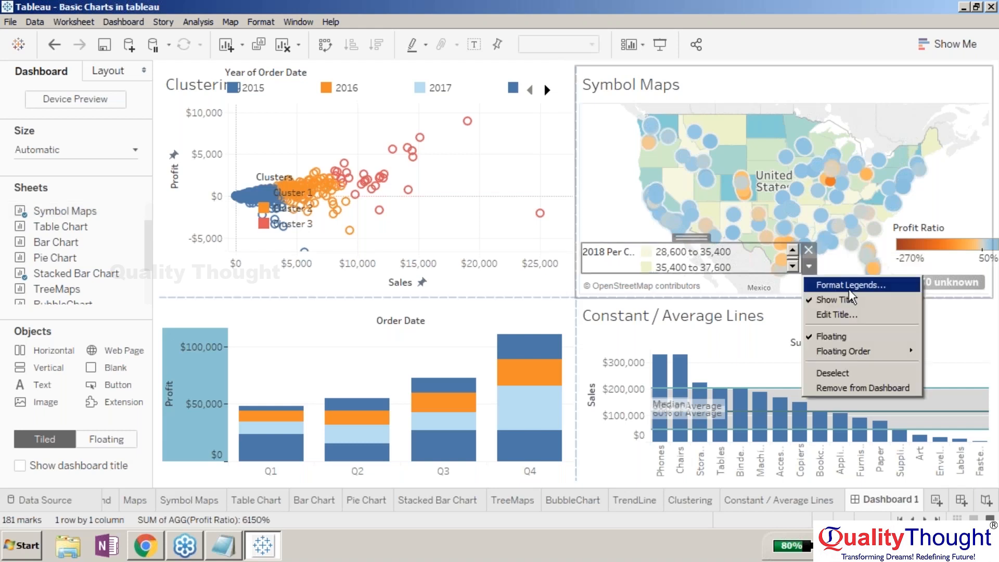
click(755, 252)
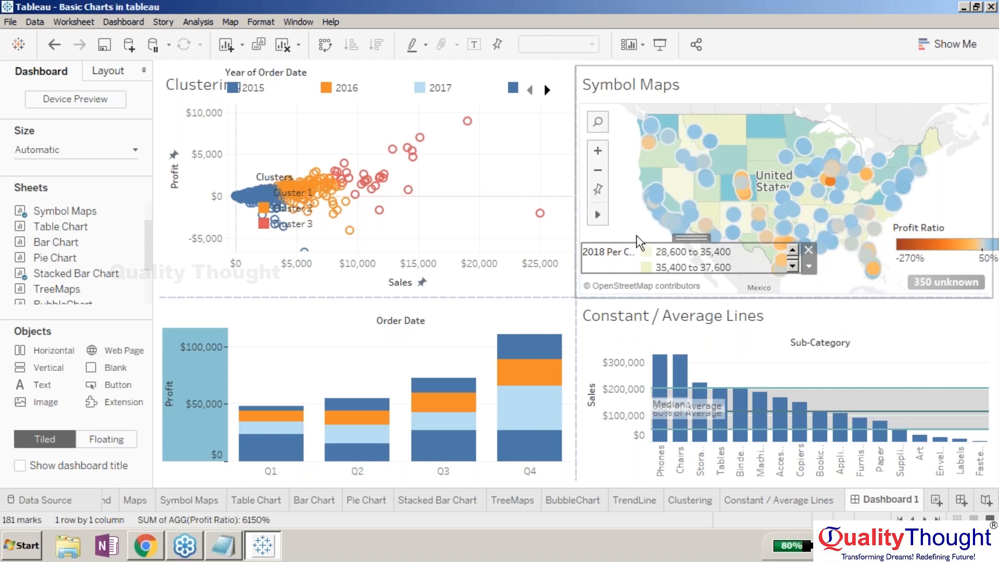
- Extend the 2018 Per Capita Income legend's top edge upward so all five income ranges show
right_click(608, 244)
click(604, 241)
drag(605, 242, 600, 207)
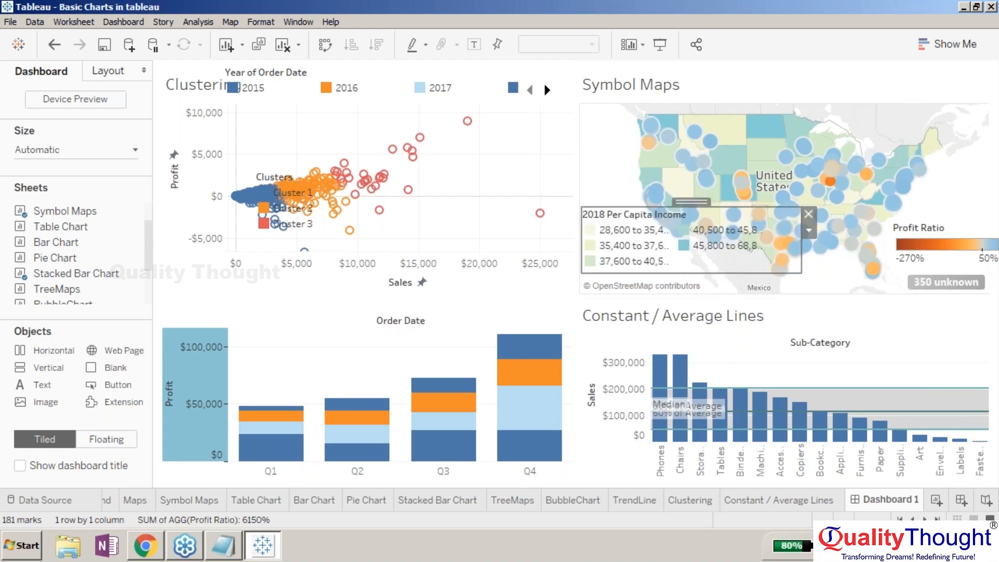
- Select a city mark on the map and zoom into the Symbol Maps view
click(841, 280)
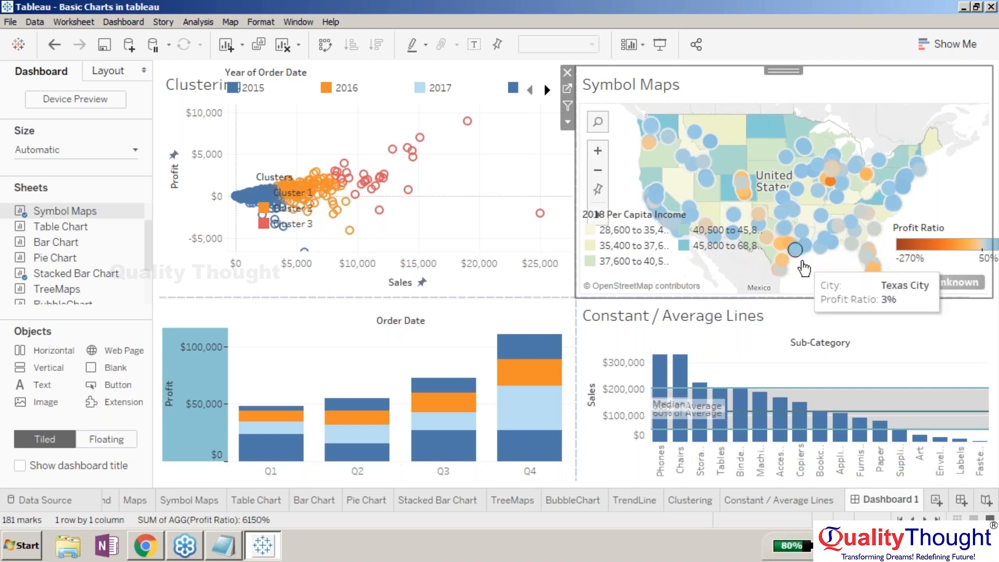
click(780, 263)
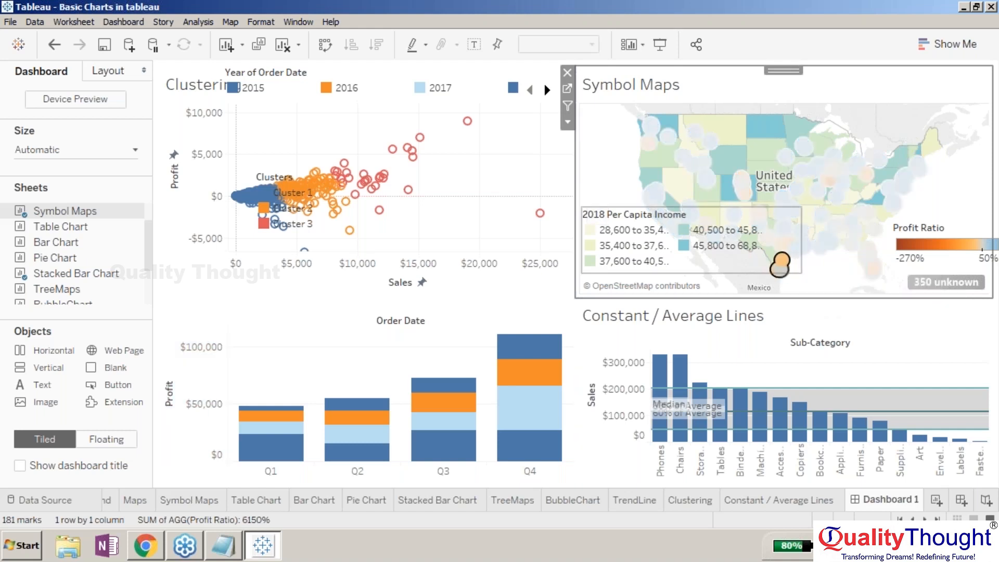
click(586, 214)
scroll(797, 267, up, 4)
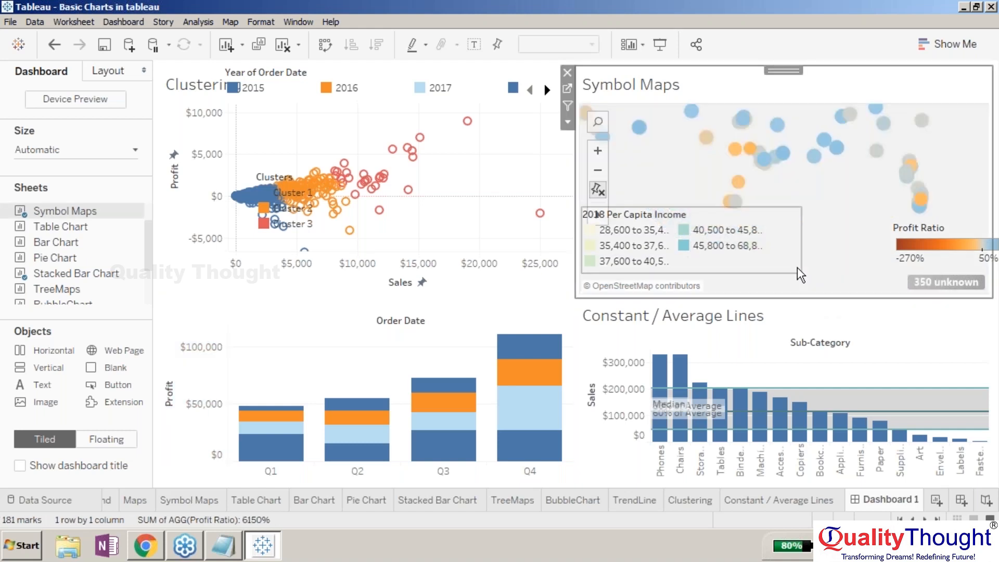
- Reset the Symbol Maps view to show the whole map again
click(797, 266)
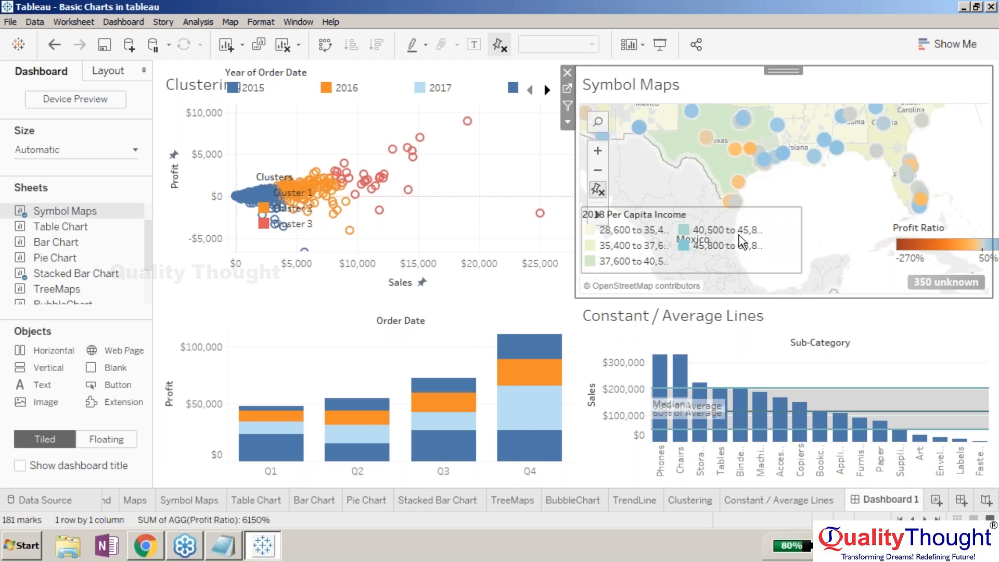
click(597, 190)
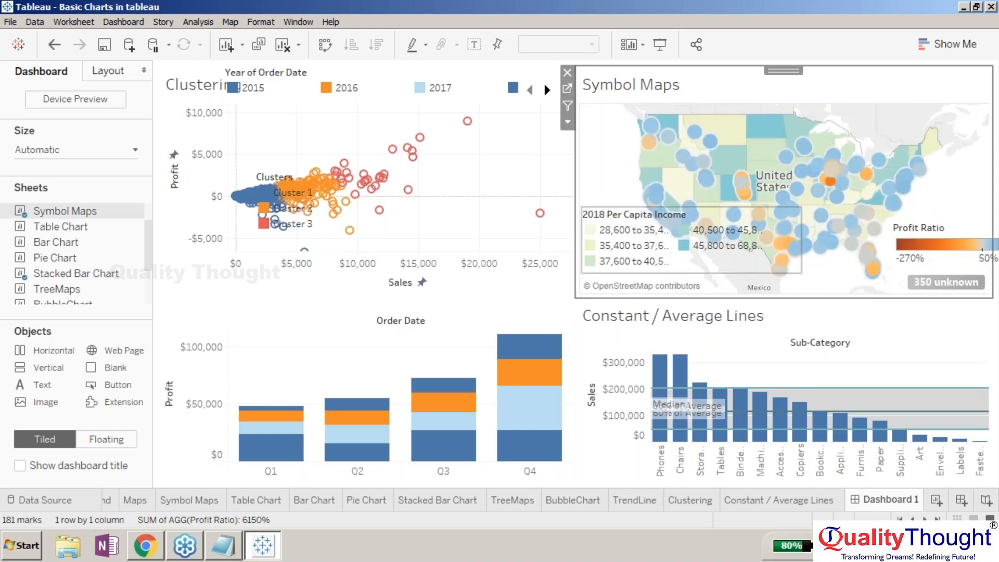
- Narrow the 2018 Per Capita Income legend to a single column of ranges
click(743, 265)
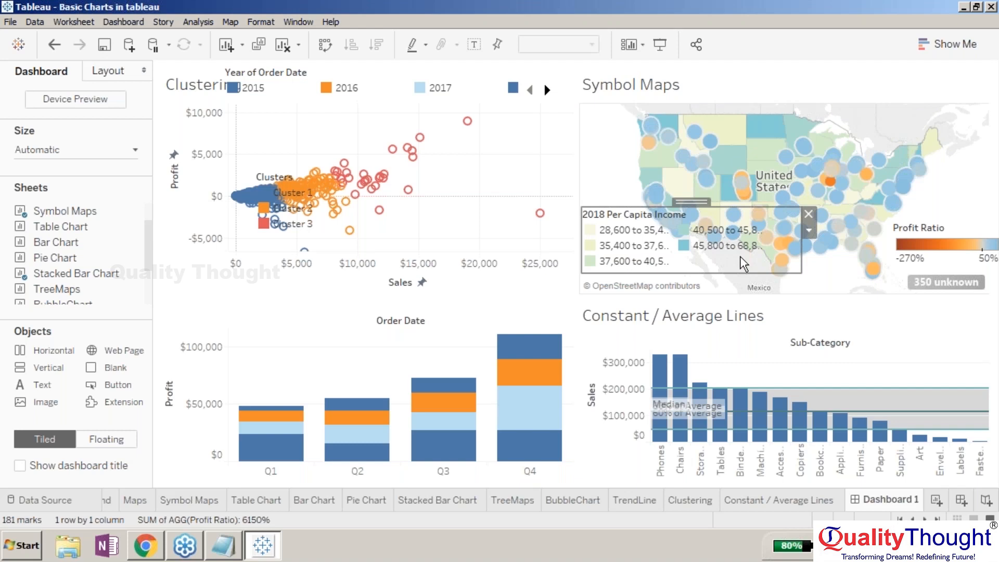
right_click(785, 258)
click(785, 258)
drag(801, 265, 700, 265)
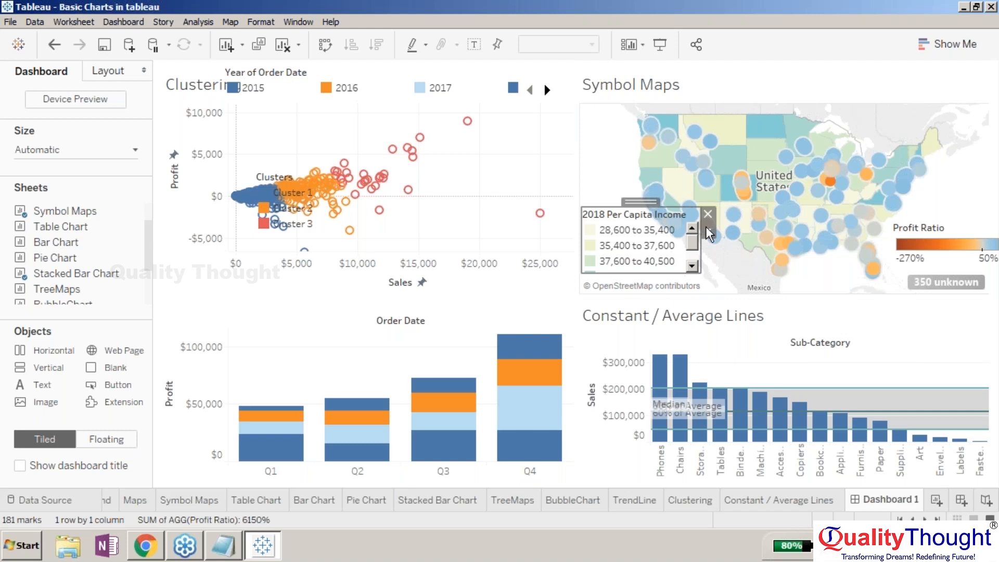
- Remove the Clustering sheet's title by clearing its title text
click(850, 284)
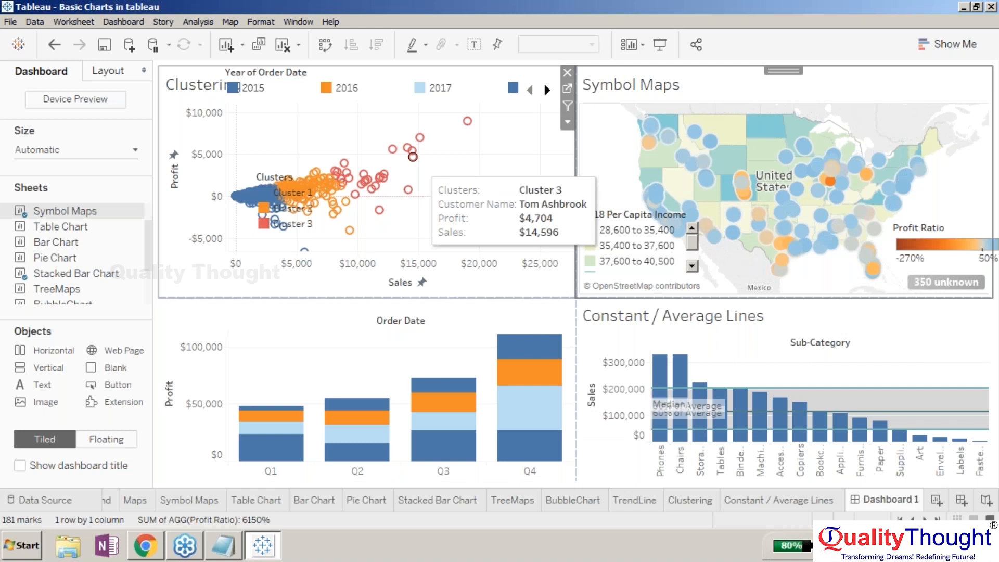
click(714, 338)
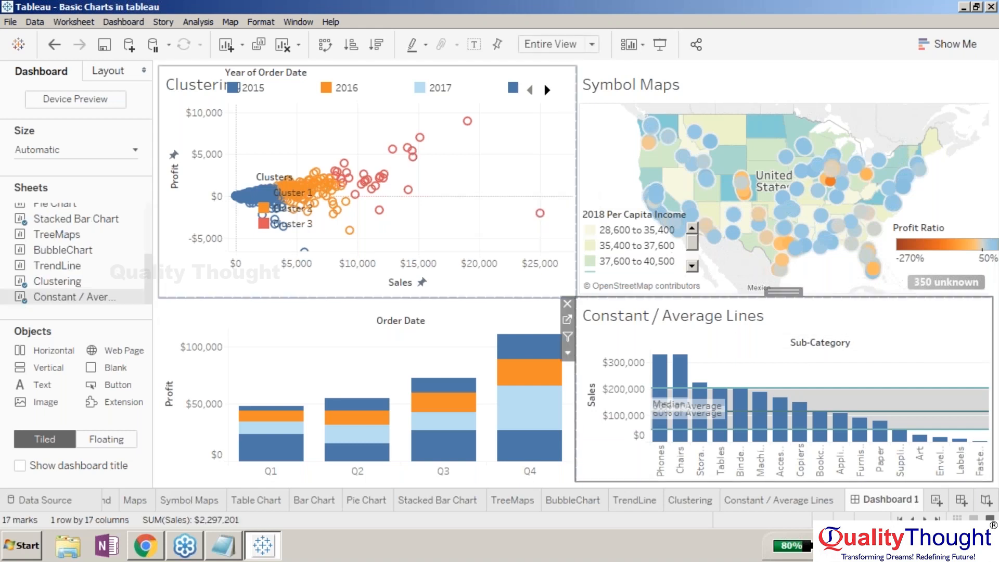
right_click(182, 84)
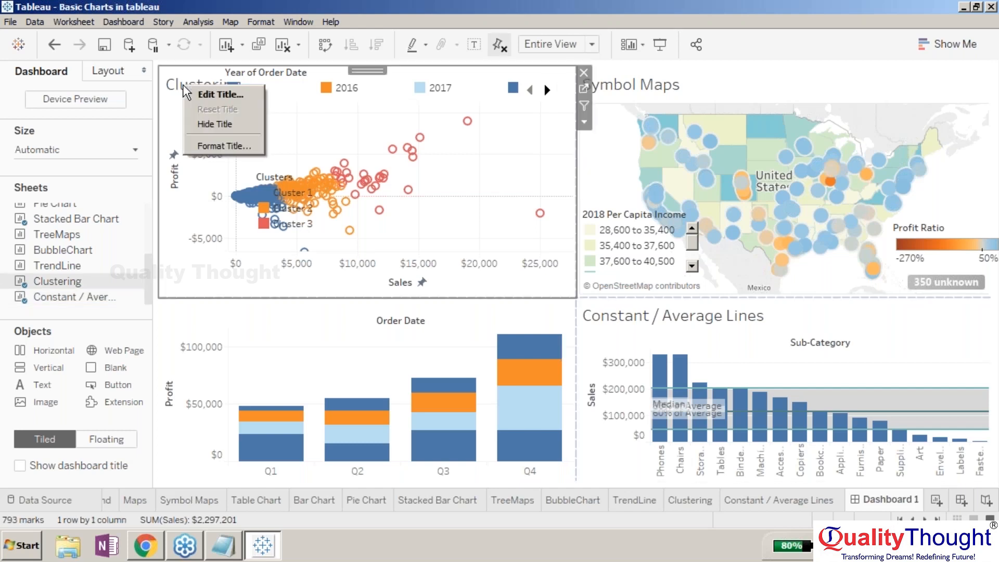
click(195, 92)
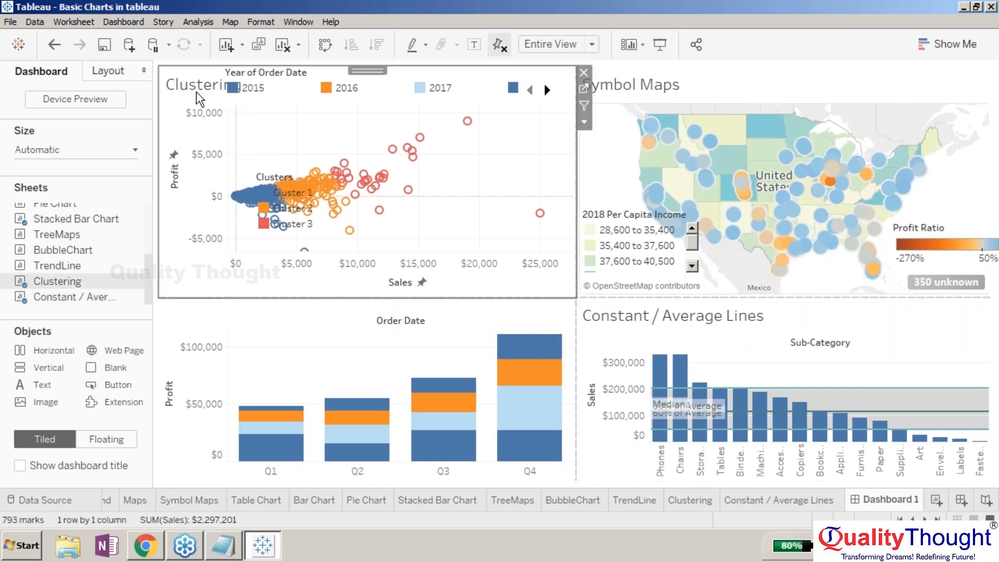
key(ctrl+a)
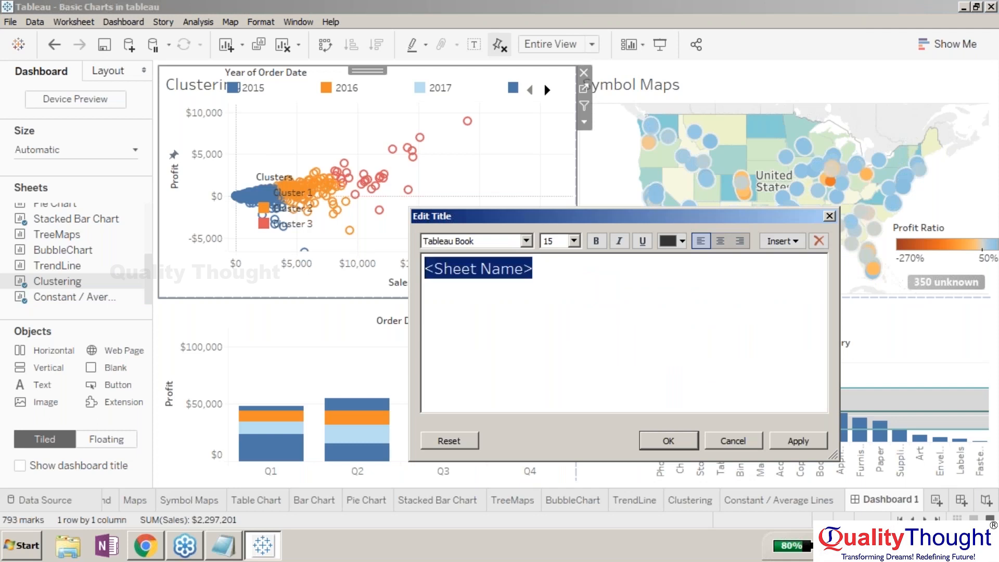
key(Delete)
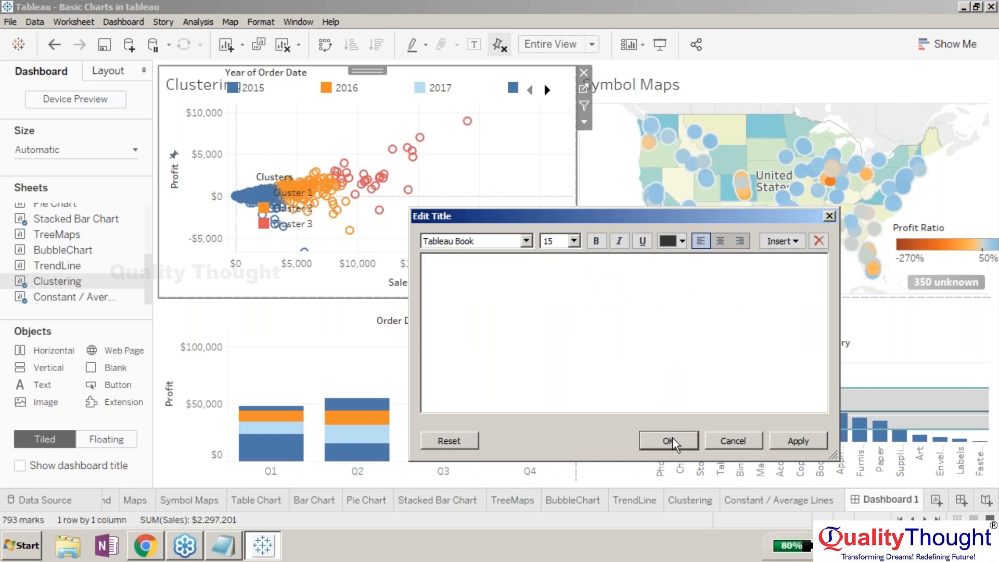
click(672, 438)
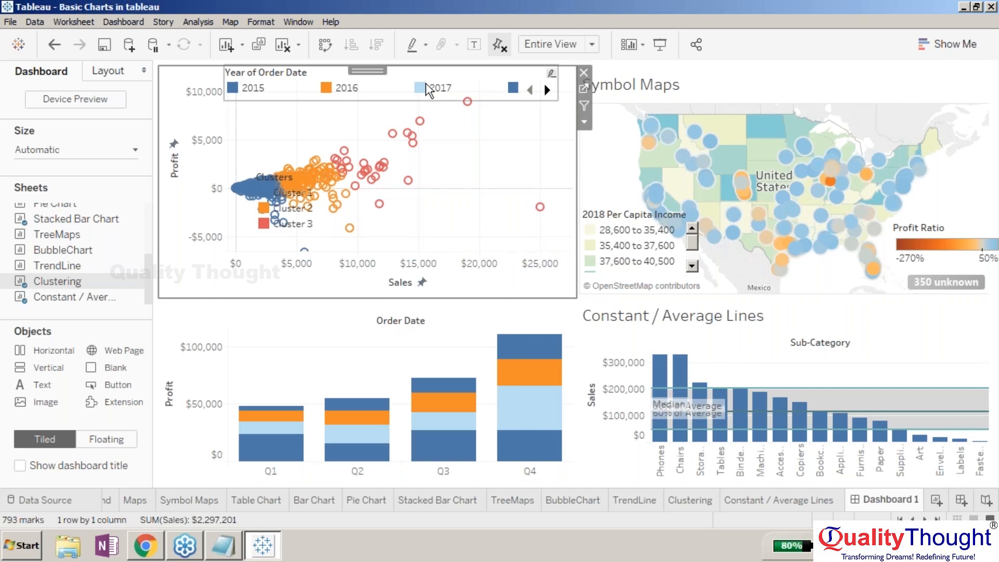
- Move the floating Year of Order Date legend to the top of the stacked bar chart
drag(428, 90, 529, 273)
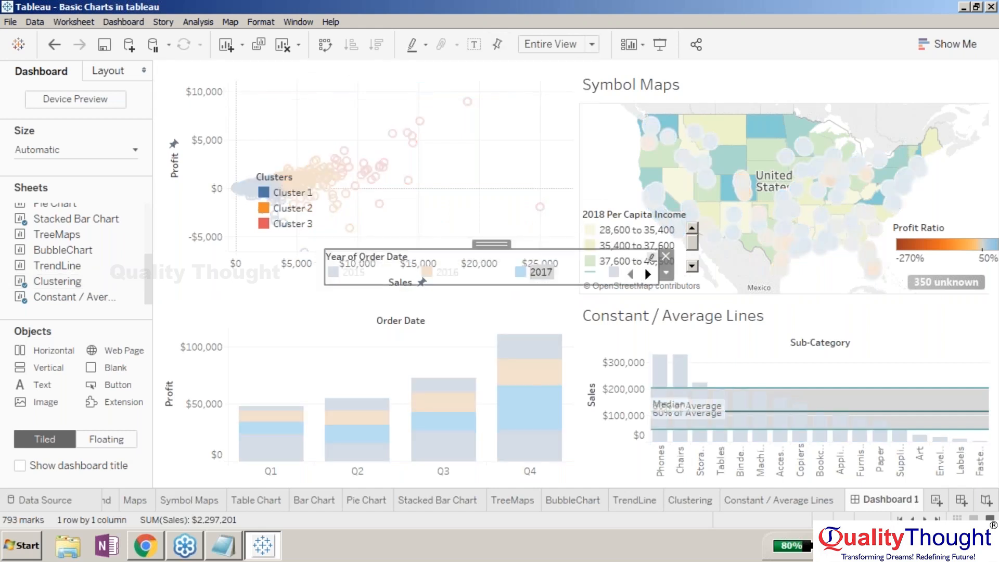
drag(491, 244, 385, 303)
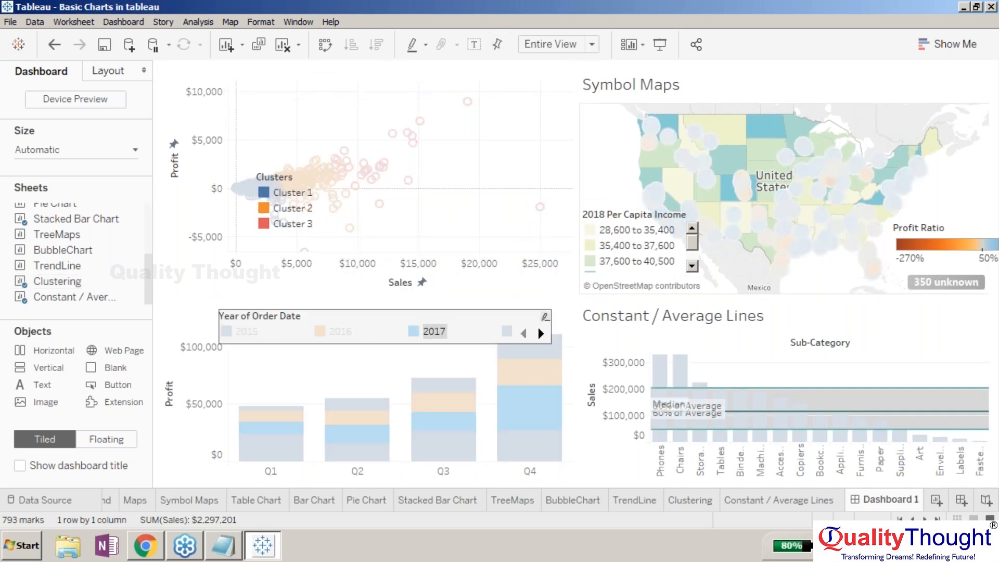
click(240, 344)
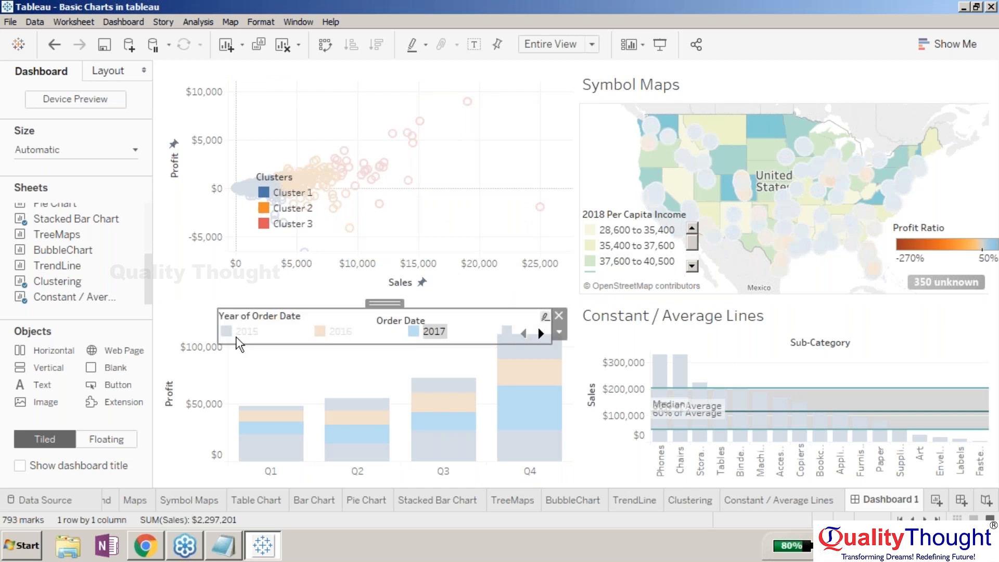
click(221, 325)
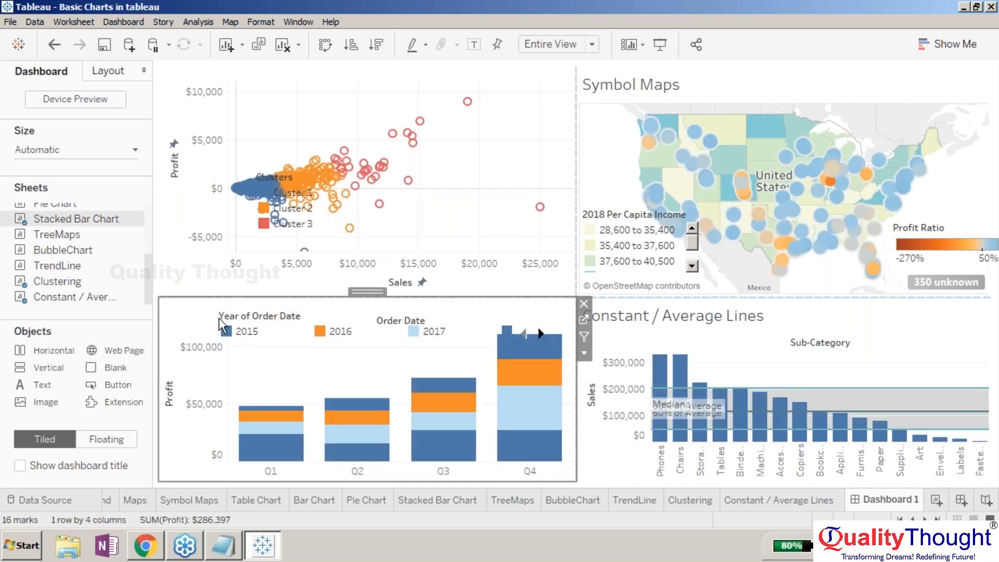
click(221, 325)
drag(381, 299, 330, 284)
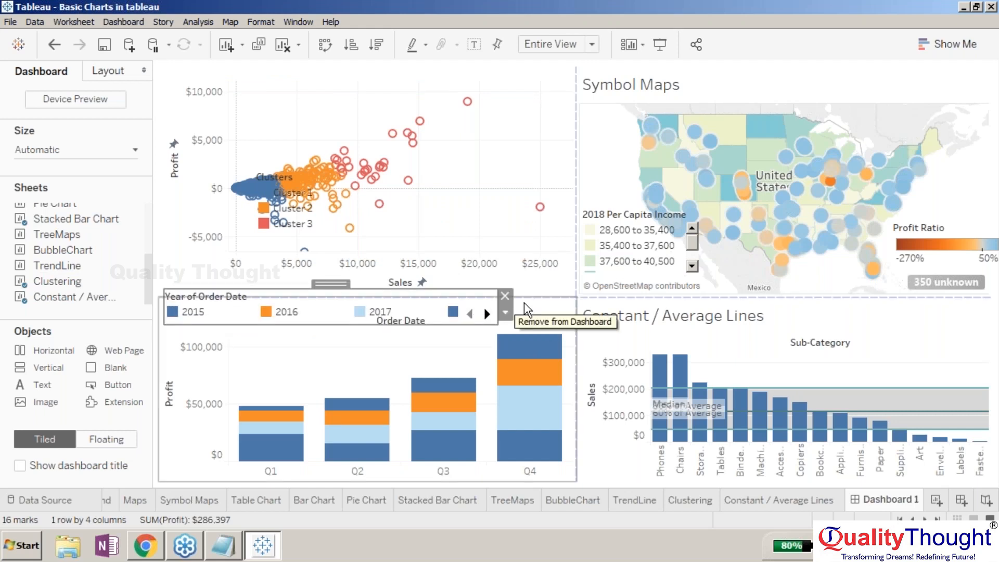
click(262, 344)
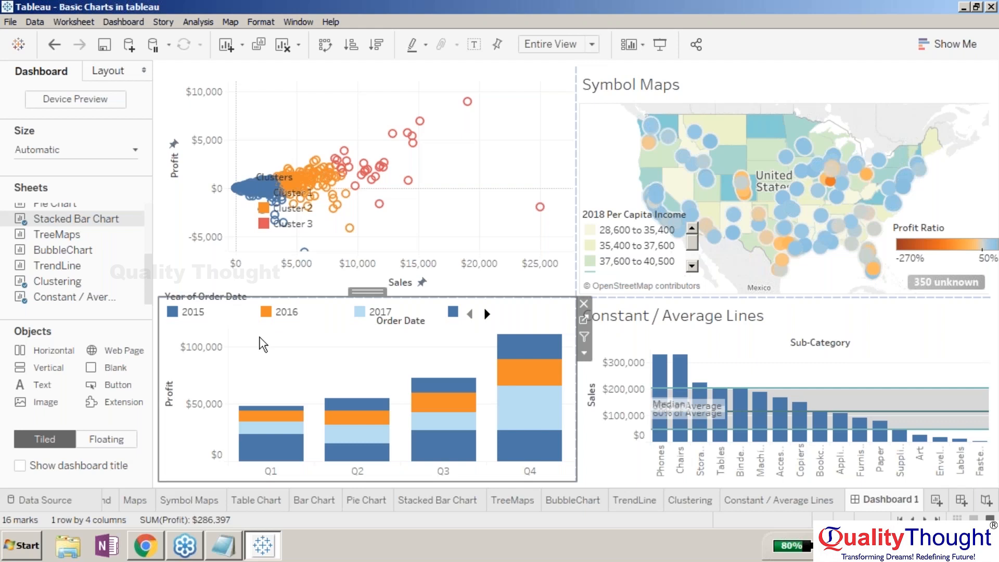
click(224, 208)
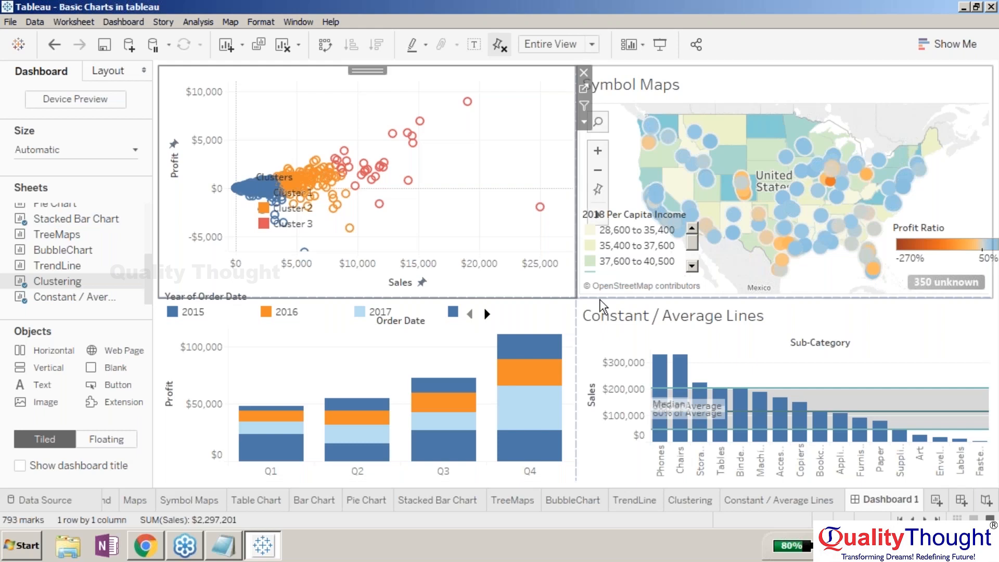
click(751, 82)
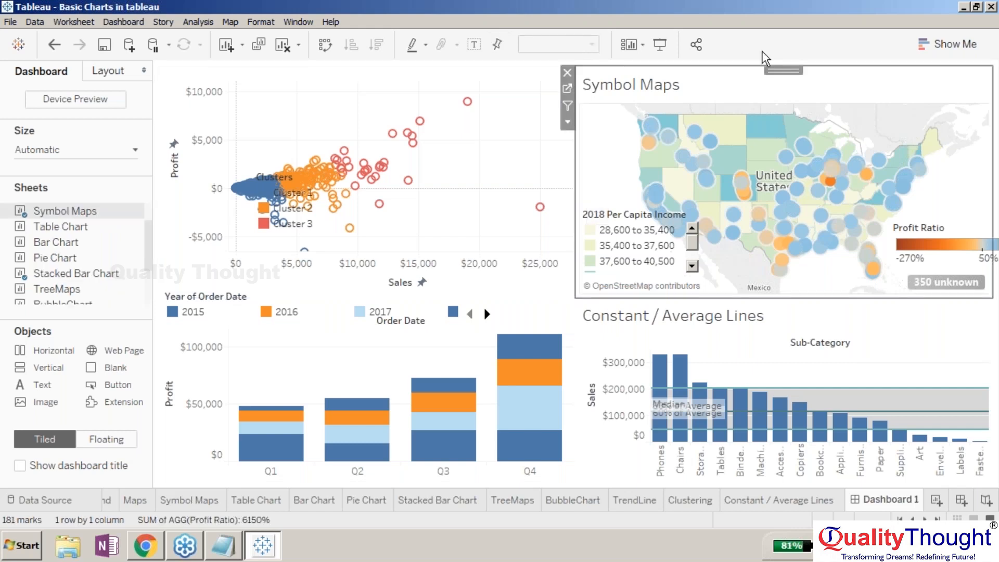
drag(782, 70, 689, 95)
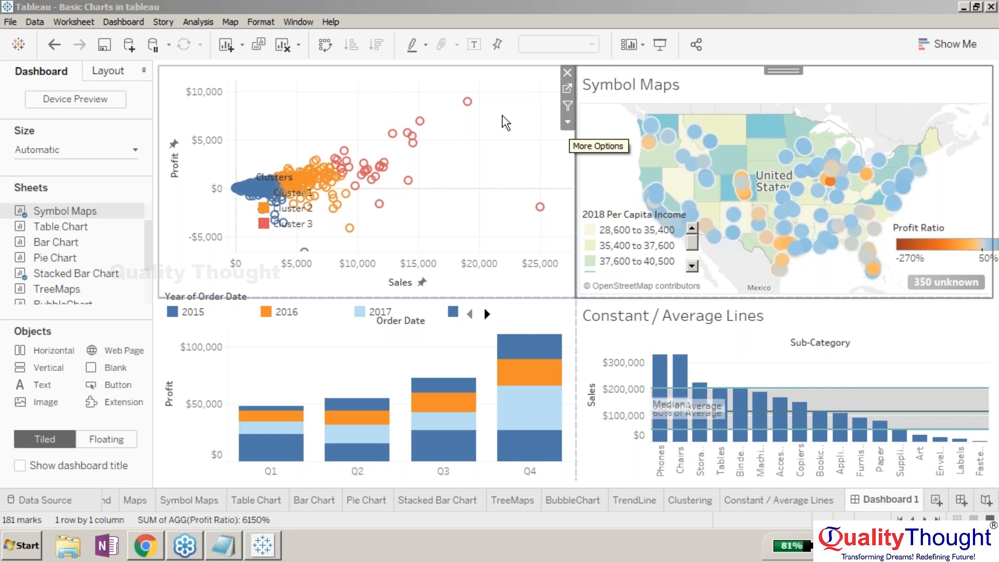
- Move the floating Clusters legend to the upper right corner of the scatter plot
click(289, 181)
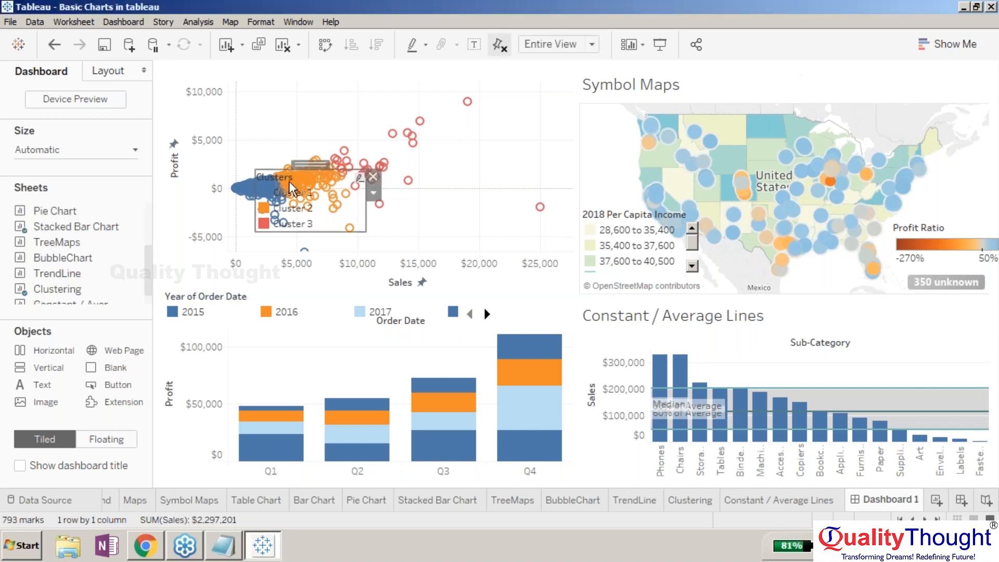
drag(288, 181, 532, 137)
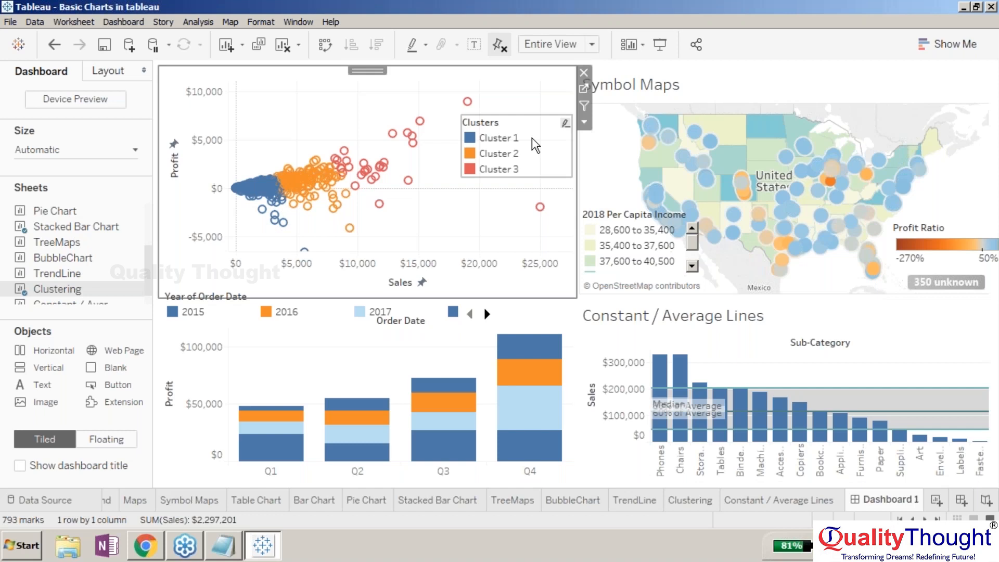
- Add a tiled Button object above the scatter plot and undo the placement
click(154, 308)
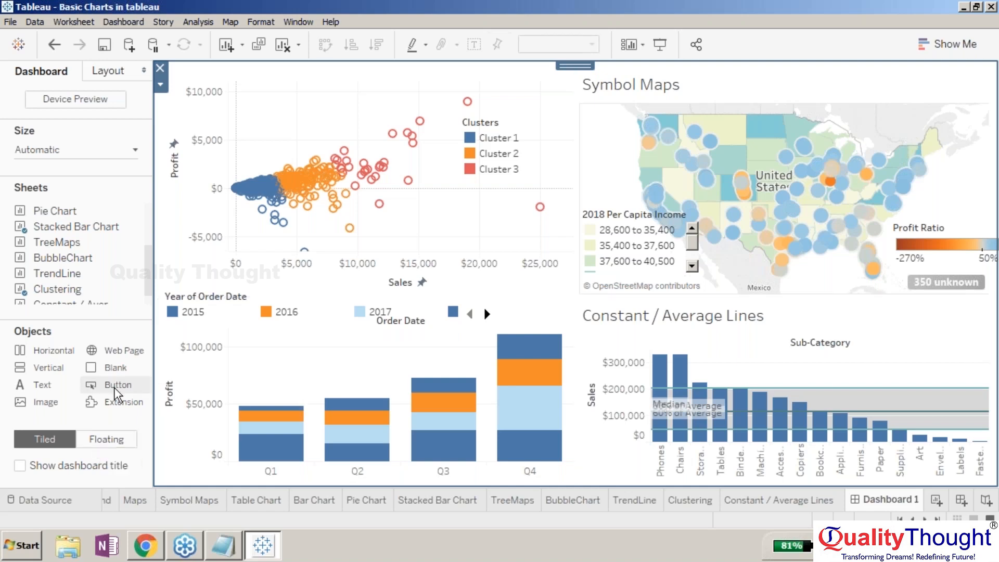
click(144, 386)
drag(112, 385, 358, 64)
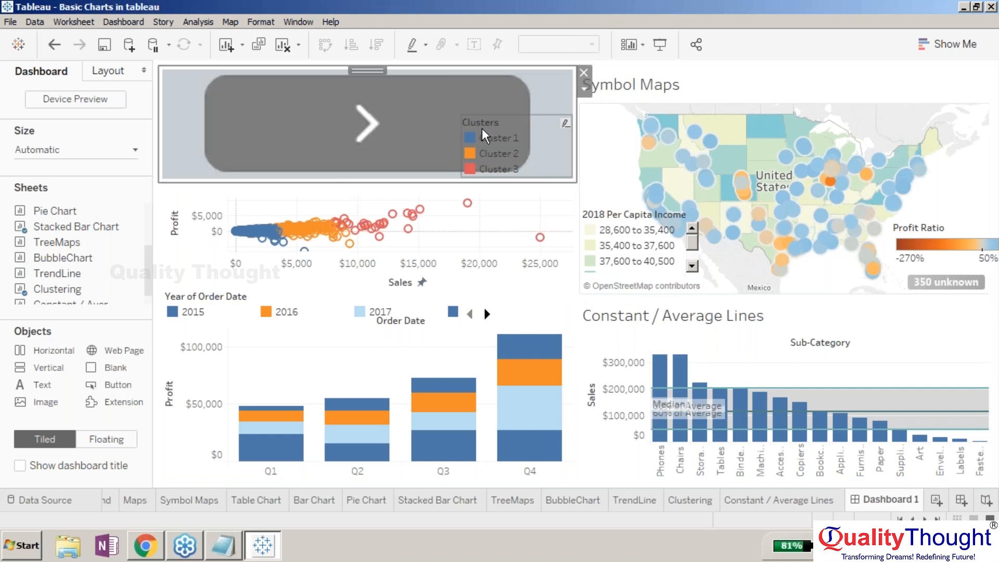
key(ctrl+z)
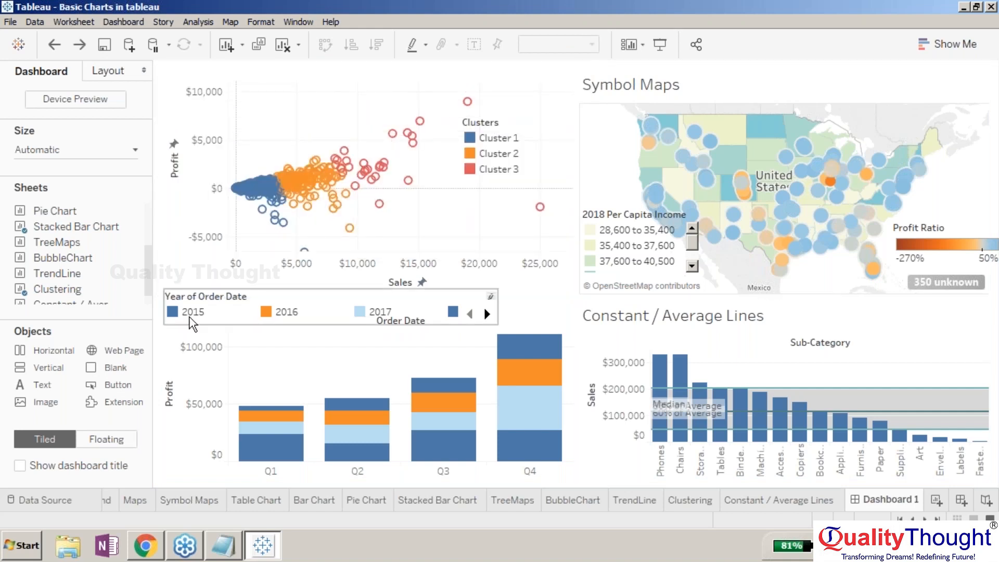
- Add a floating Button object and position it at the lower right of the scatter plot
click(106, 439)
drag(112, 385, 261, 109)
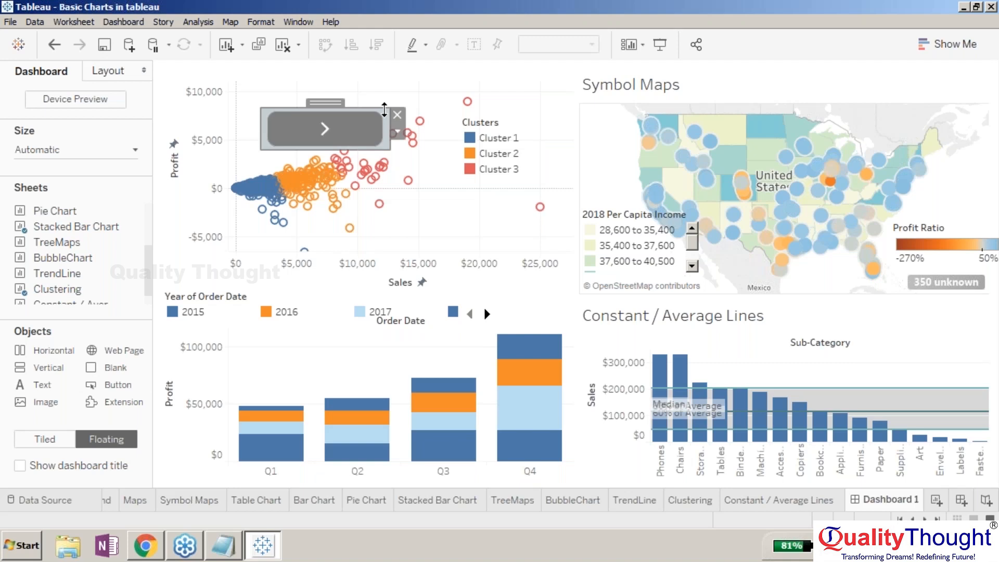
drag(363, 127, 511, 195)
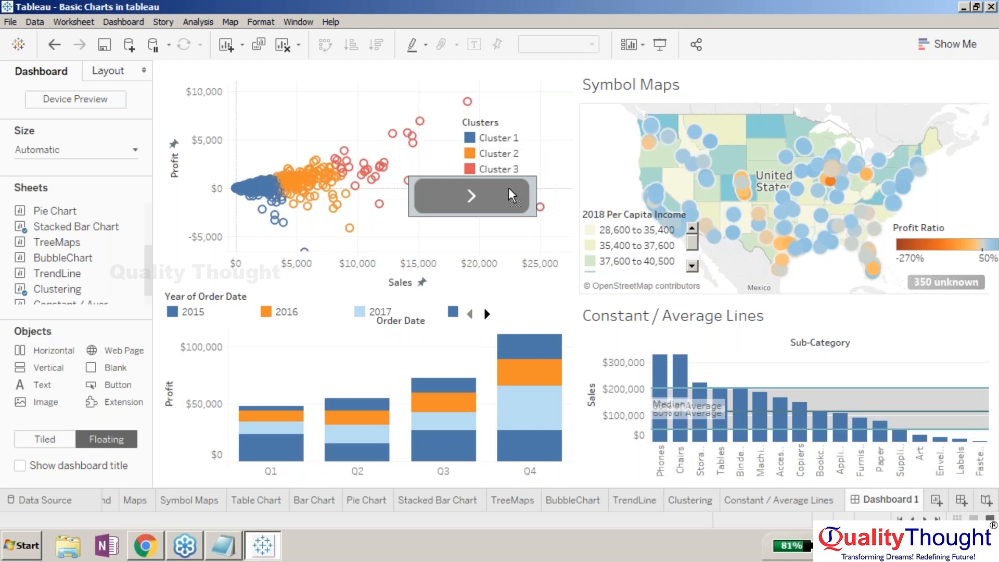
drag(512, 195, 508, 221)
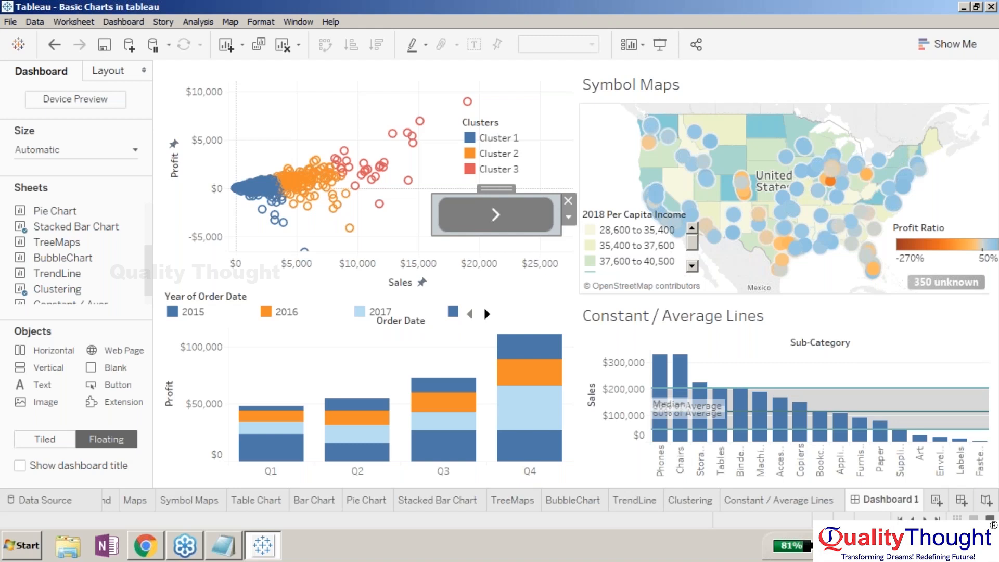
- Set the button to navigate to TrendLine with the tooltip Trendline and confirm the settings
double_click(495, 214)
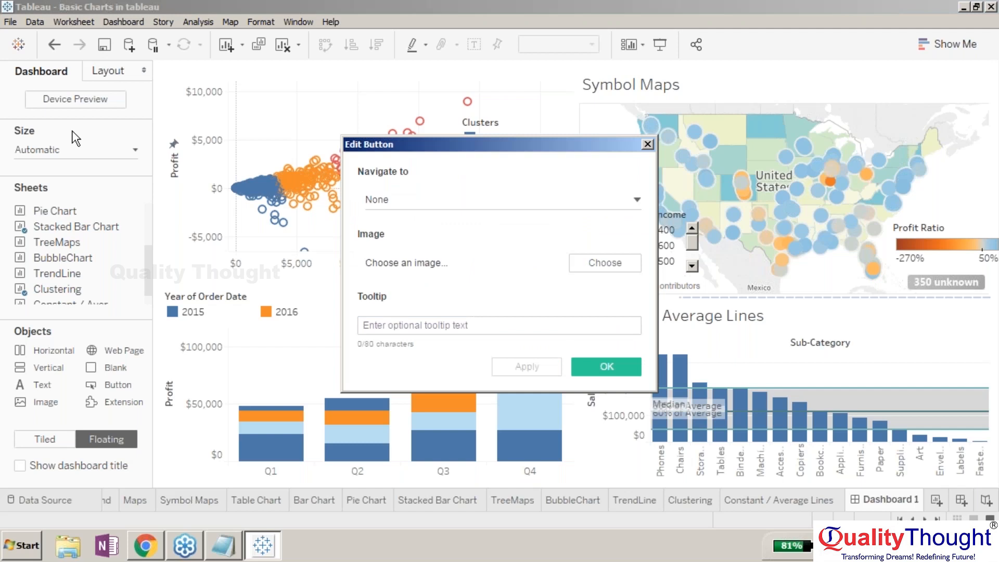
click(635, 199)
drag(629, 239, 632, 281)
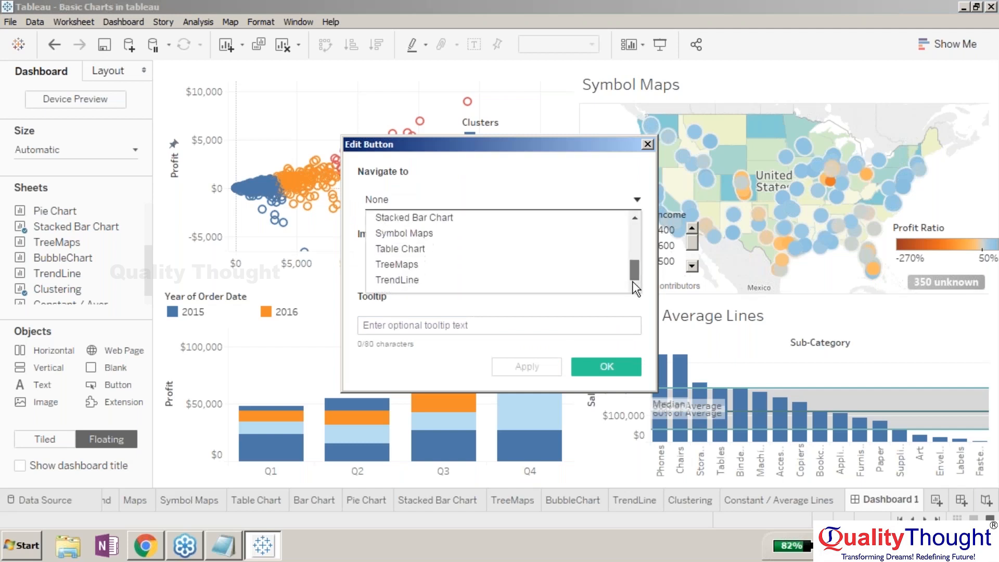
click(430, 284)
click(476, 324)
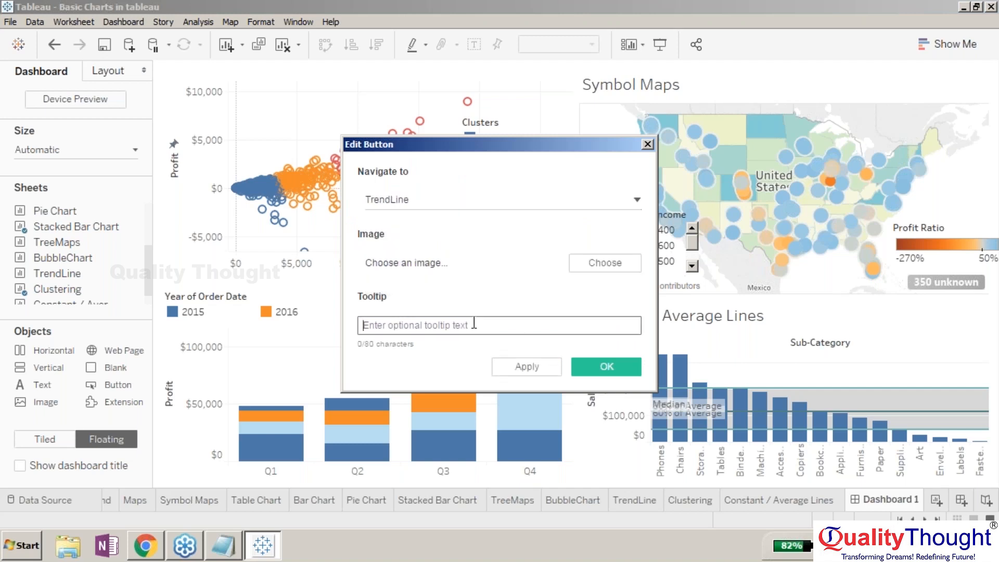
click(429, 326)
text(Trendline f)
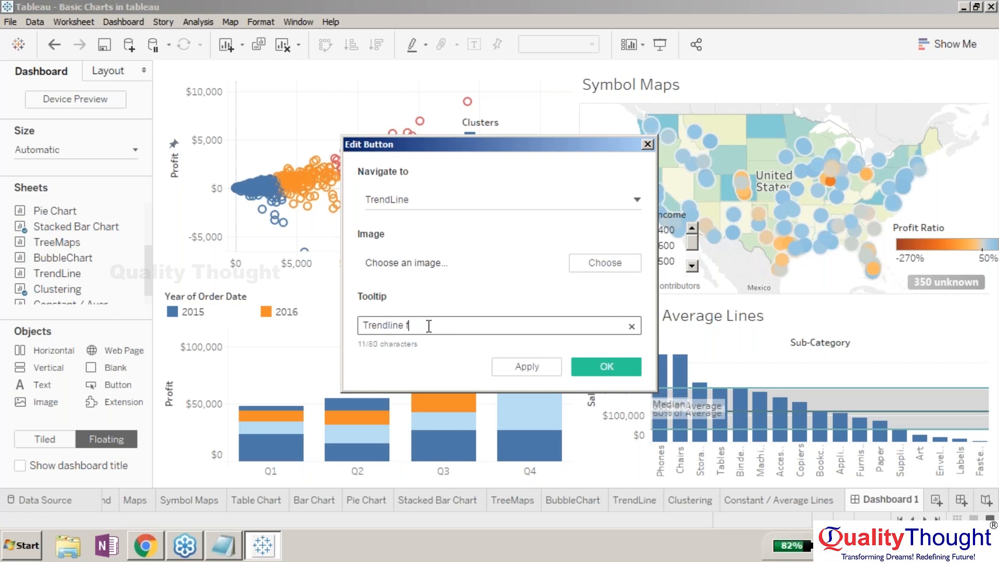
key(BackSpace)
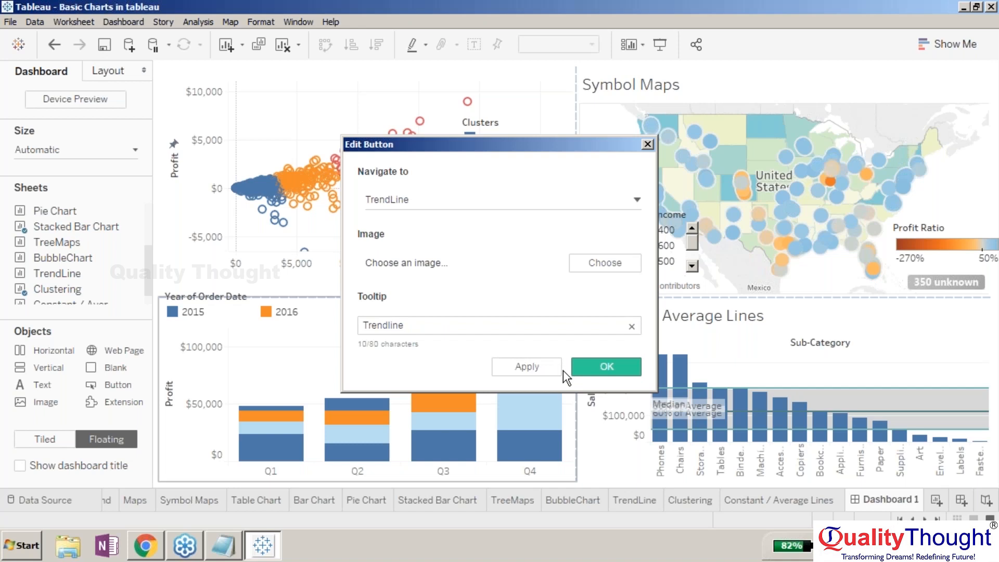
click(577, 366)
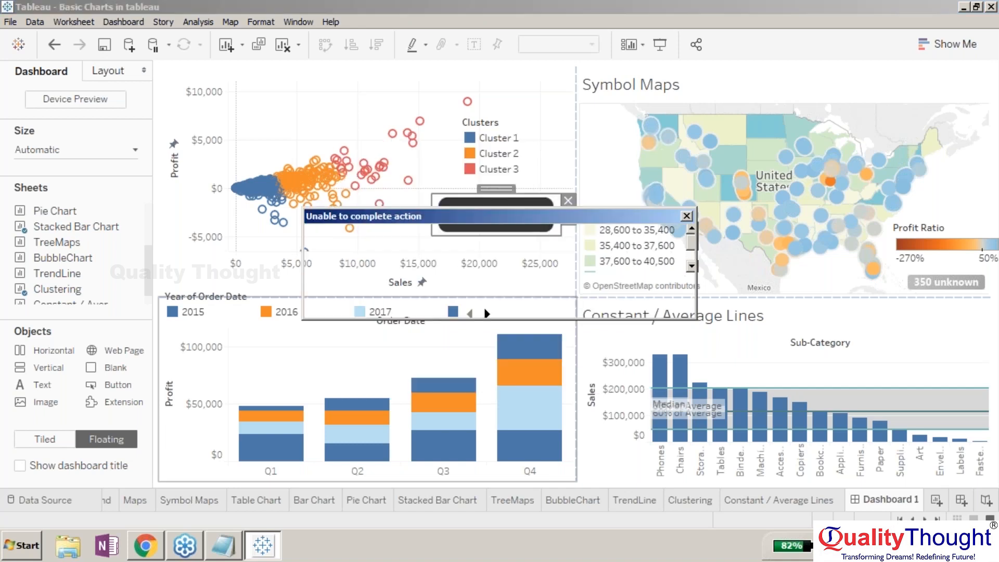
click(685, 216)
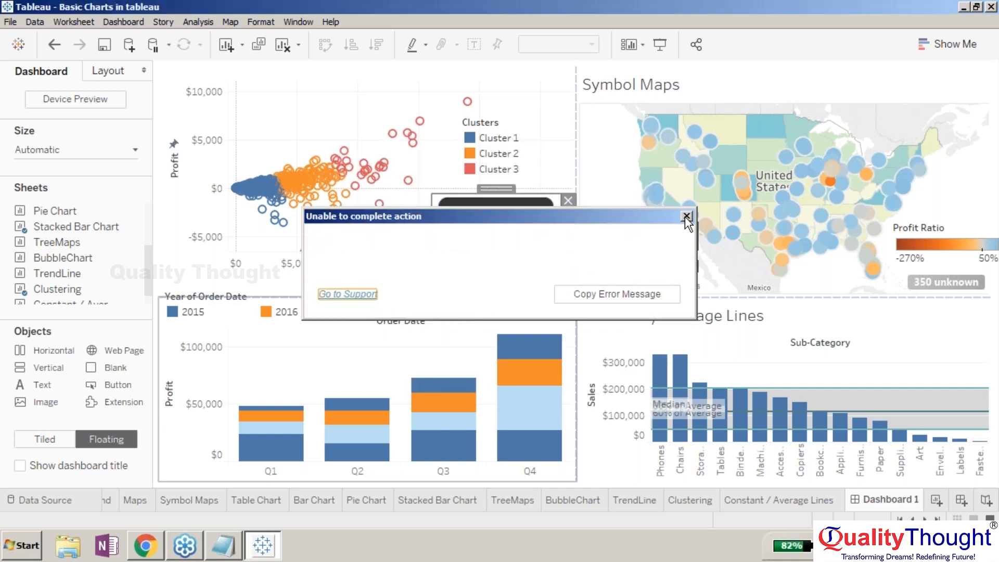
- Dismiss the error message, test the button by navigating to the TrendLine sheet, and return to Dashboard 1
click(686, 216)
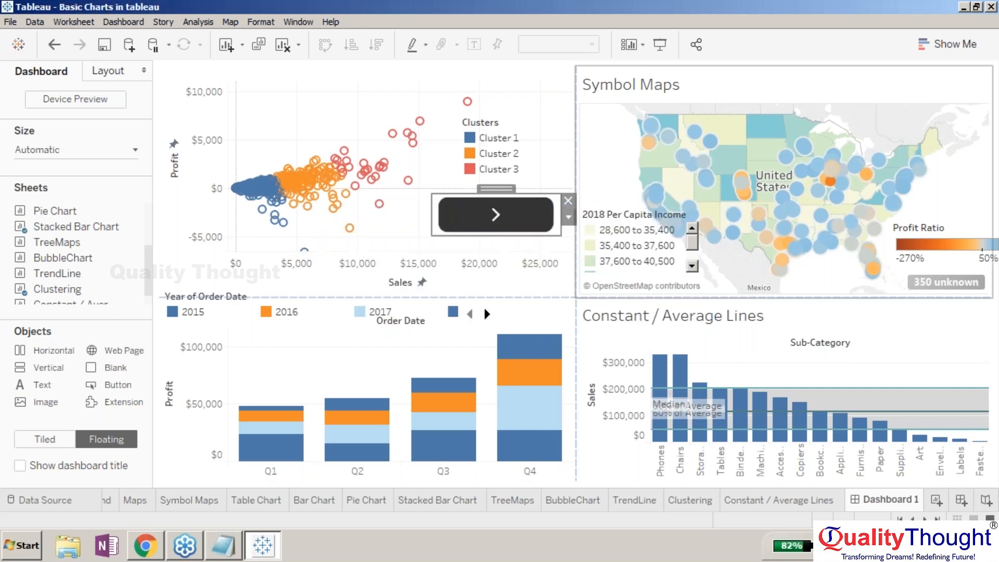
right_click(522, 228)
click(499, 213)
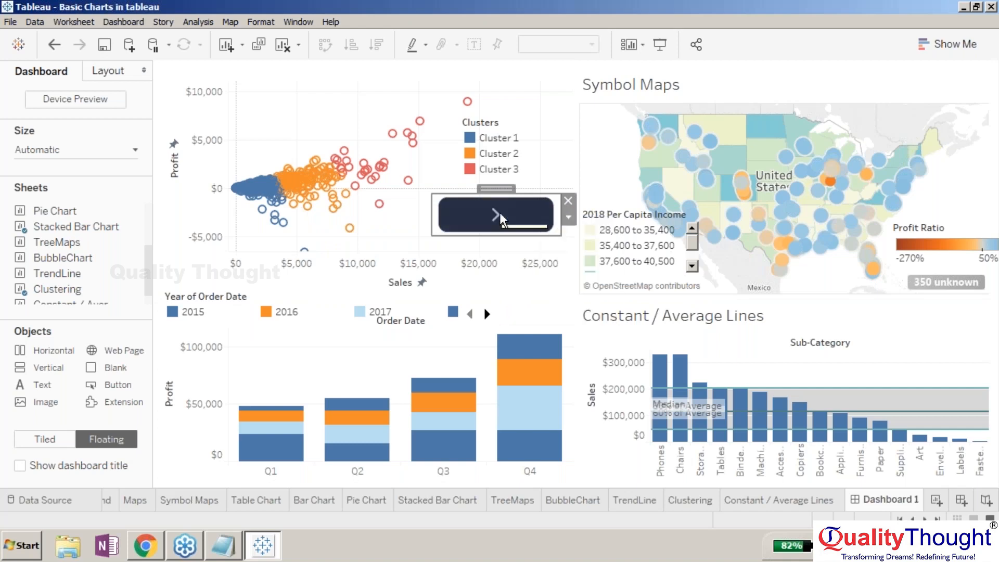
click(500, 212)
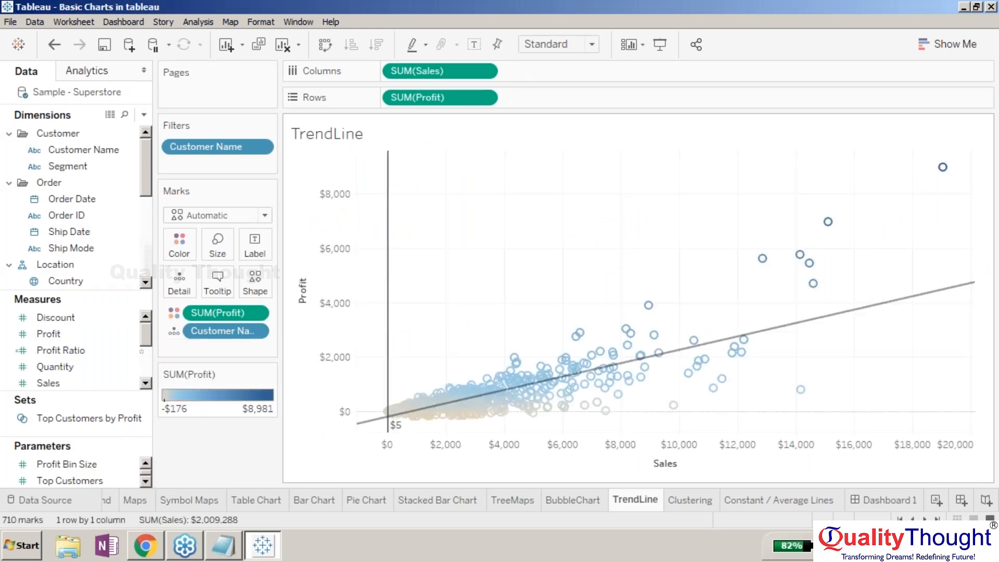
click(884, 499)
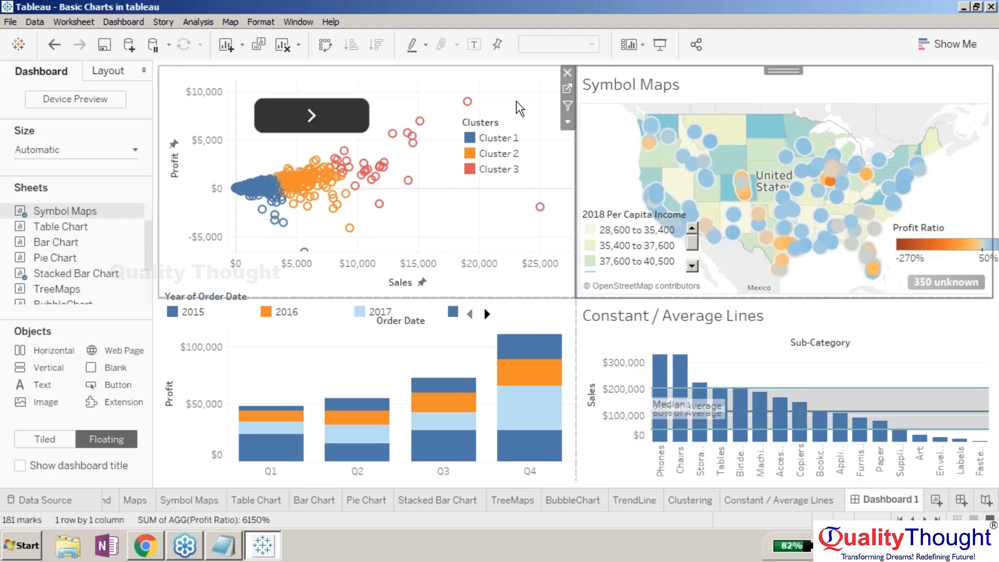
- Shrink the navigation button and move it to the lower right area of the scatter plot
click(309, 119)
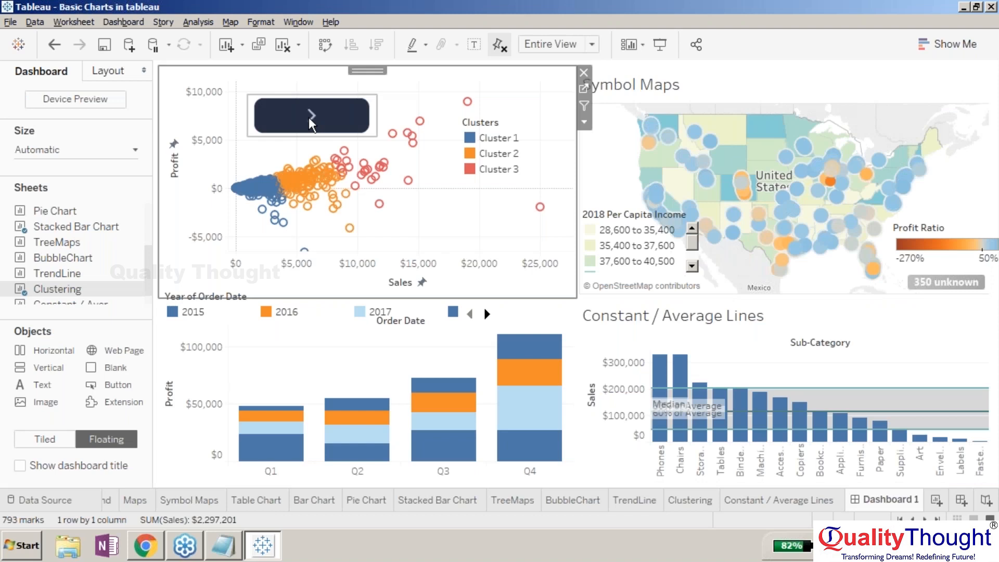
click(308, 117)
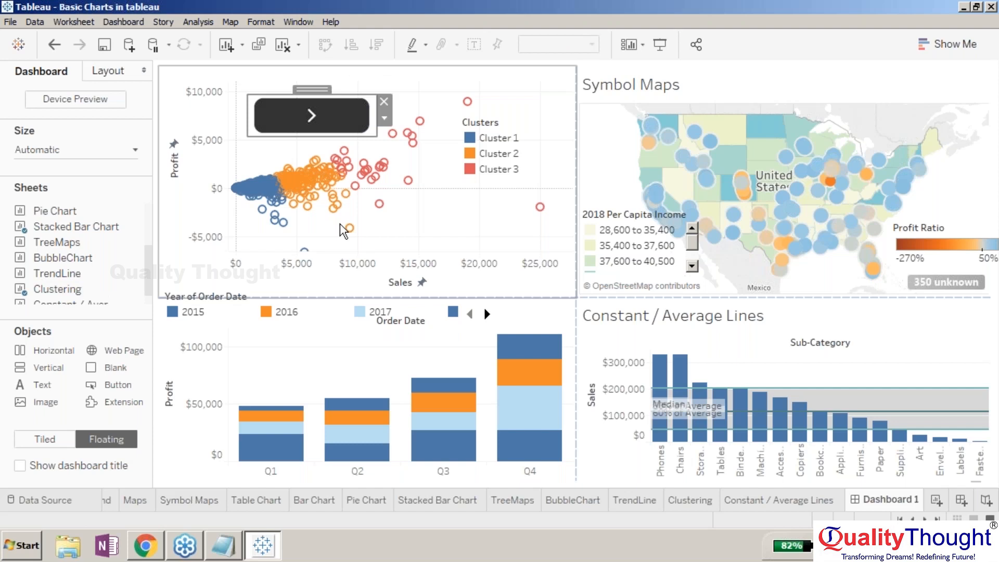
drag(377, 137, 333, 117)
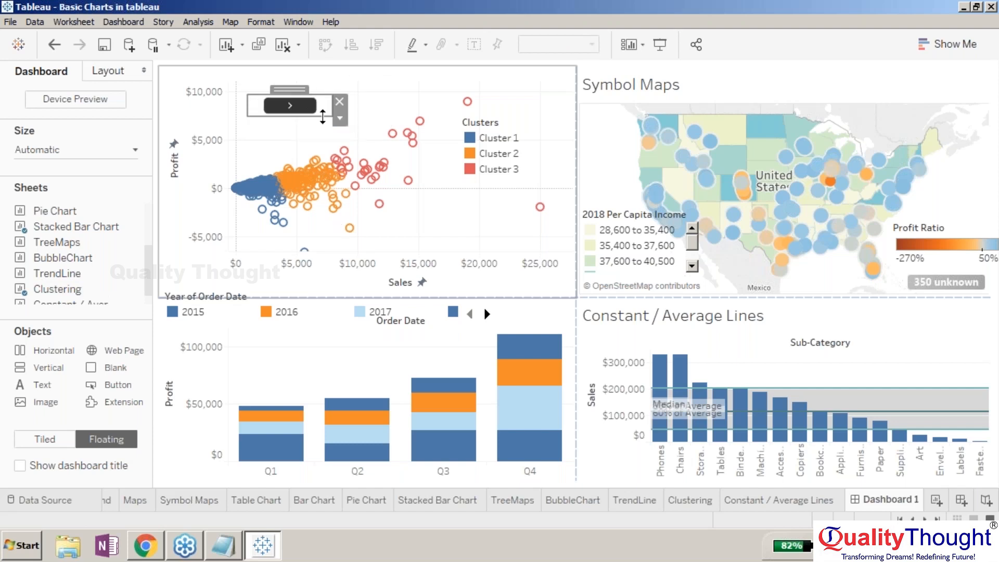
drag(288, 88, 495, 214)
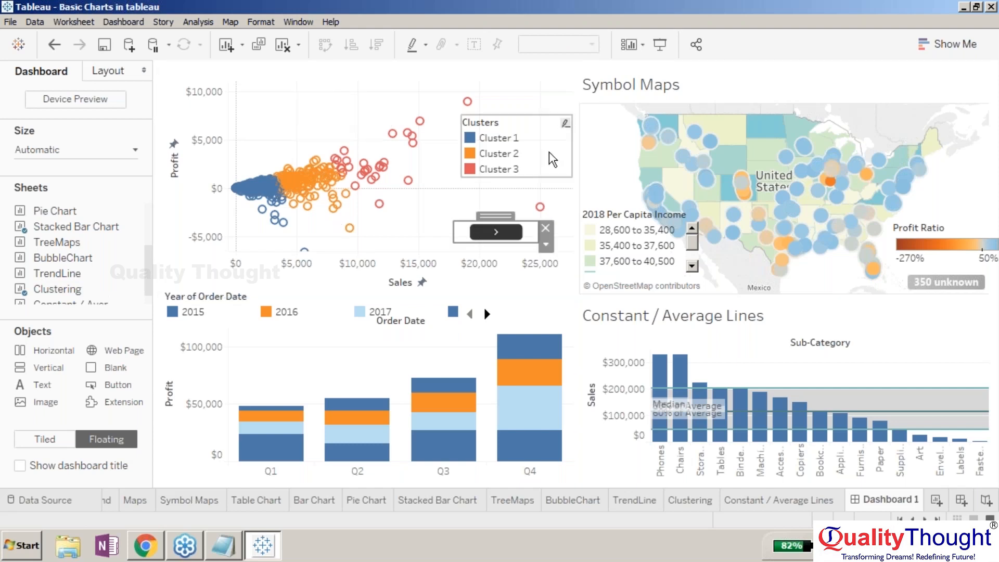
click(548, 151)
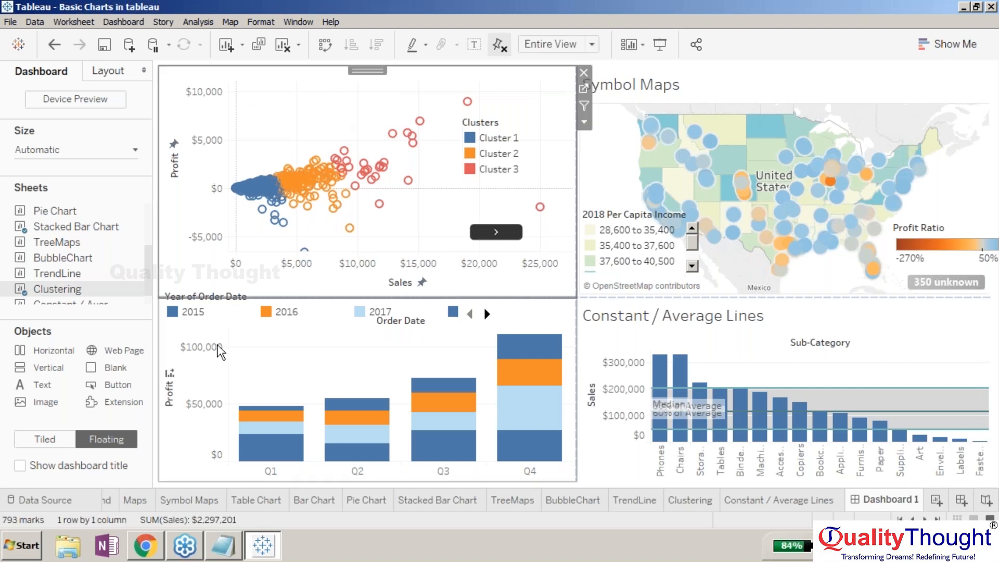
- Set the button's image to Lighthouse.jpg from Sample Pictures, then undo the image change
right_click(481, 232)
click(515, 246)
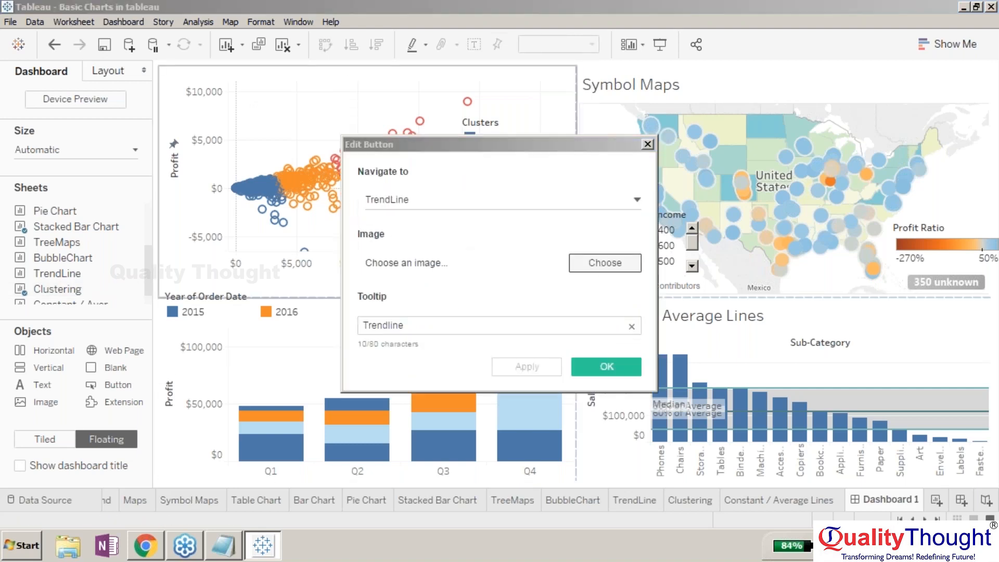
click(605, 262)
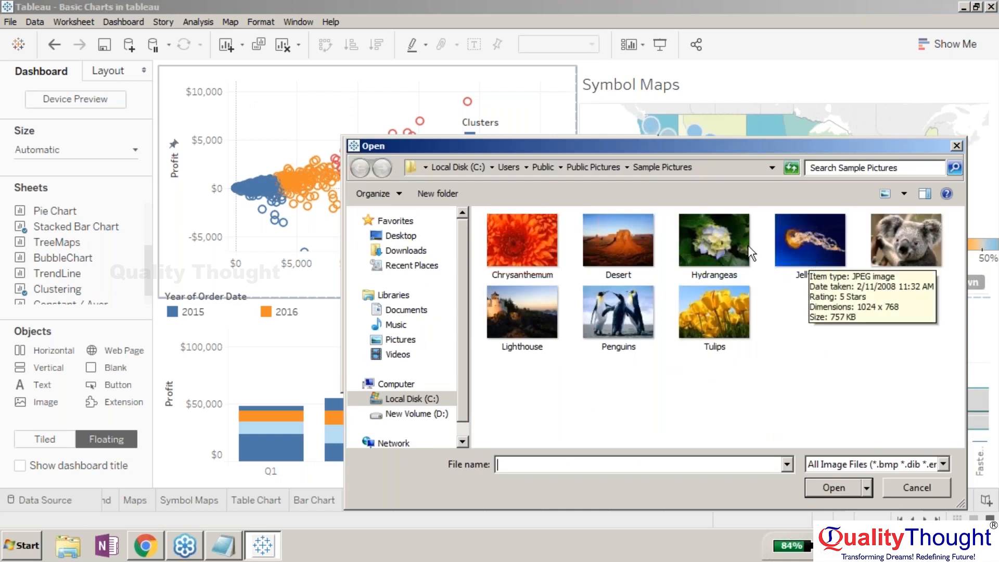
click(514, 310)
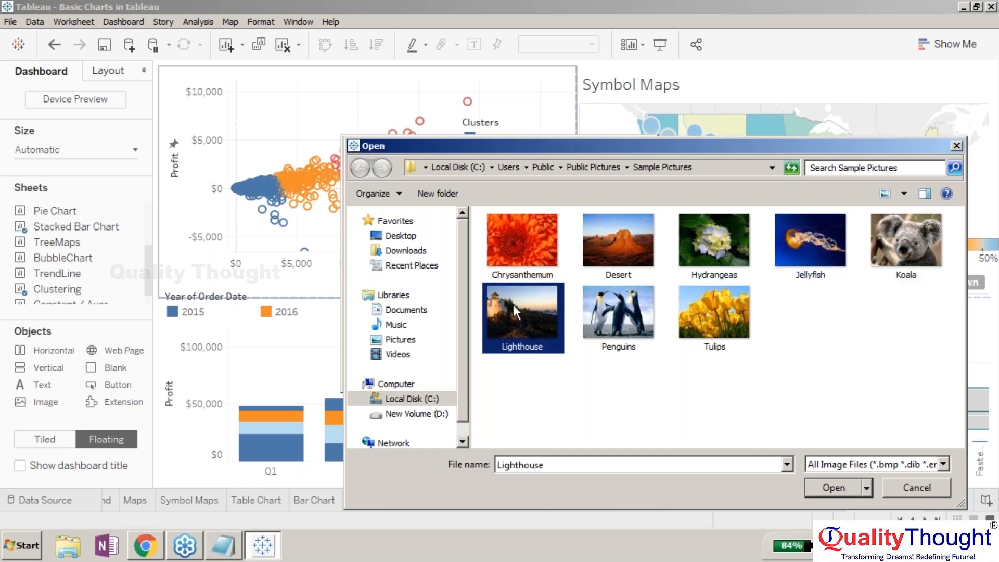
double_click(513, 304)
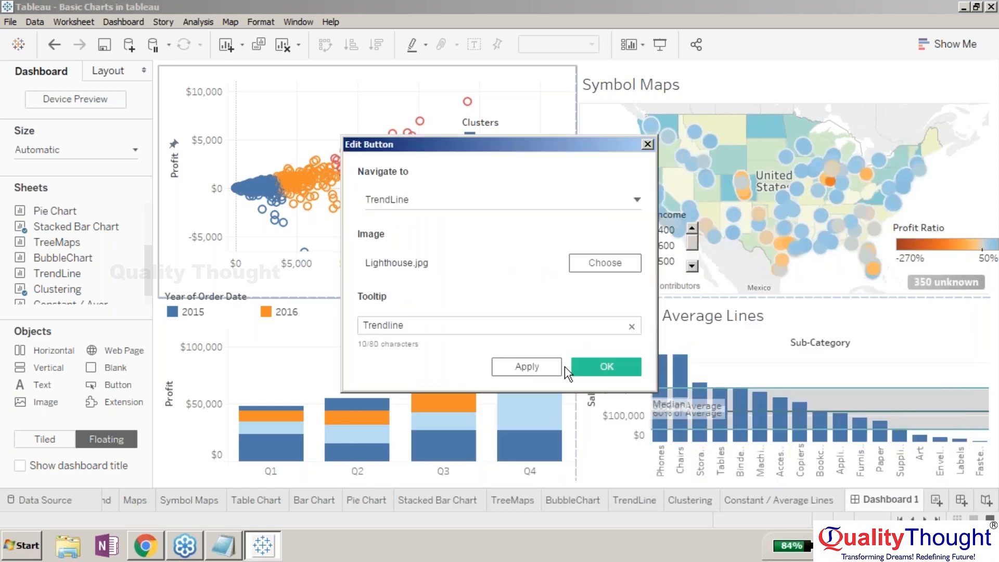
click(573, 366)
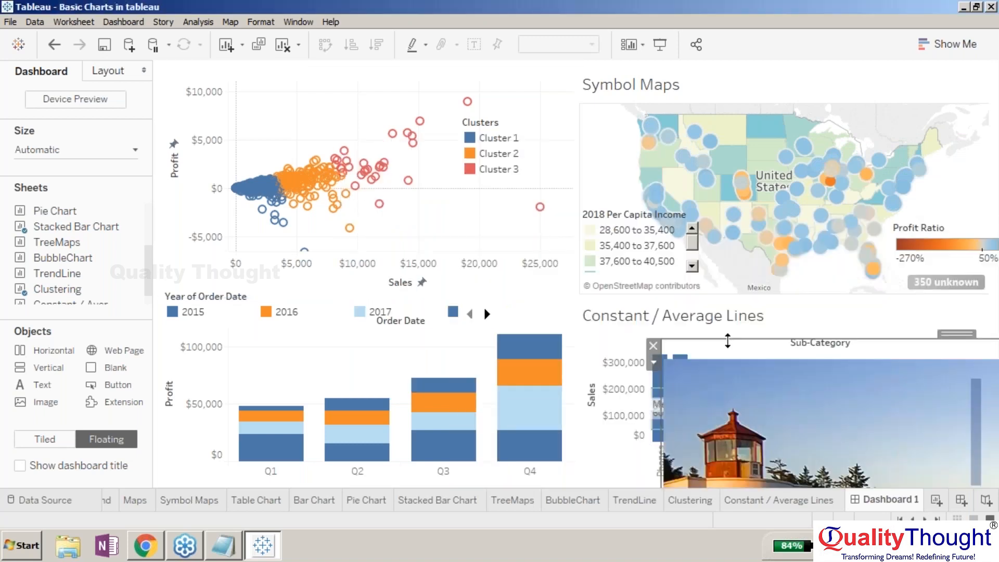
key(ctrl+z)
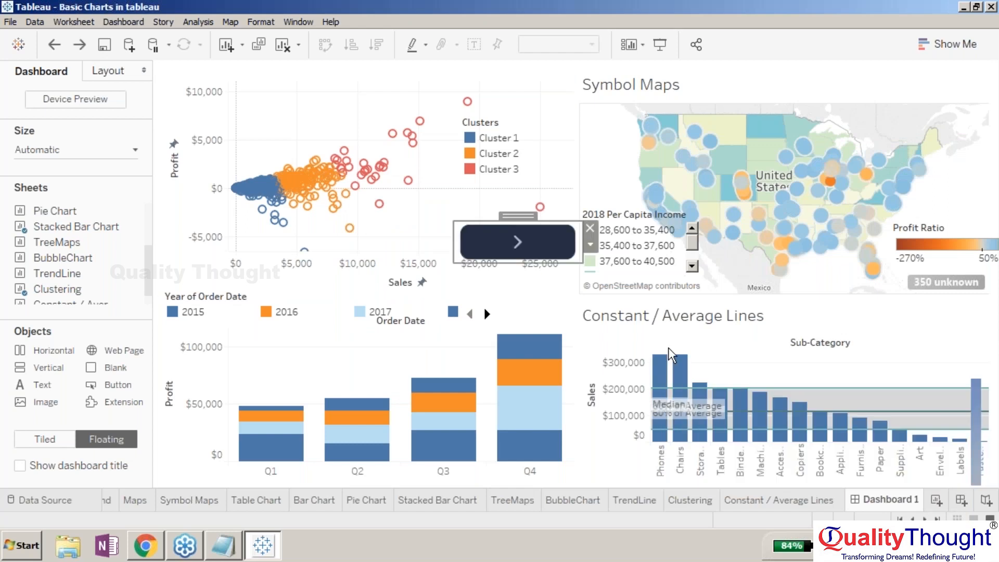
key(ctrl+z)
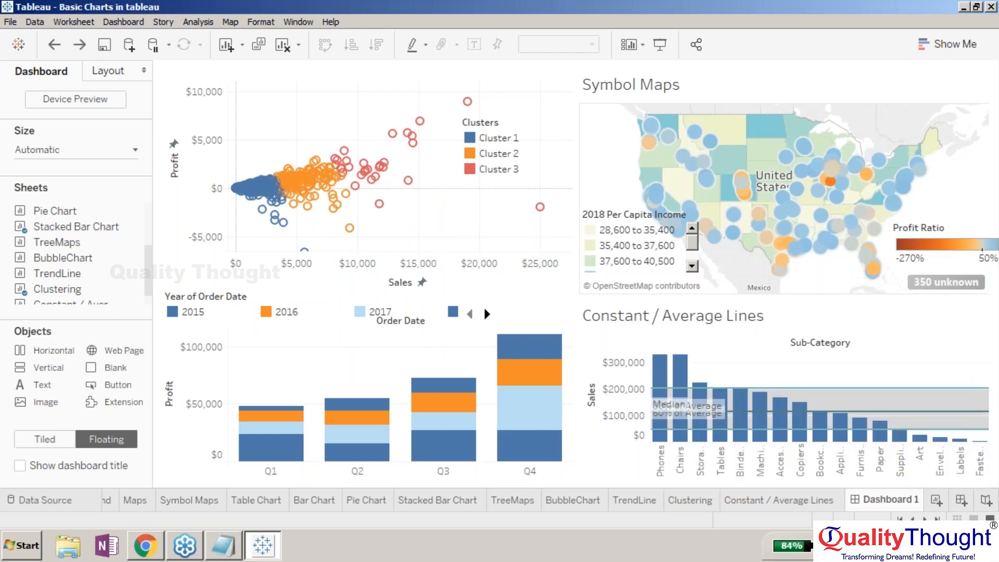
- Add a floating Text object on the scatter plot reading "Hi !! This is Scatter Plot"
click(537, 142)
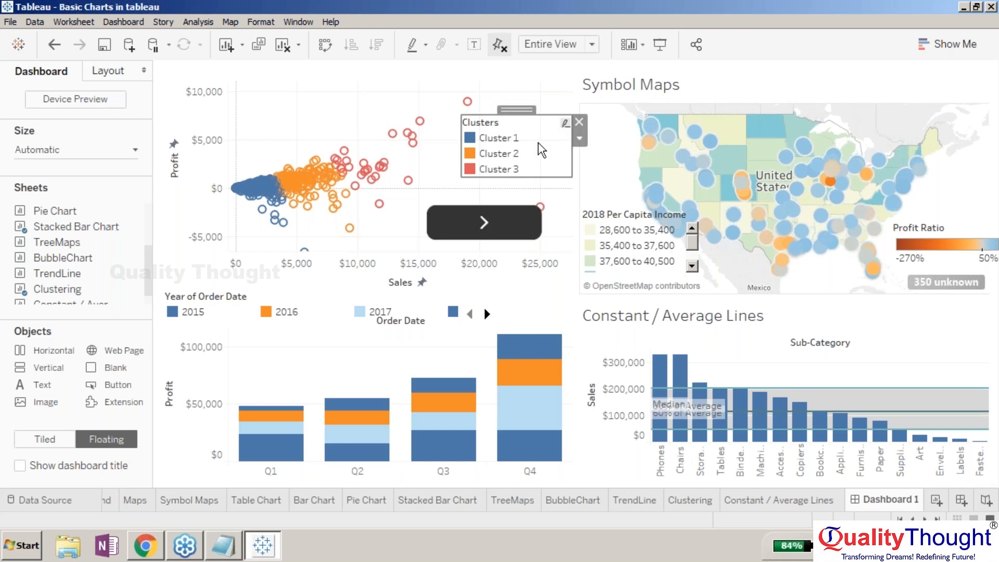
drag(526, 229, 510, 238)
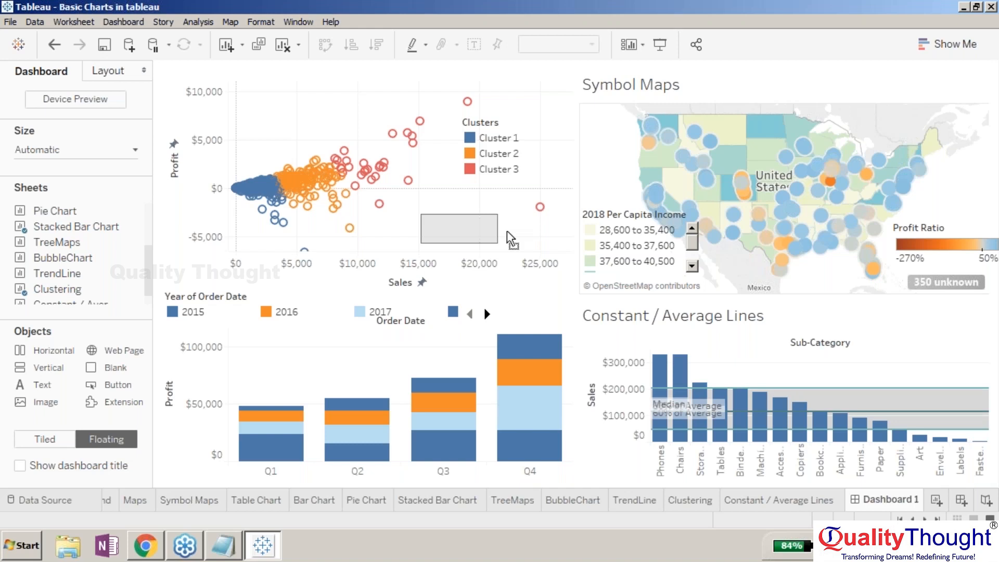
drag(507, 231, 507, 232)
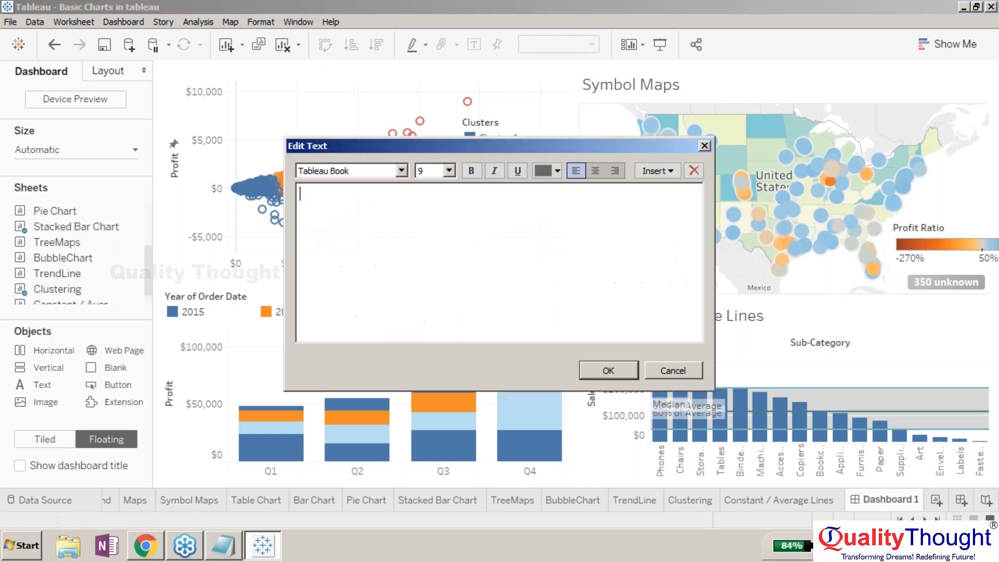
text(Hi !! This is Scatter Plot)
click(590, 371)
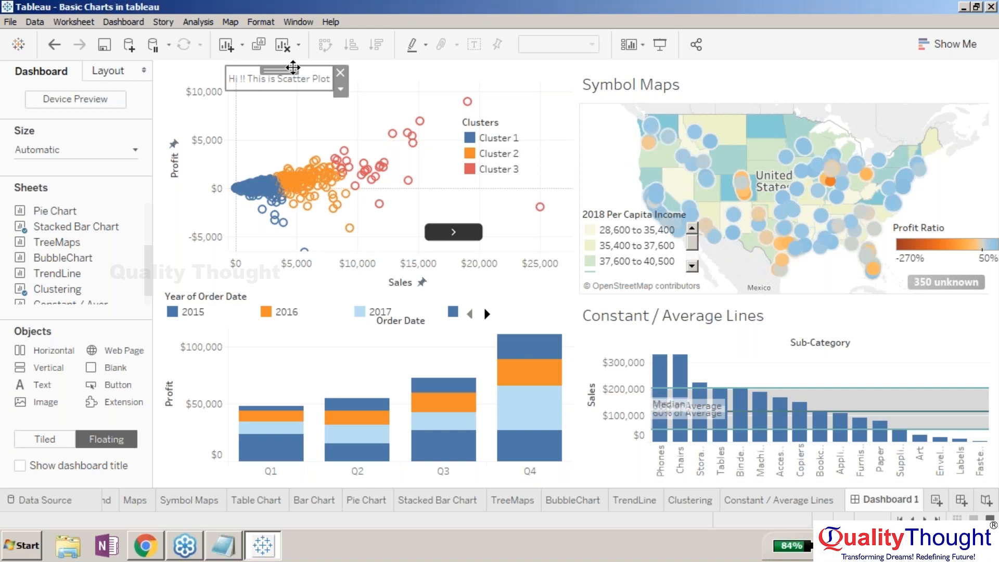
- Move the text object to the top of the scatter plot and set its wrap on, top-aligned, horizontal and centred
drag(293, 68, 334, 89)
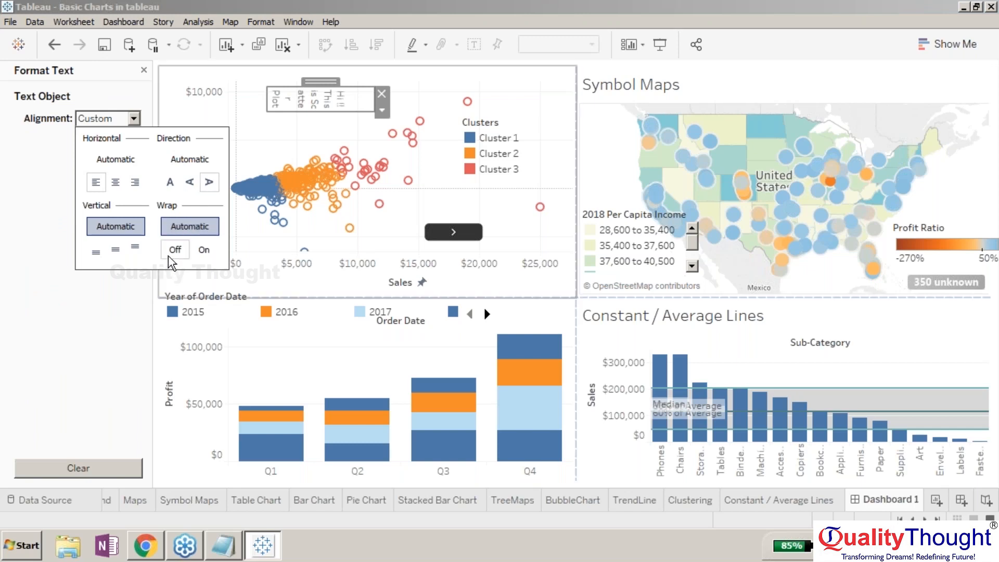
click(175, 250)
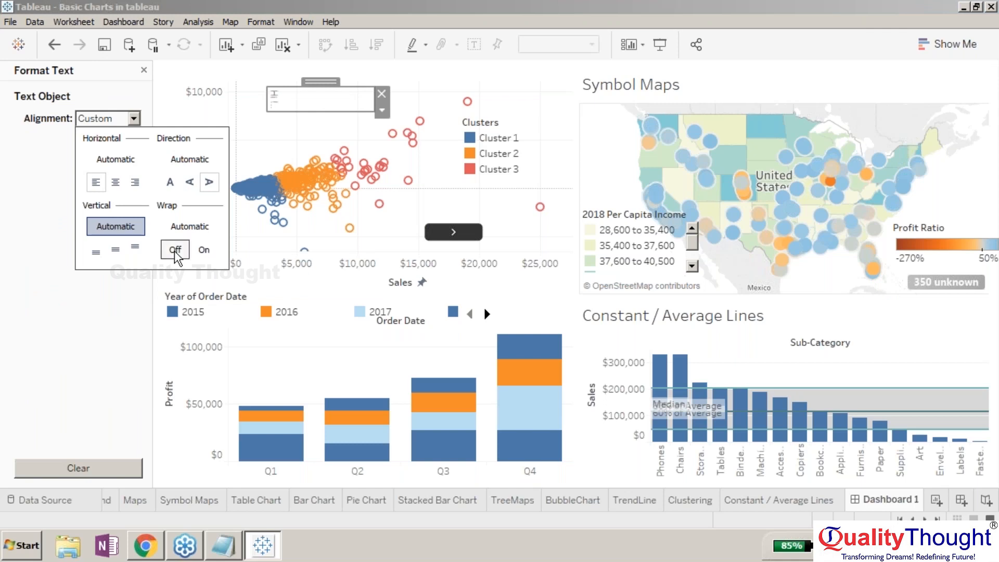
click(195, 251)
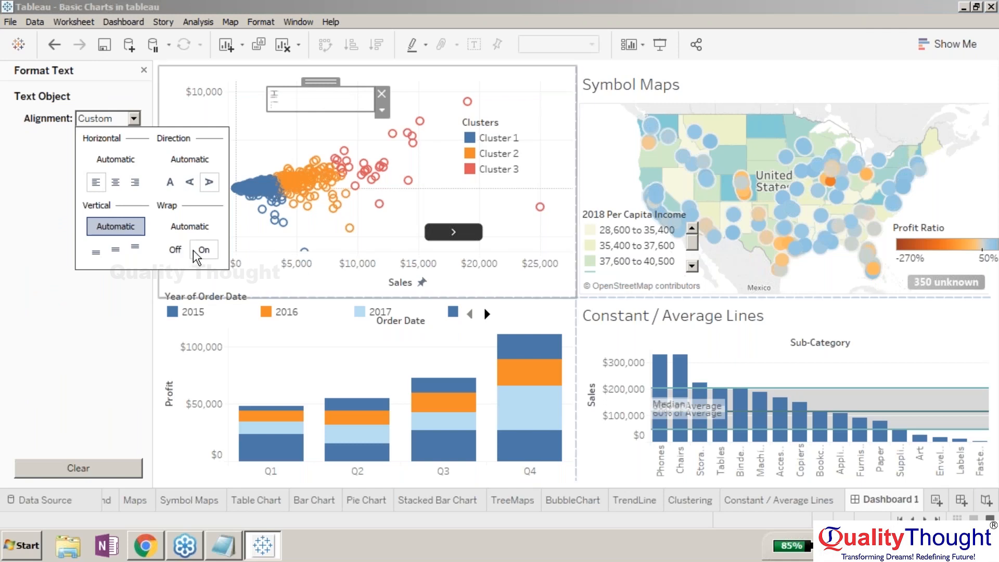
click(135, 247)
click(191, 182)
click(175, 182)
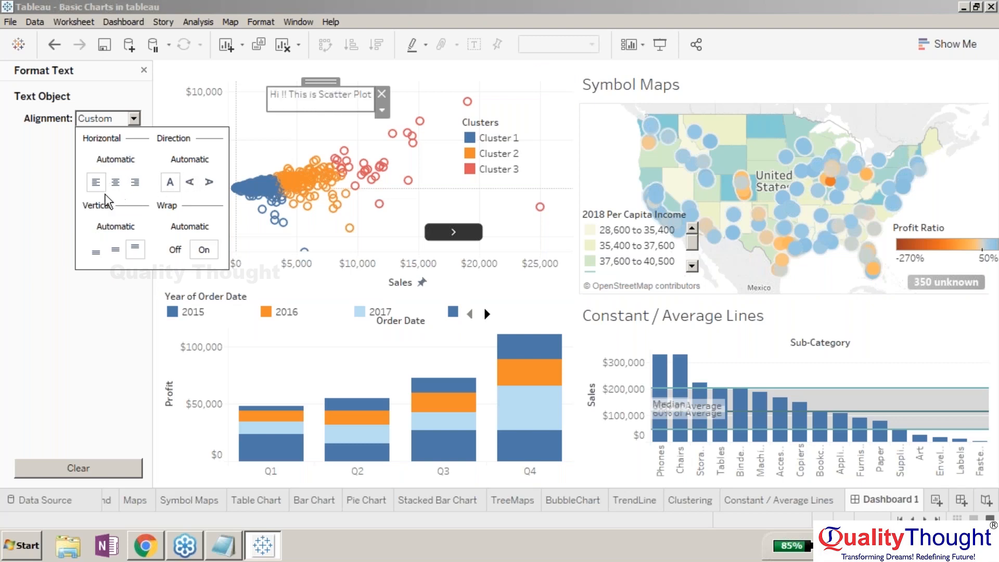
click(115, 182)
click(161, 142)
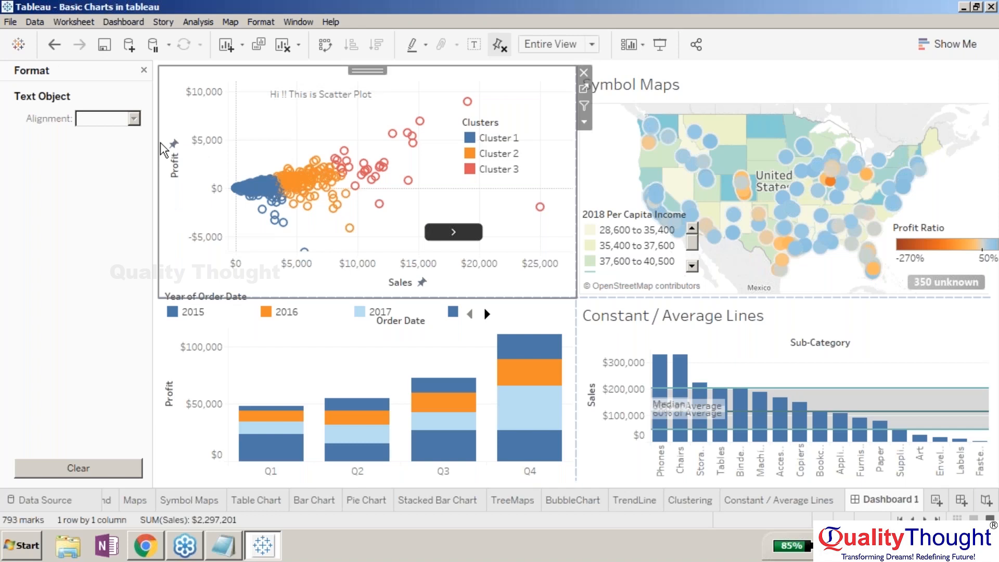
click(144, 71)
drag(112, 350, 342, 140)
click(619, 283)
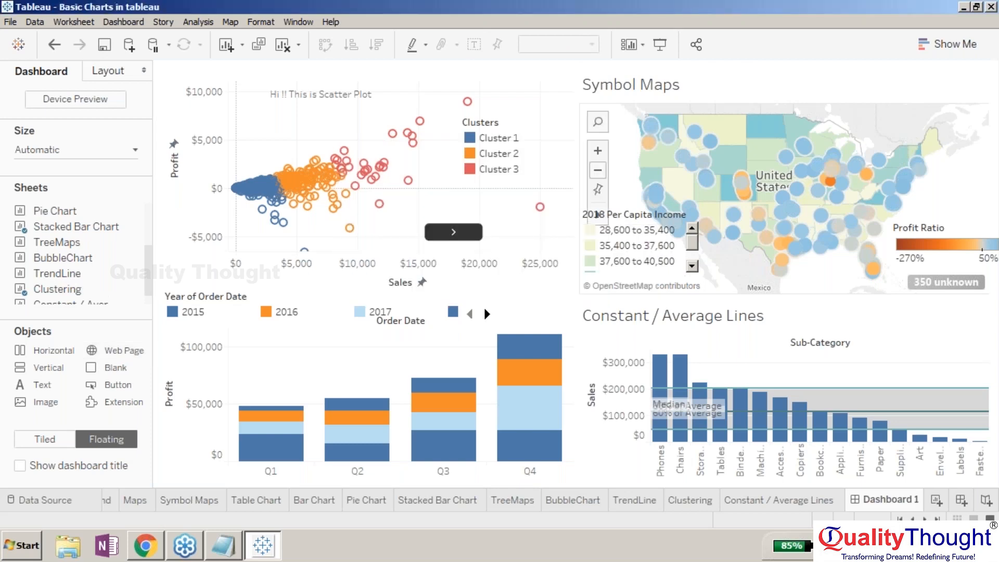
click(597, 214)
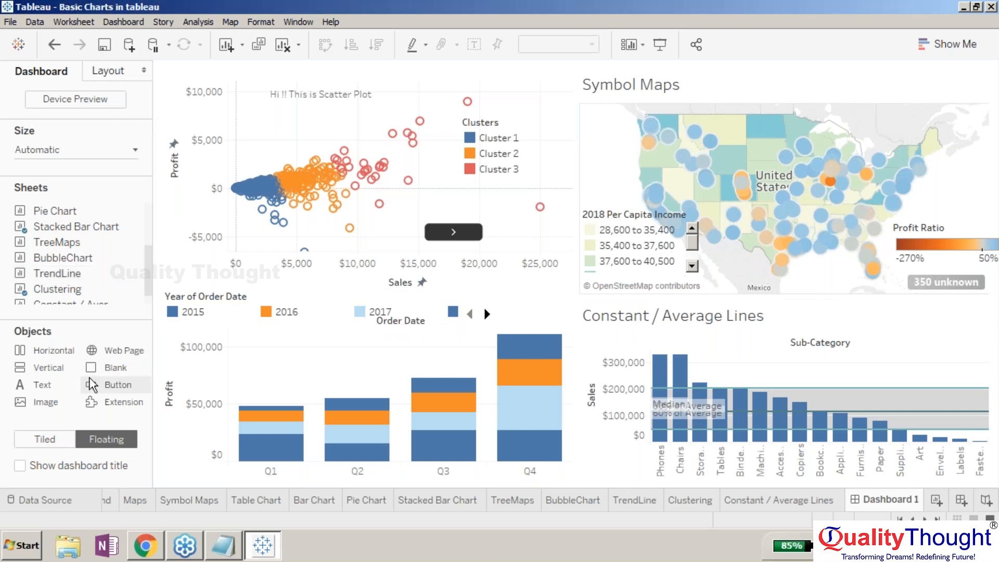
- Add an Extension object, open the Extension Gallery in the browser to browse available extensions, then cancel the extension dialog
double_click(116, 402)
click(473, 319)
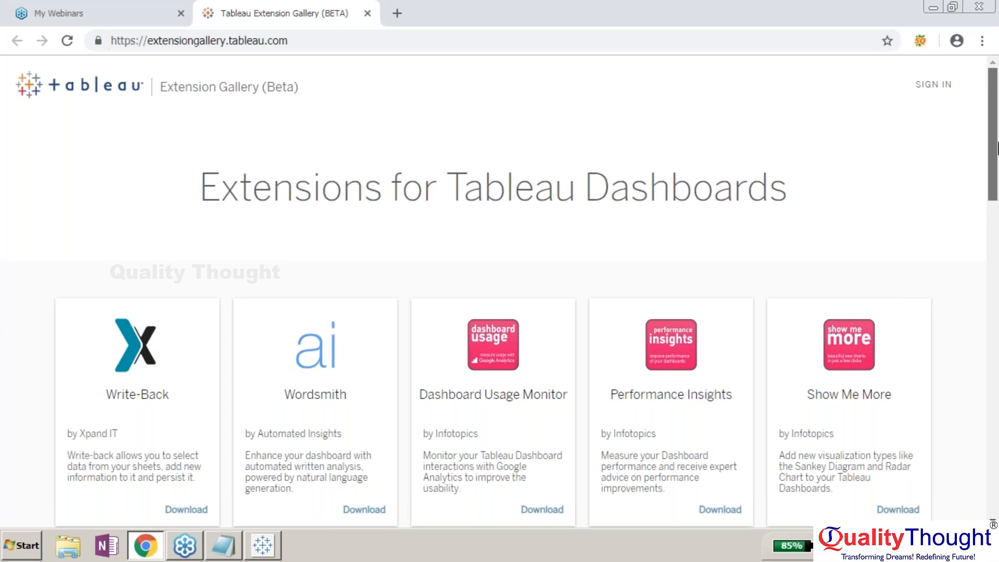
drag(997, 142, 998, 145)
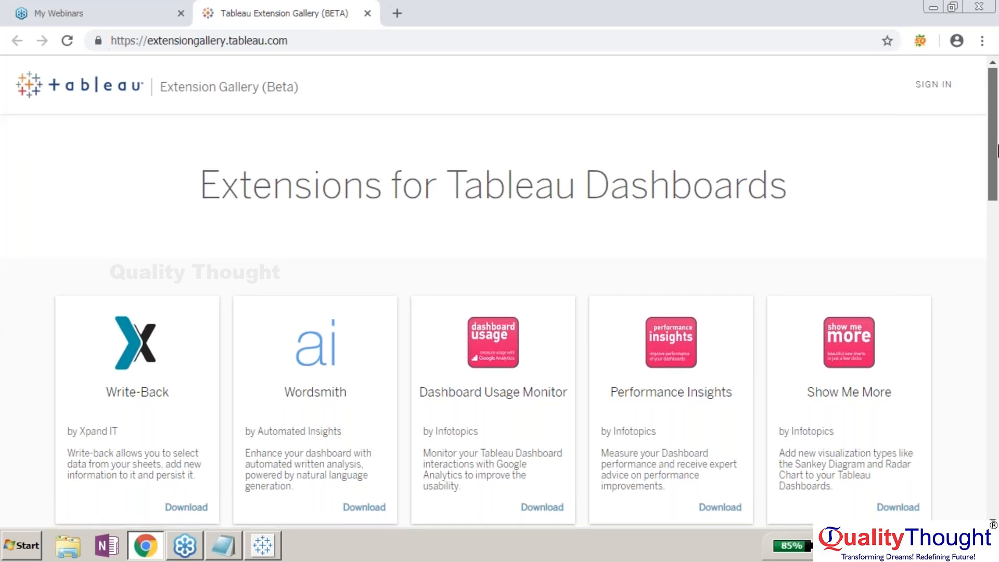
drag(997, 151, 996, 182)
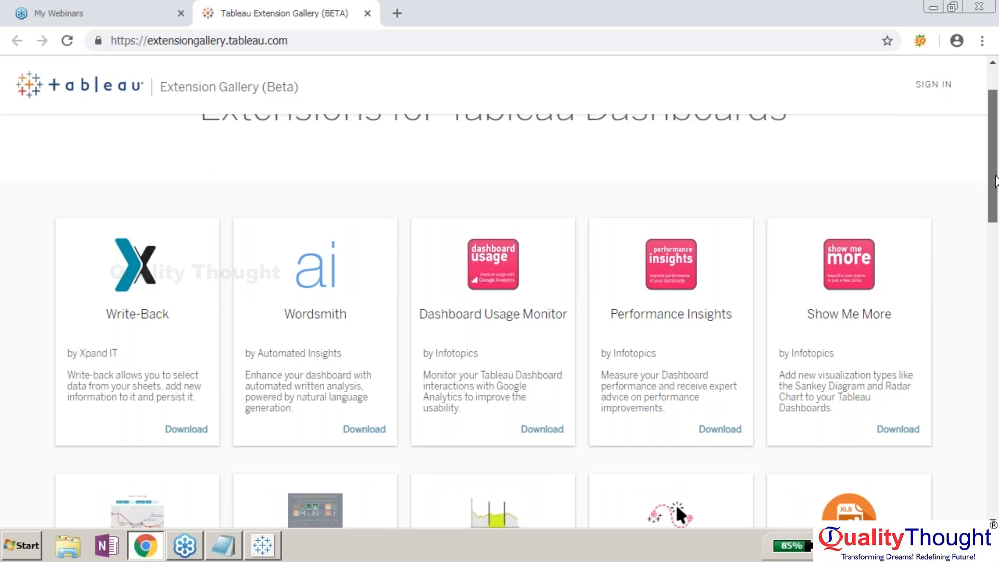
scroll(493, 457, down, 2)
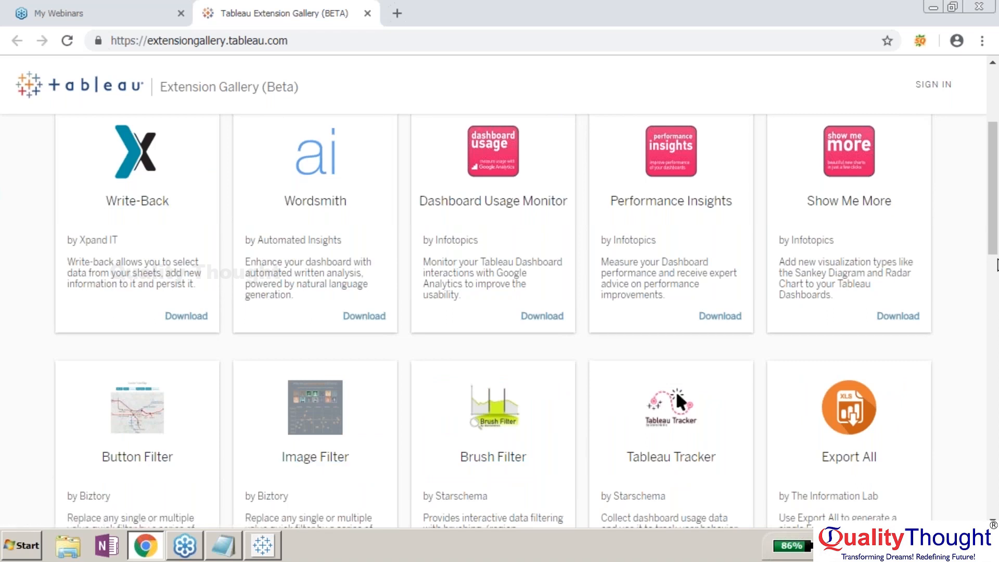
scroll(997, 259, down, 1)
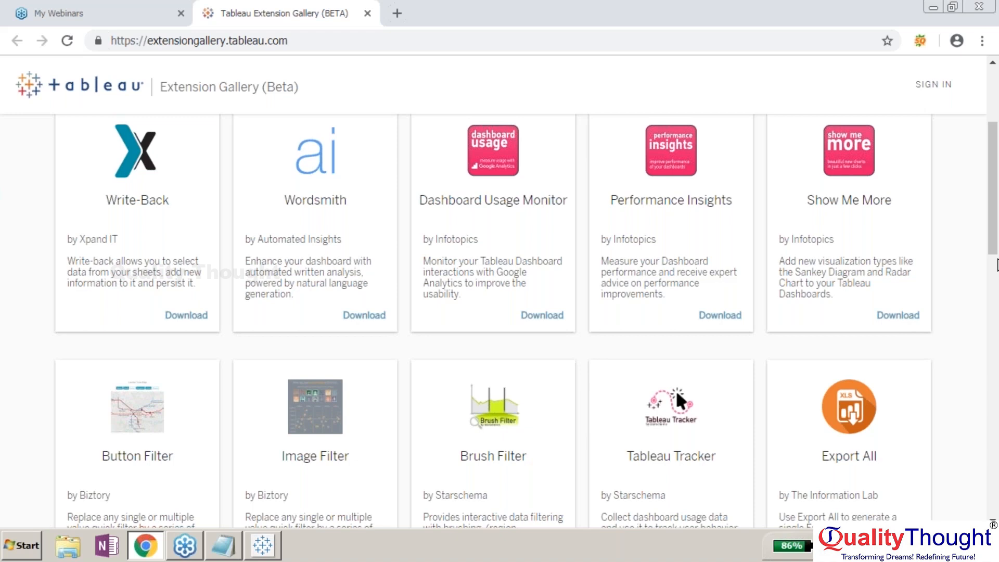
scroll(997, 264, down, 8)
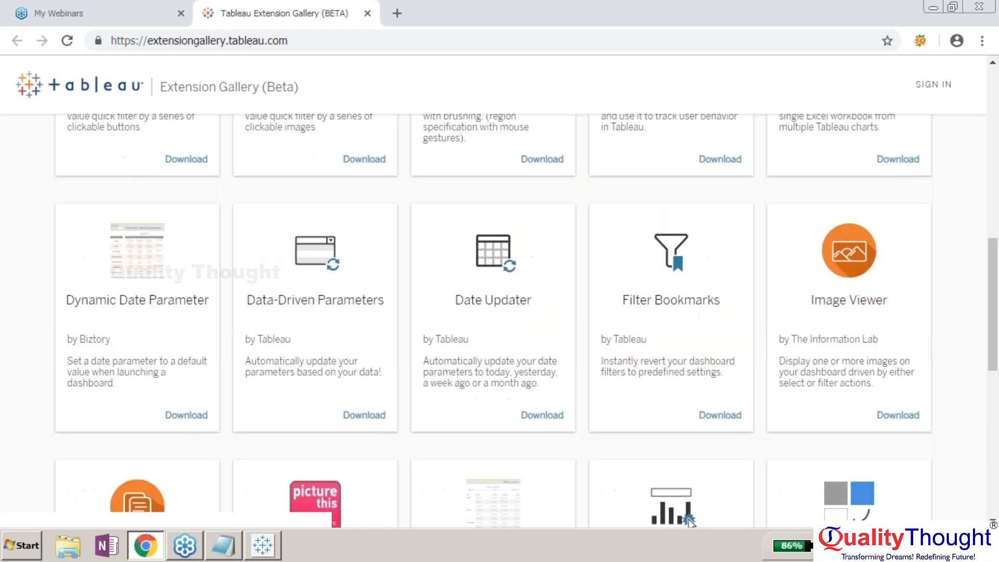
click(148, 546)
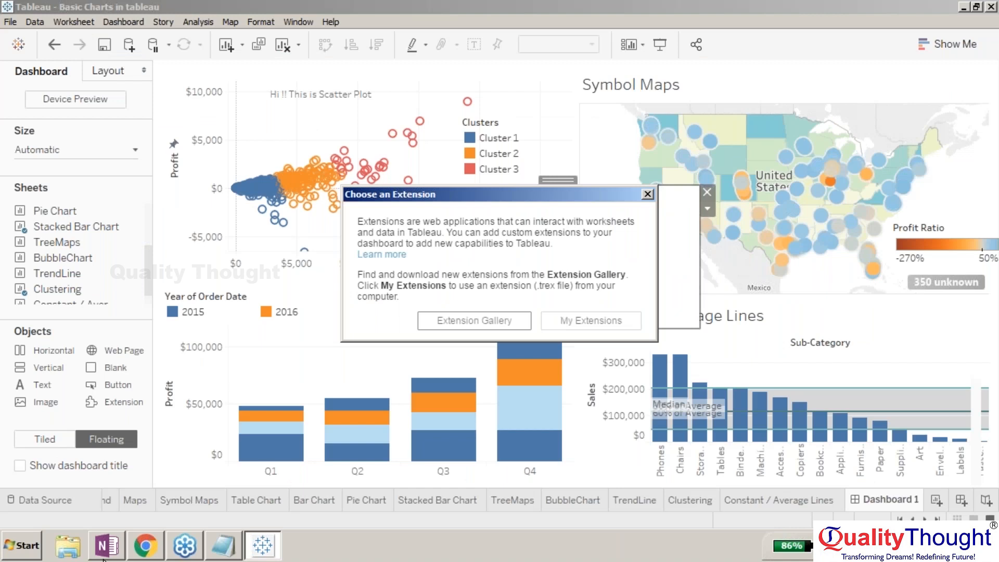
key(Escape)
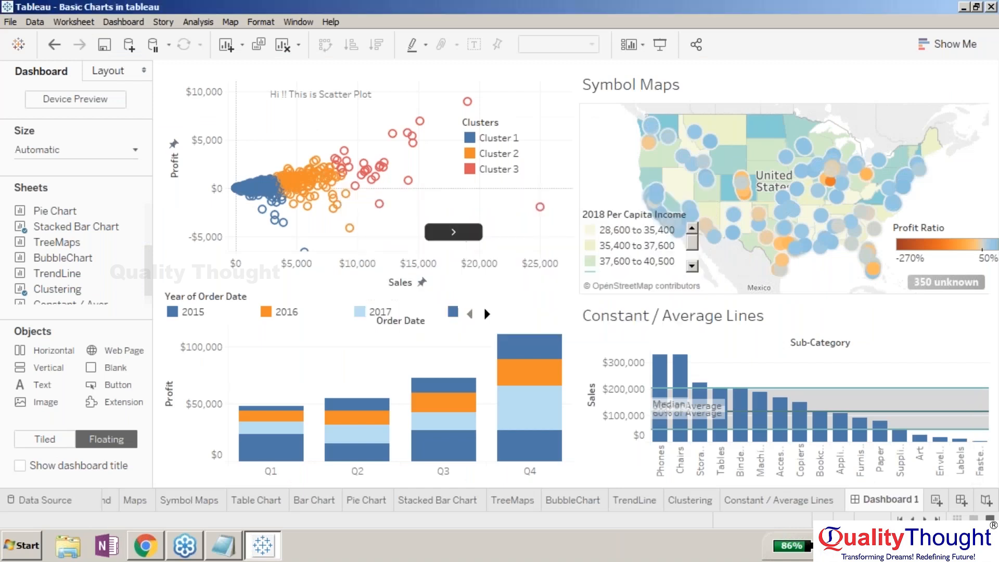
- Insert a floating image of Koala from Sample Pictures over the scatter plot, shrink it, then remove it
drag(46, 402, 416, 198)
click(538, 115)
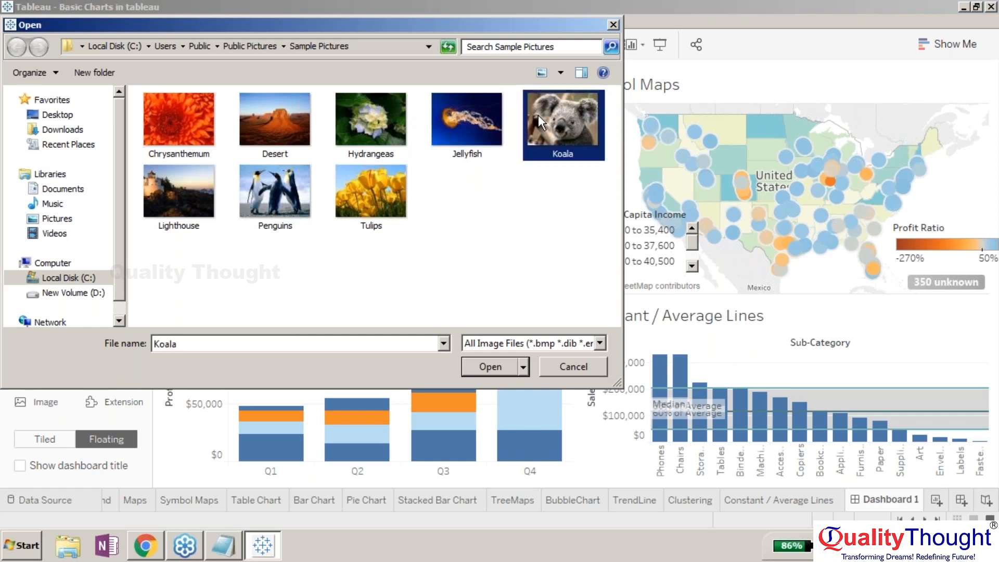
double_click(538, 115)
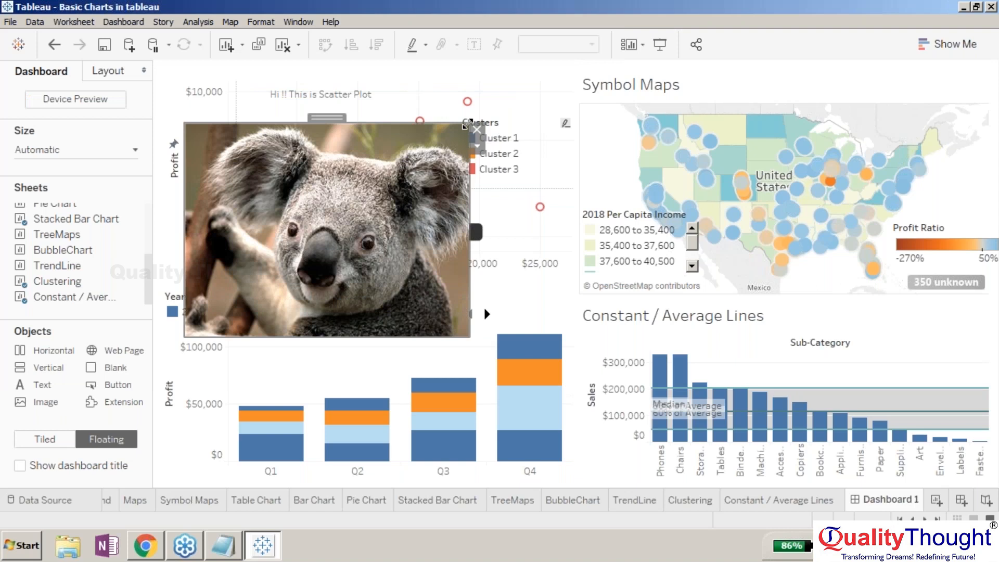
drag(467, 124, 322, 219)
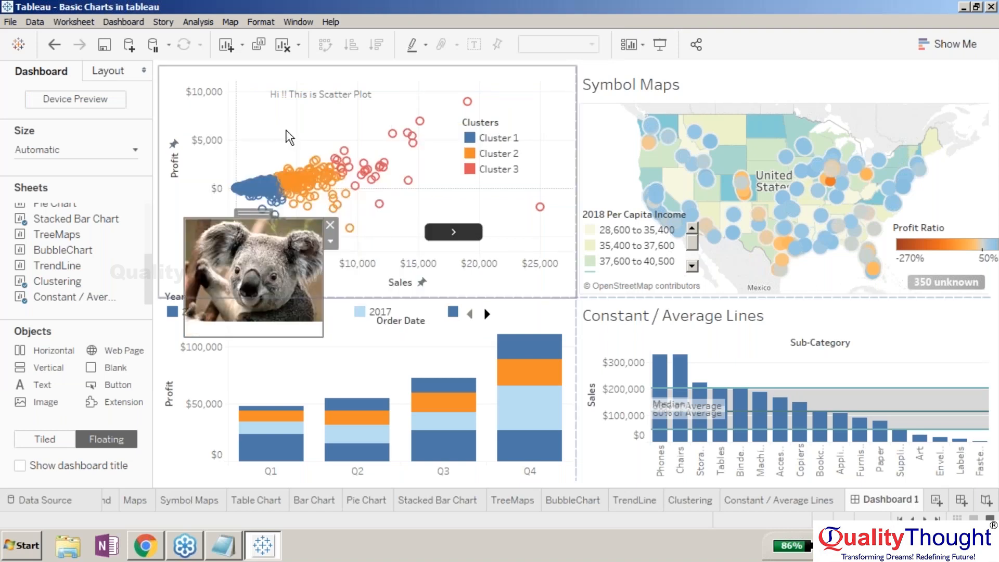
click(382, 233)
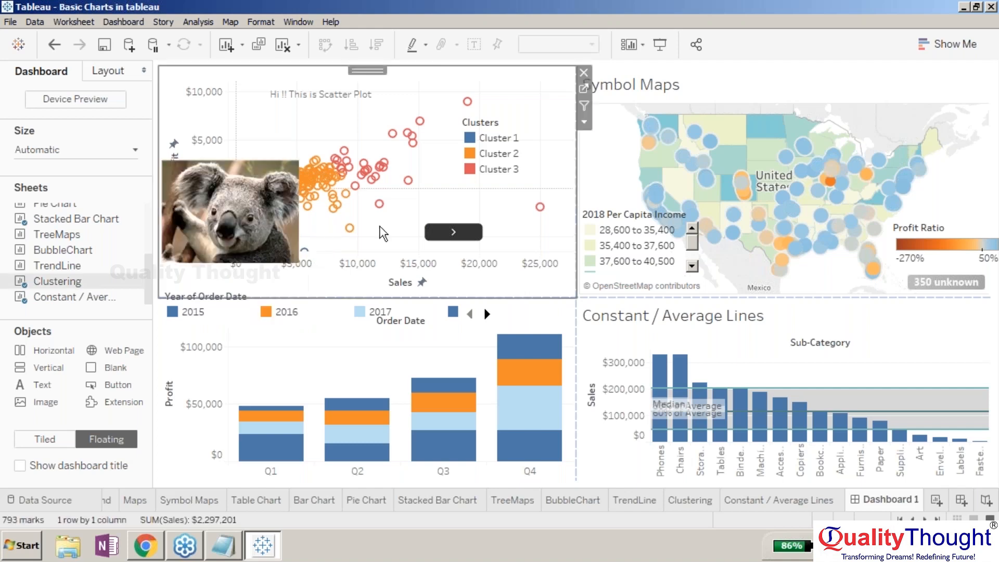
click(307, 168)
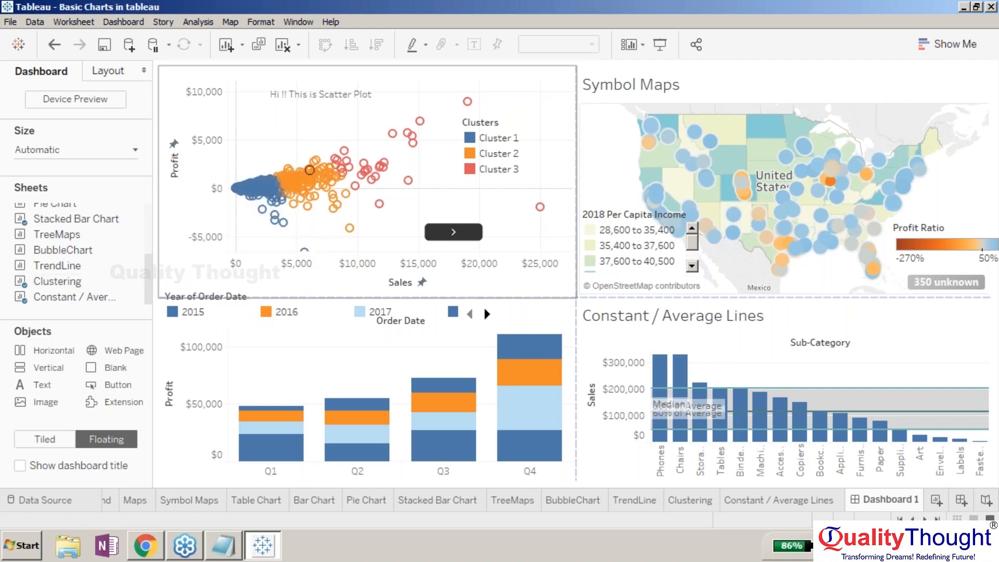
- Switch new objects to Tiled and try dropping the TrendLine sheet onto the scatter plot area
click(45, 439)
drag(57, 265, 201, 232)
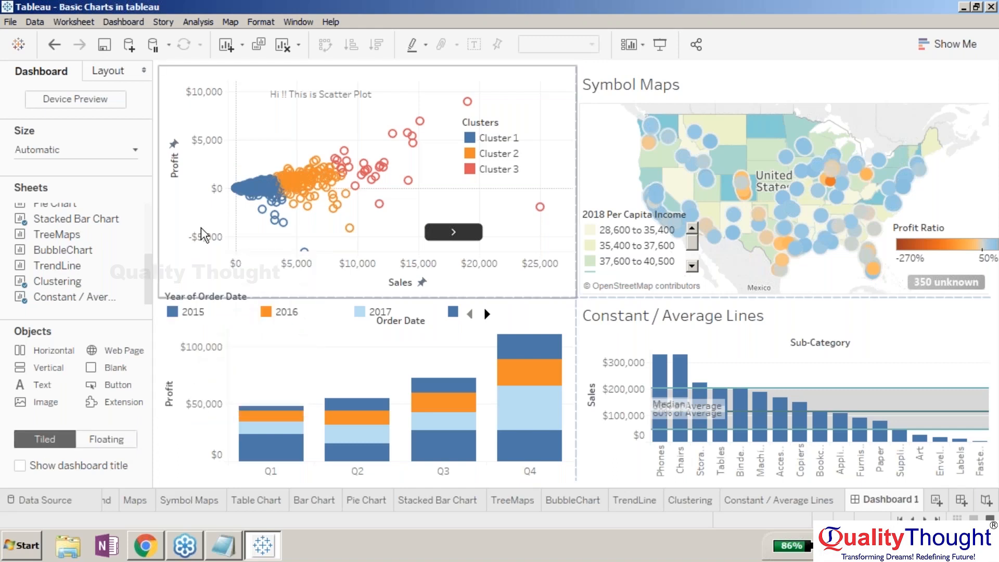
click(510, 79)
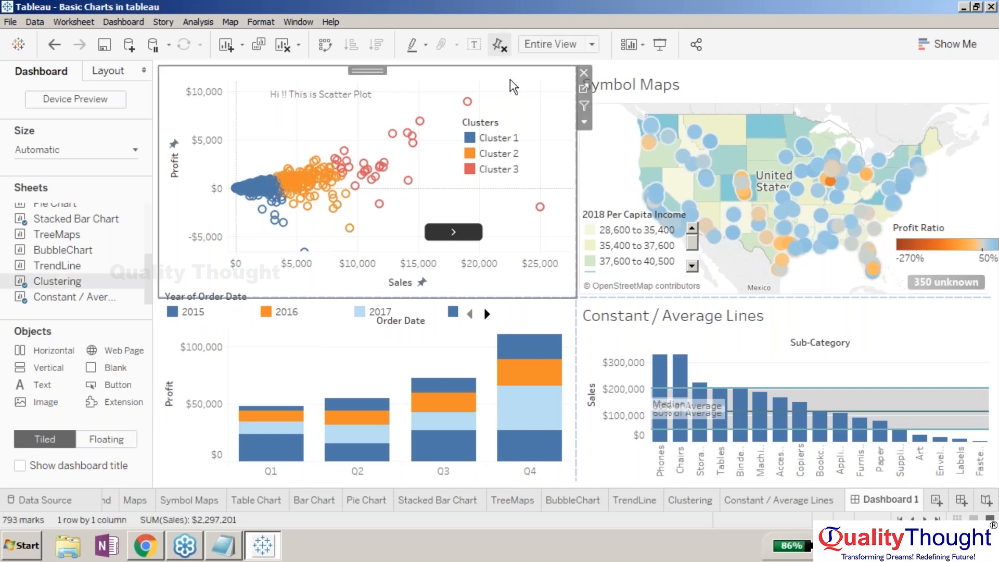
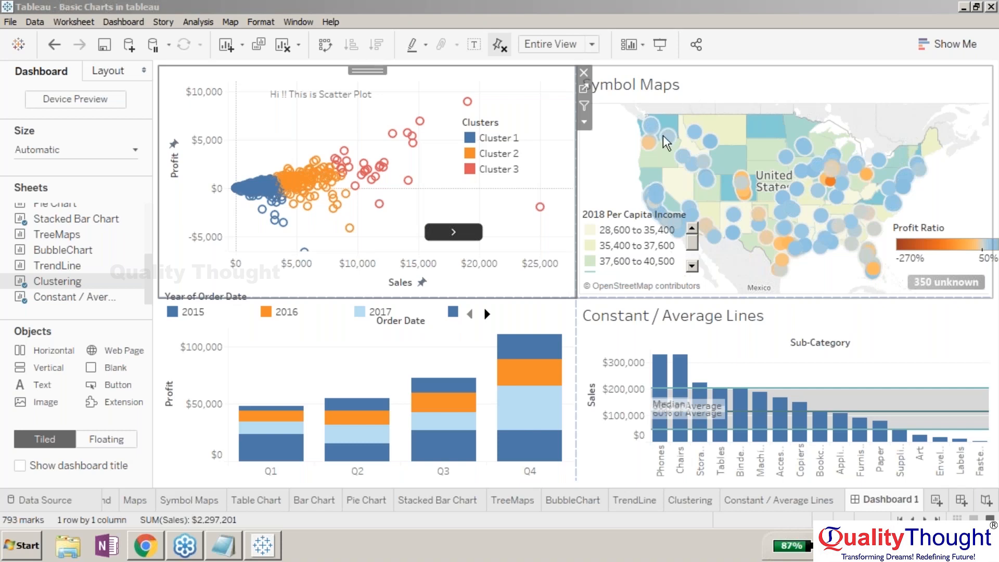
- Center the floating lighthouse image and send it to the back of the floating order
mouse_move(588, 213)
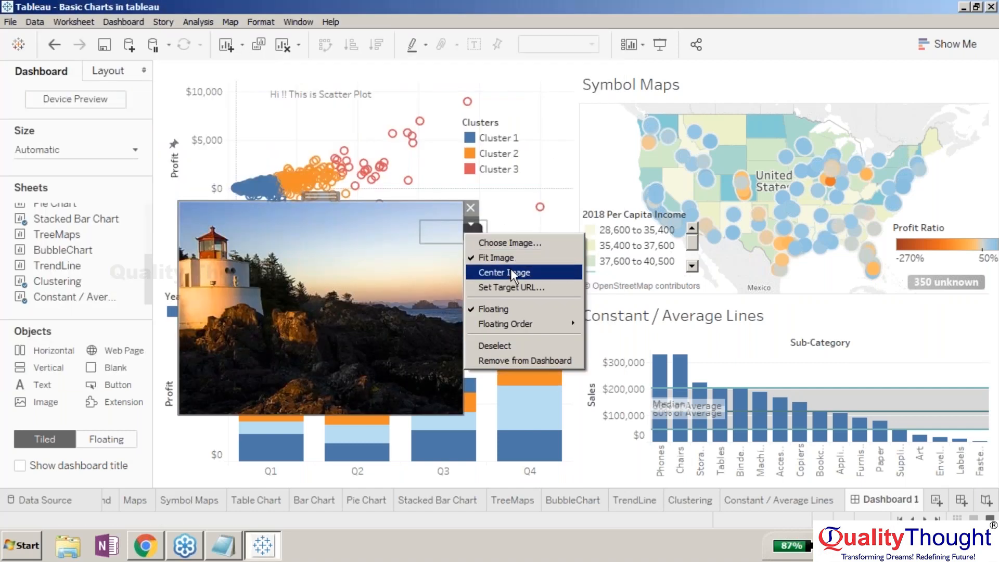
click(510, 271)
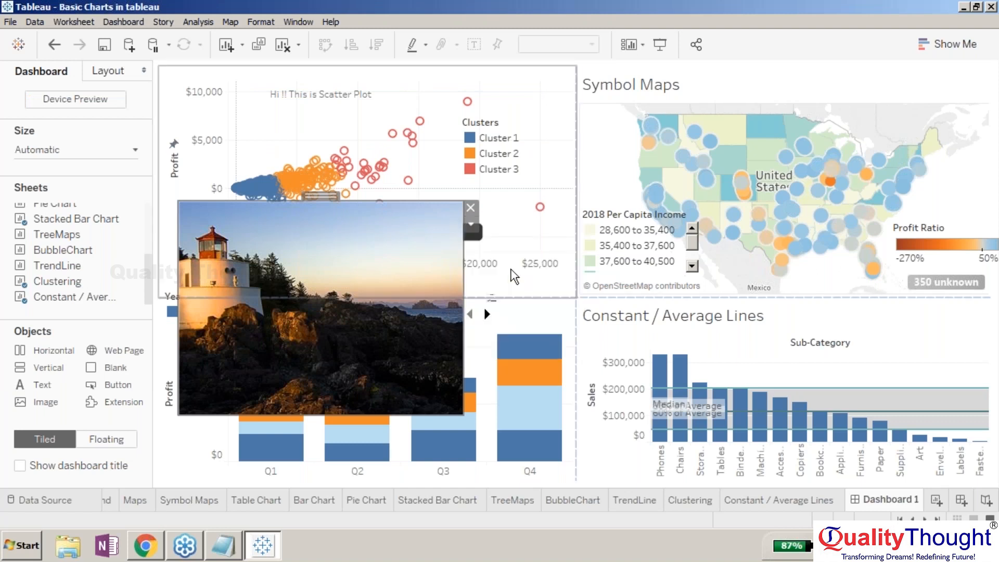
click(471, 227)
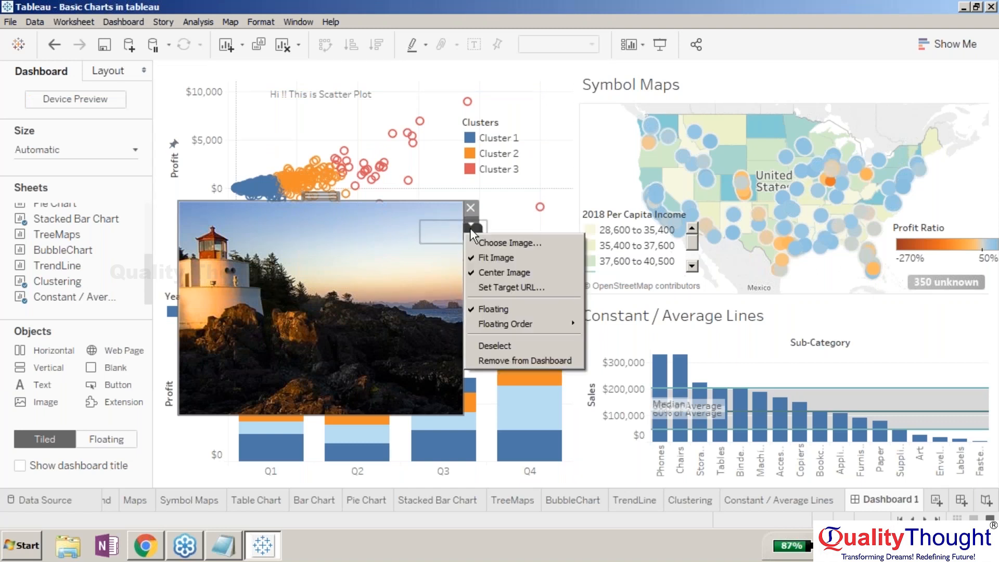
mouse_move(526, 320)
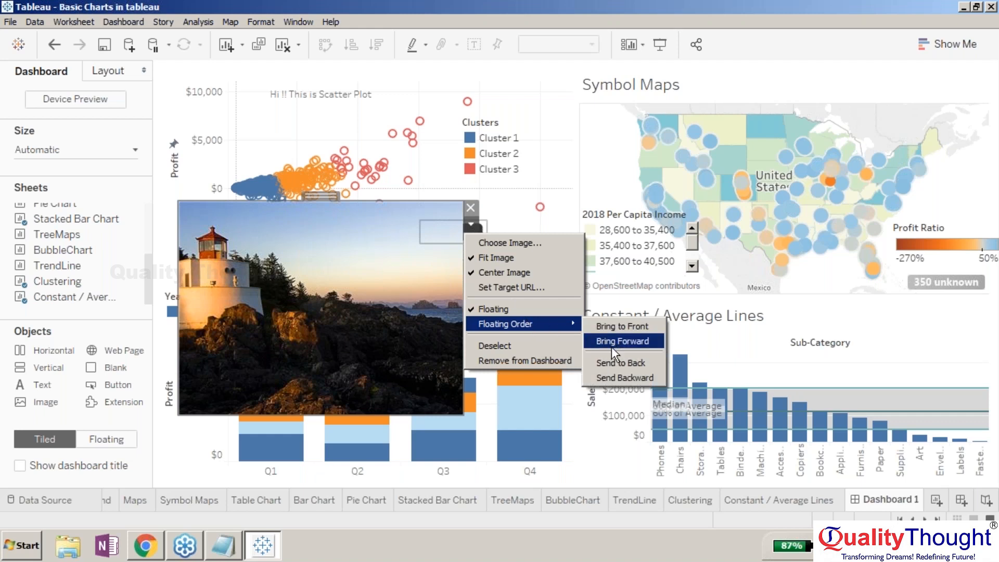
click(615, 364)
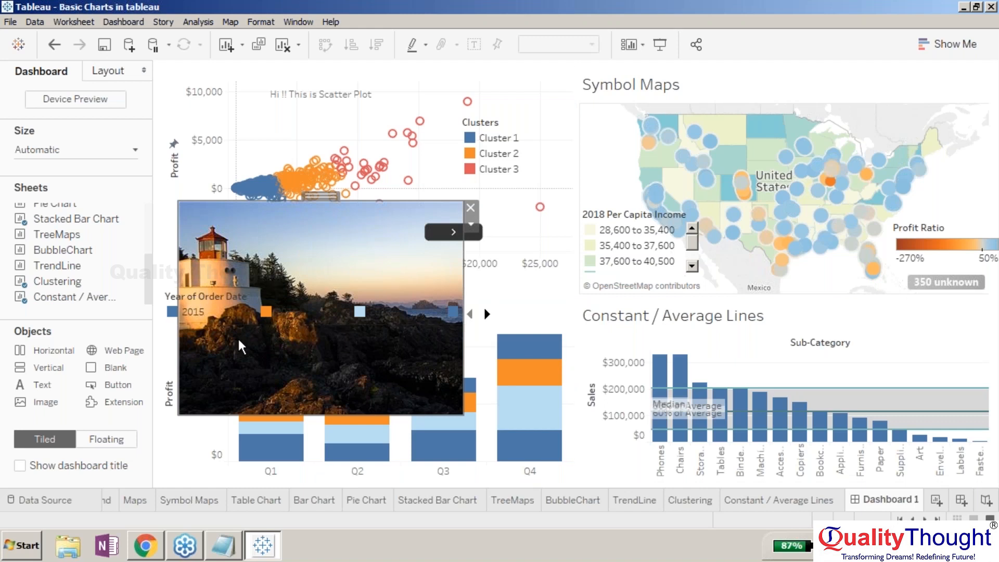
- Remove the lighthouse image from the dashboard
click(180, 436)
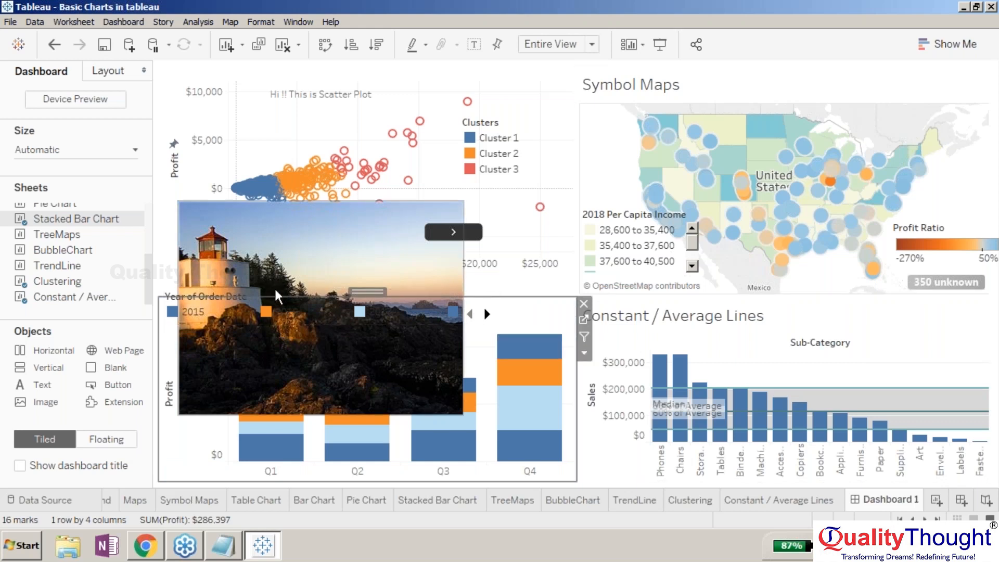
click(481, 240)
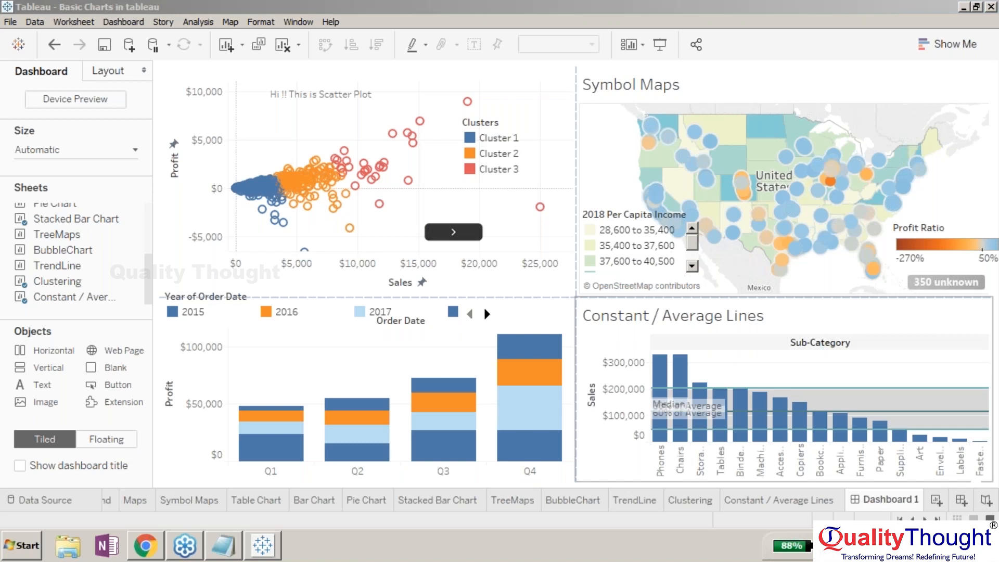
- Inspect the dashboard's layout item hierarchy and select the floating Profit Ratio legend
click(557, 11)
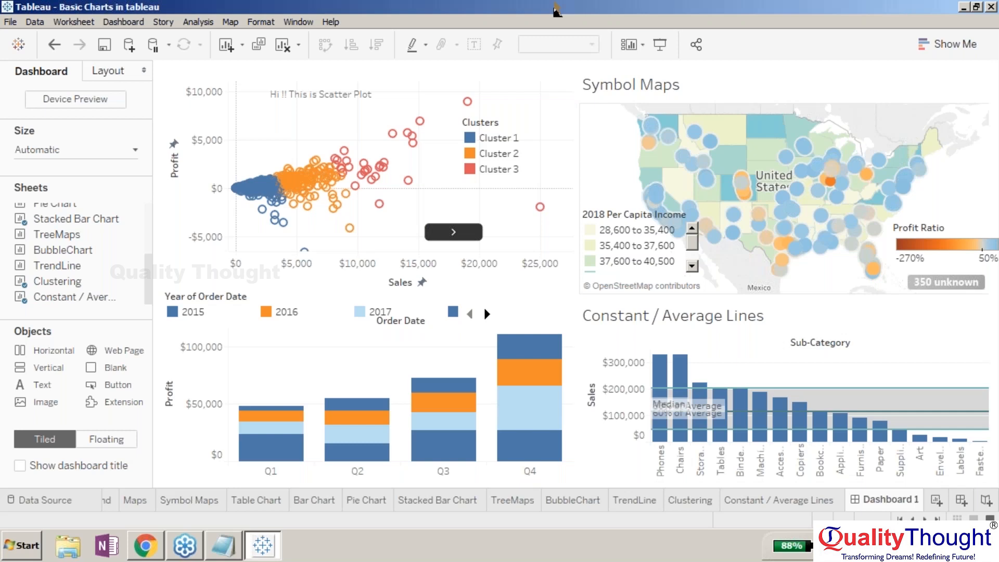
click(571, 10)
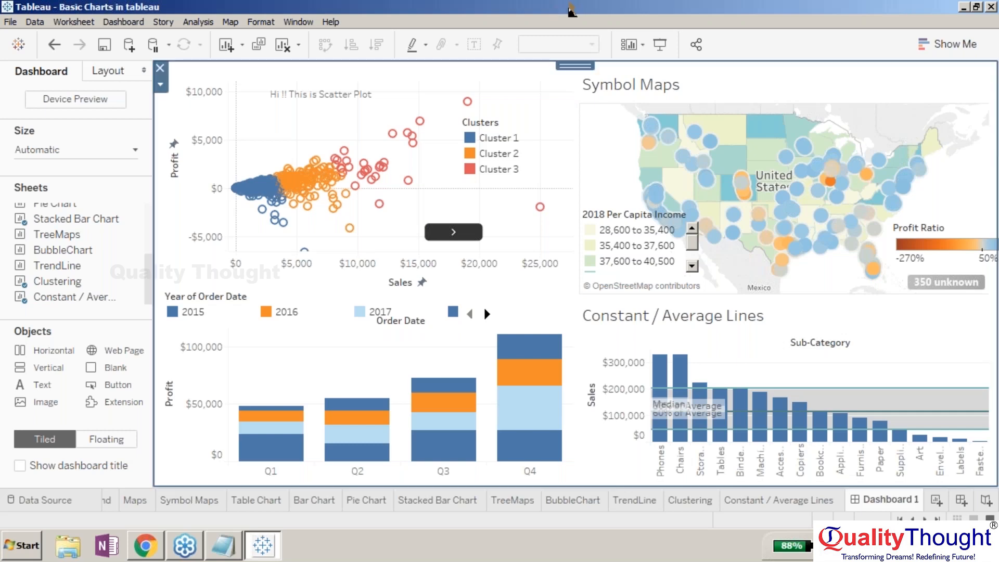
mouse_move(76, 219)
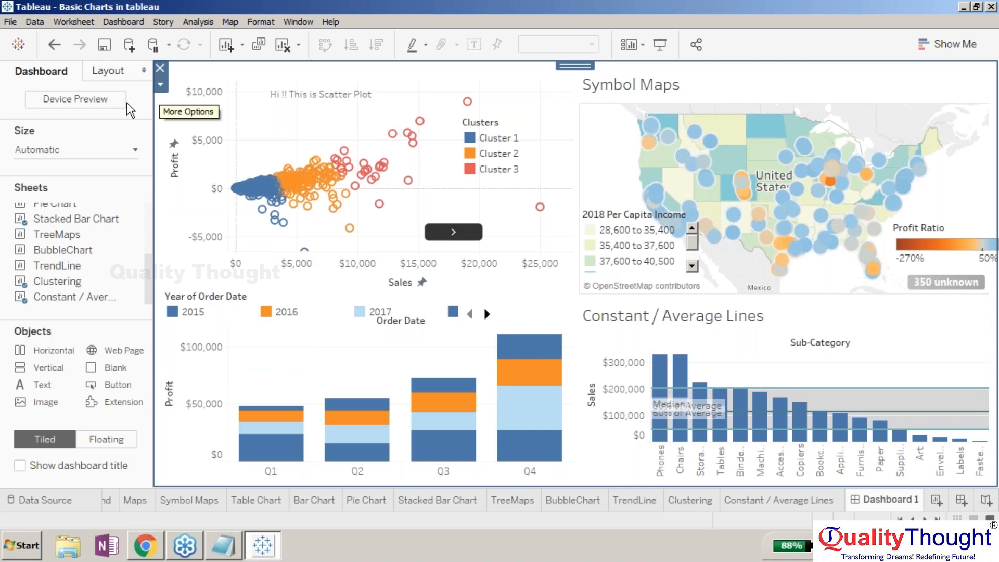
click(109, 71)
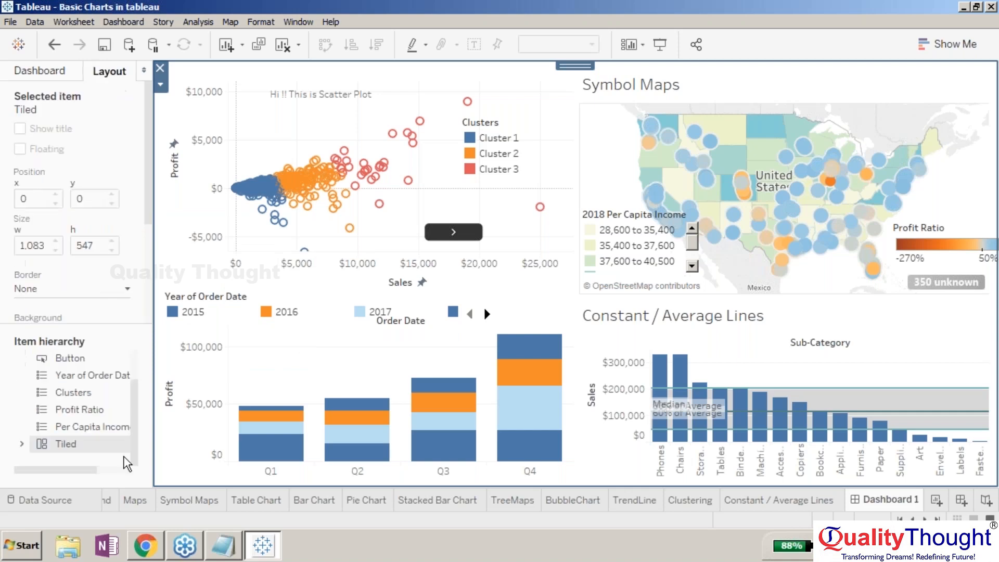
click(75, 411)
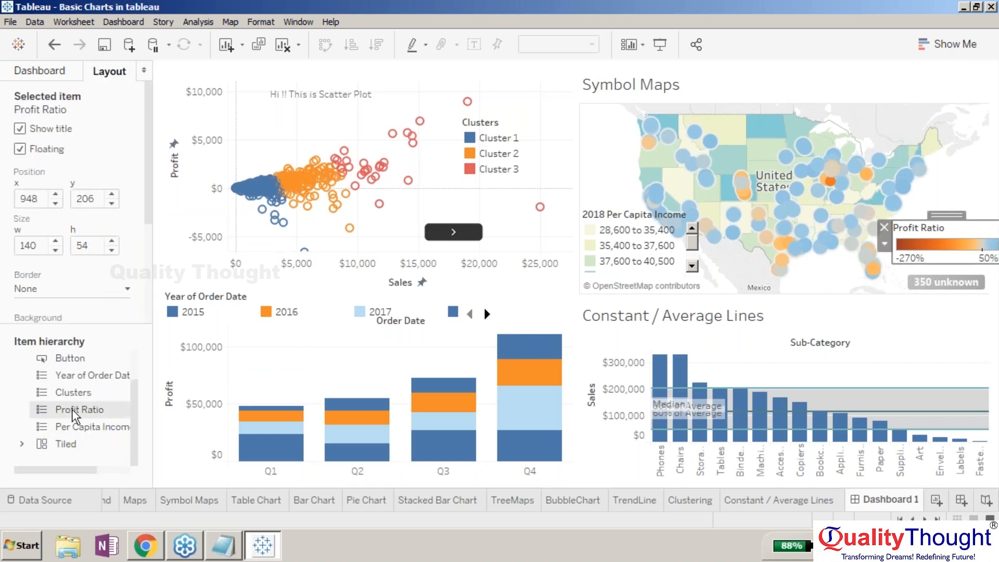
click(21, 444)
drag(130, 417, 62, 326)
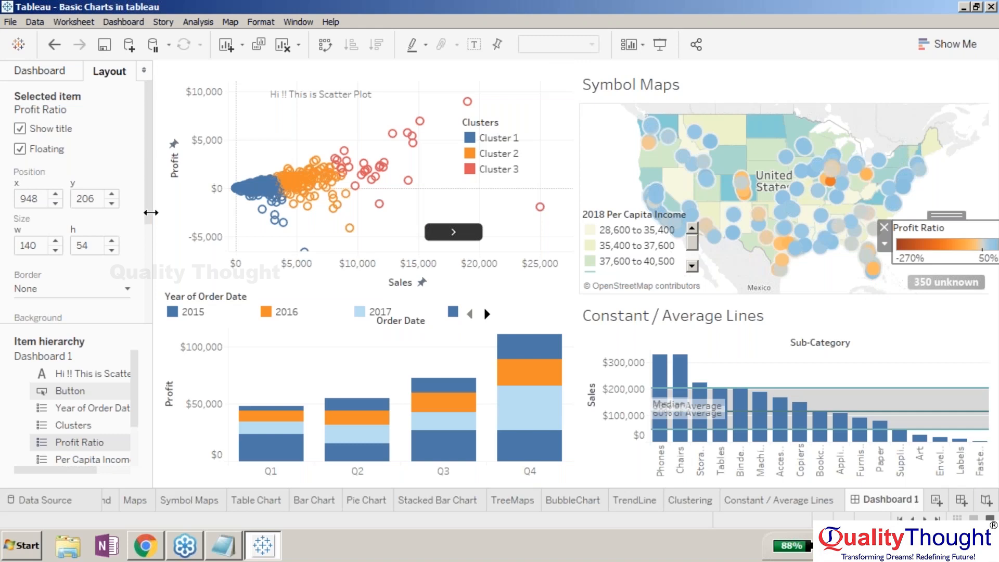
- Examine the outer padding options of the selected Profit Ratio legend, widening the side pane to read them
drag(151, 212, 127, 210)
scroll(127, 210, down, 5)
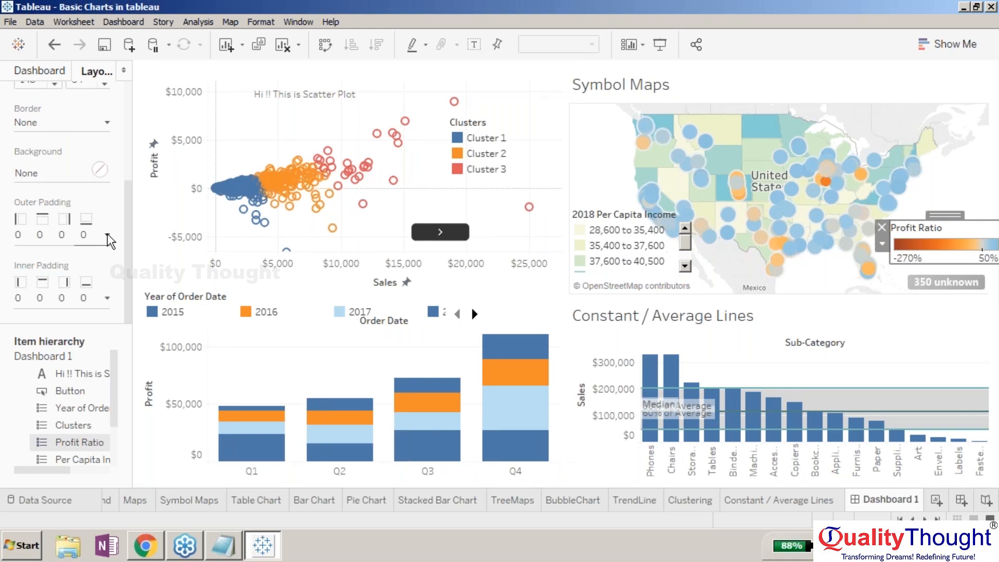
click(107, 235)
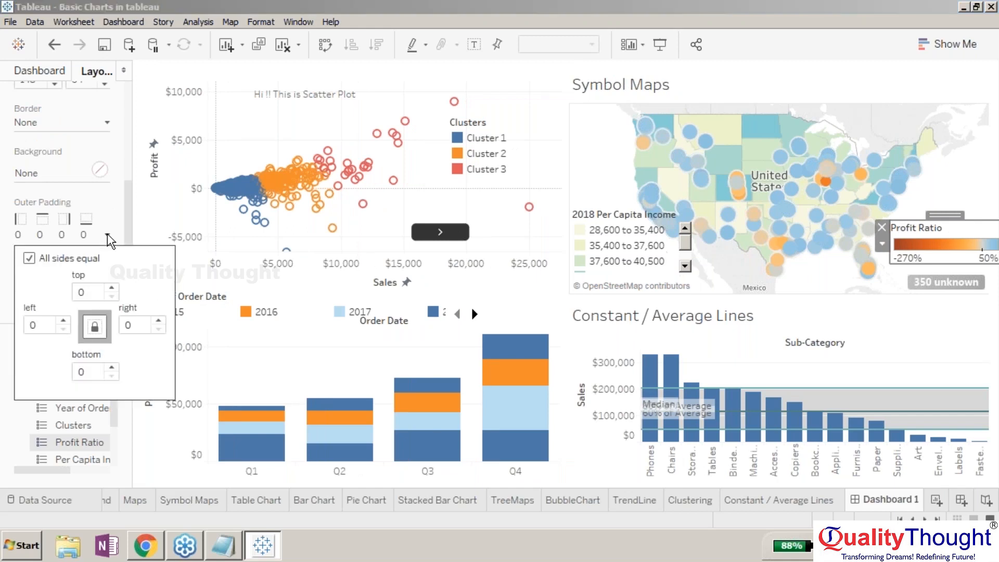
click(107, 234)
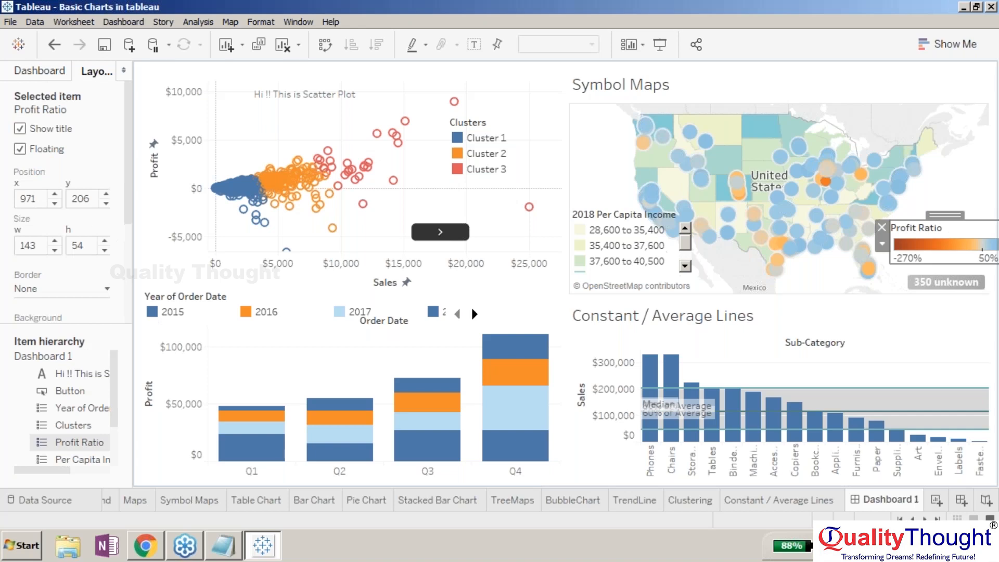
click(40, 71)
drag(131, 281, 173, 281)
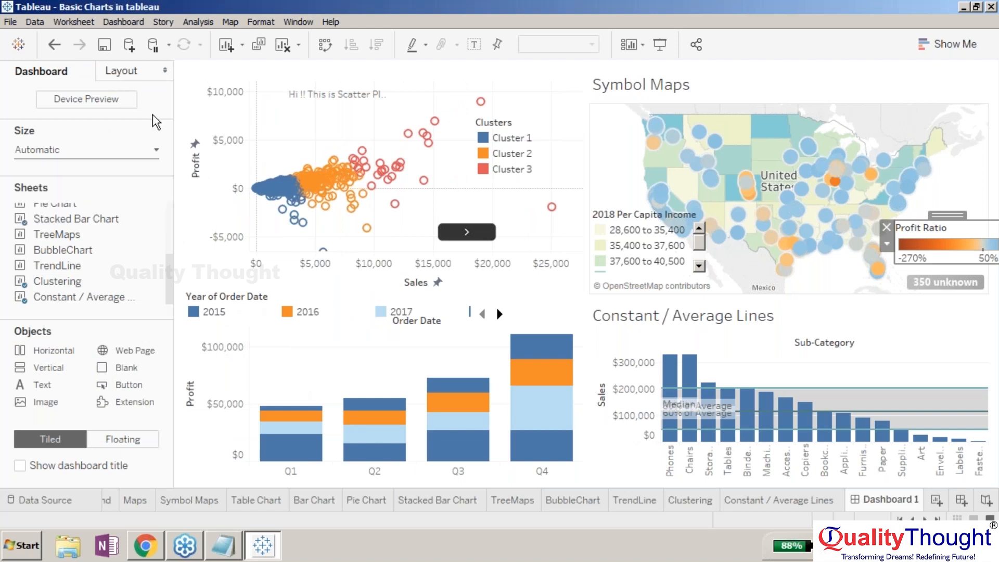
click(144, 72)
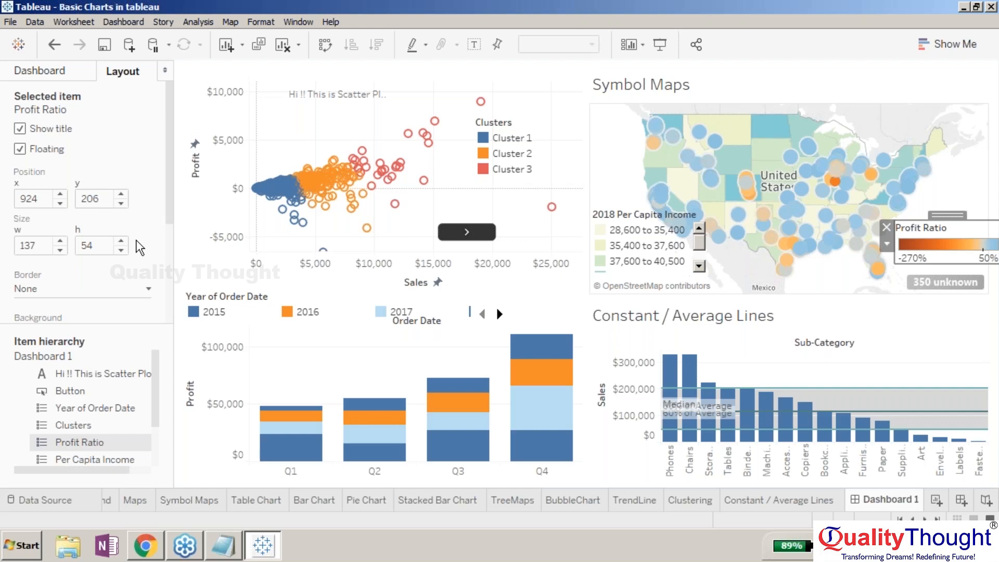
click(41, 71)
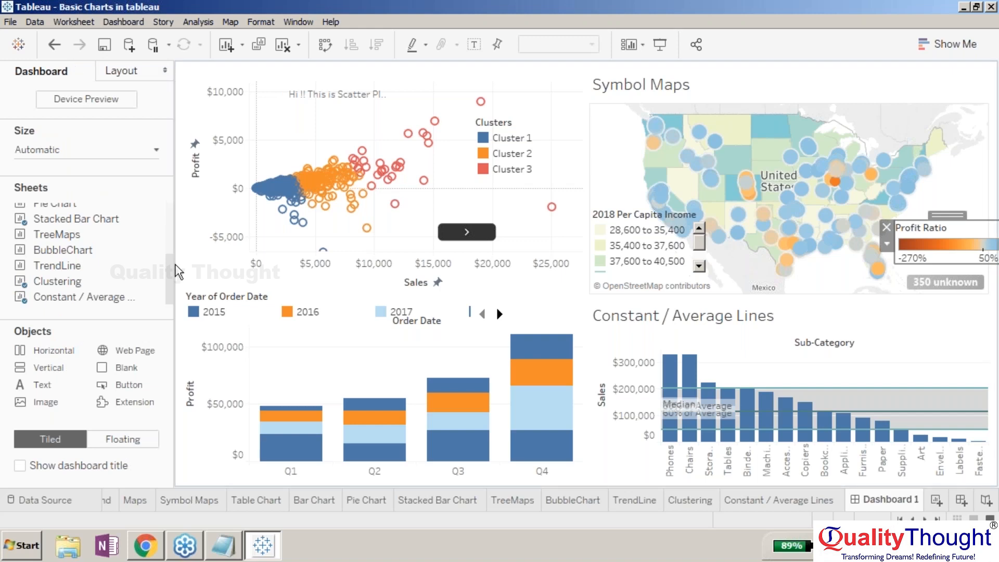
- Toggle the dashboard title on and back off
click(20, 466)
mouse_move(81, 206)
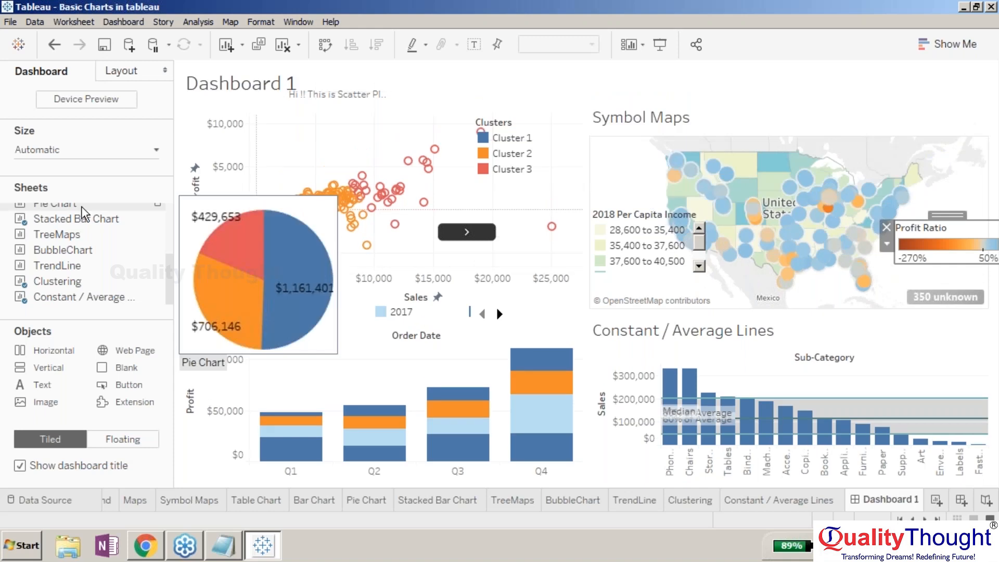
click(654, 163)
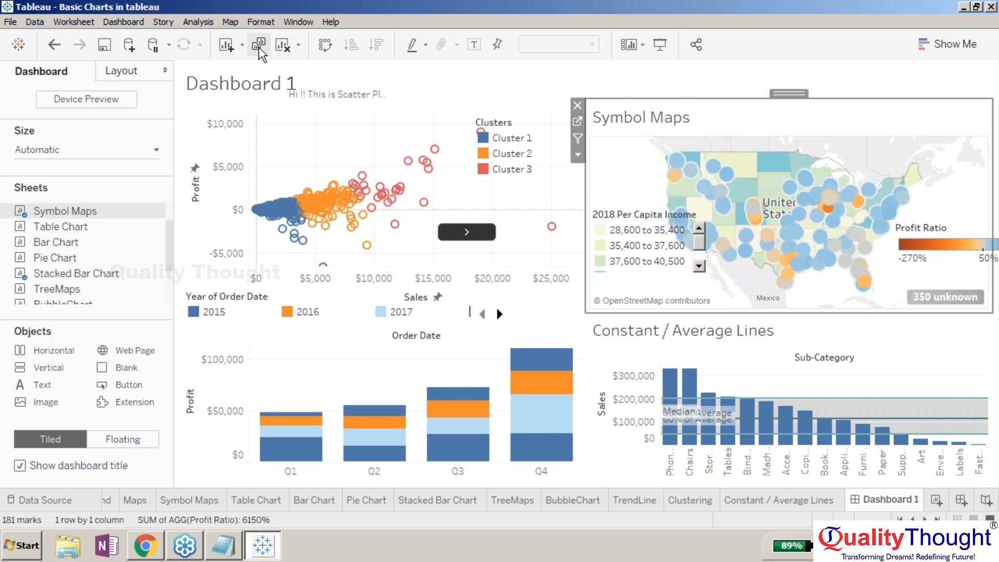
click(20, 465)
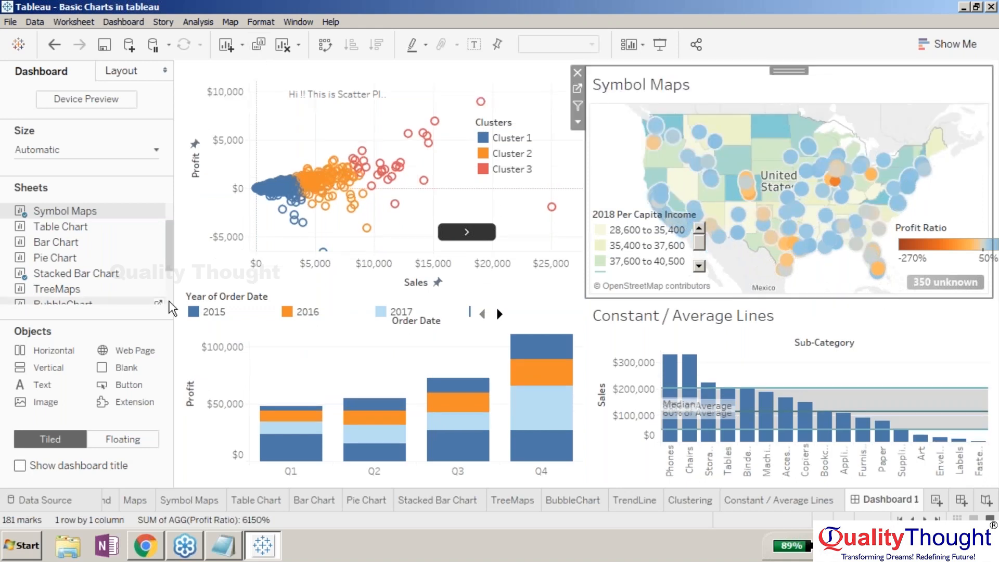
- Scroll the Year of Order Date legend on the stacked bar chart to show 2016 to 2018
drag(172, 308, 130, 309)
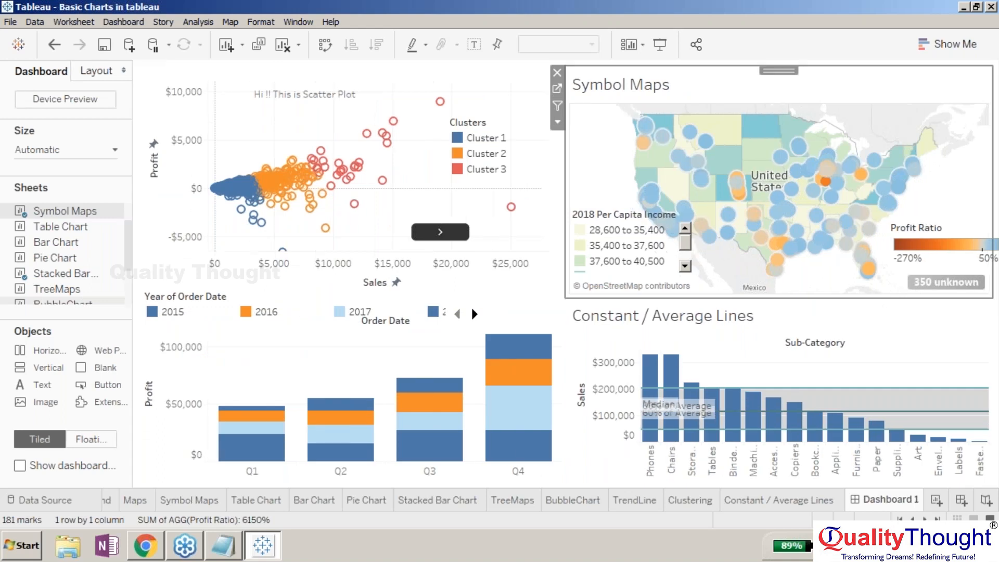
click(990, 321)
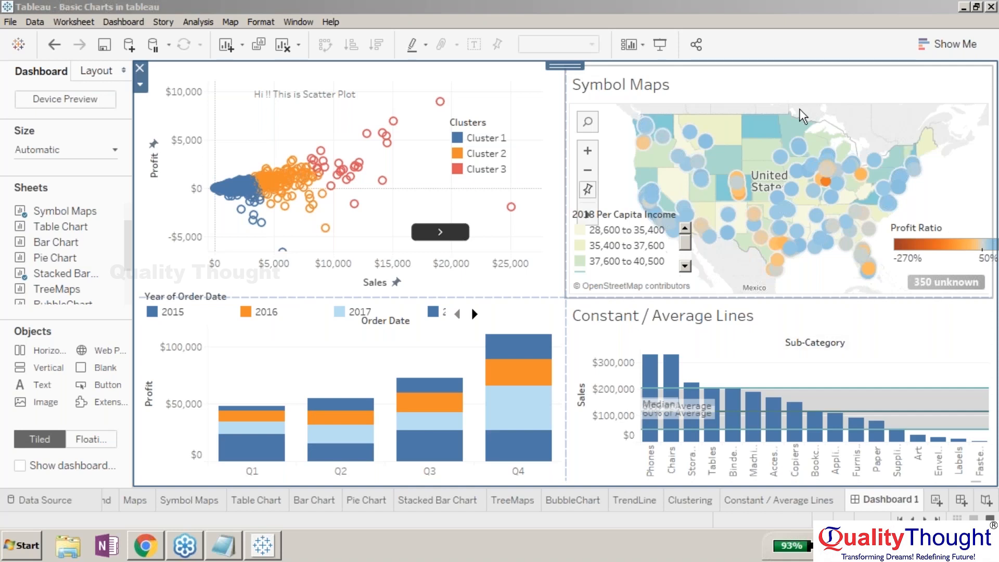
click(774, 91)
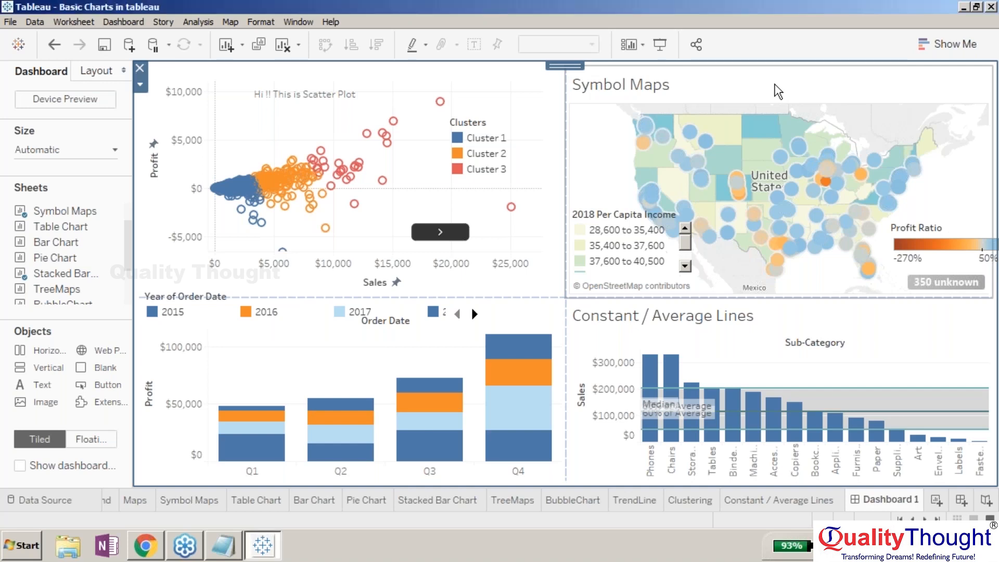
click(544, 138)
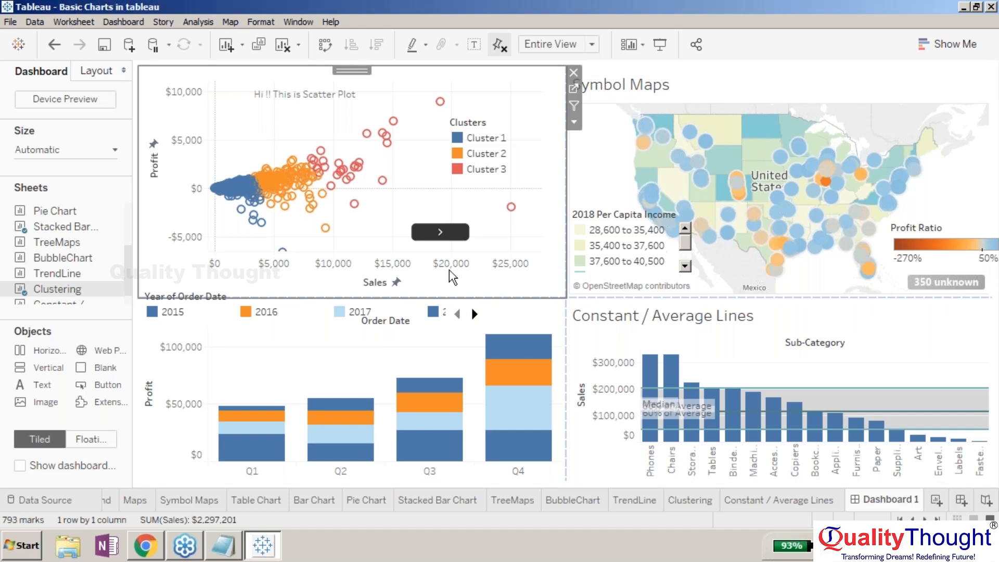
click(301, 354)
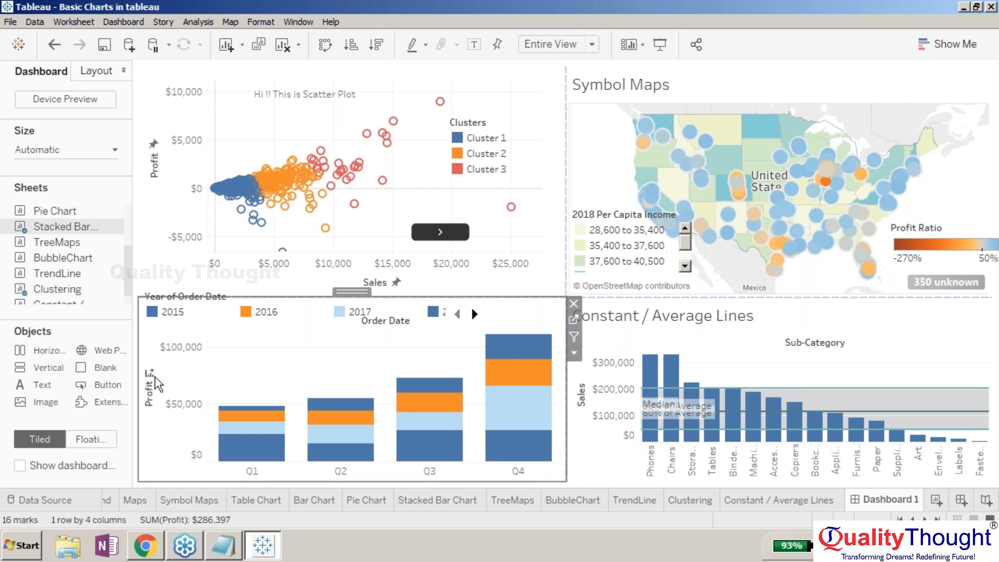
mouse_move(491, 340)
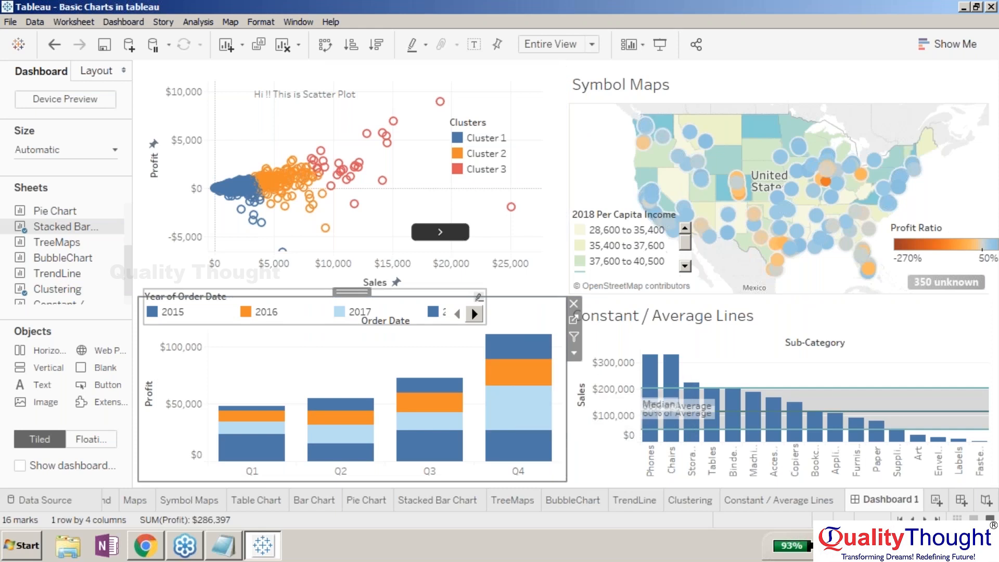
click(474, 314)
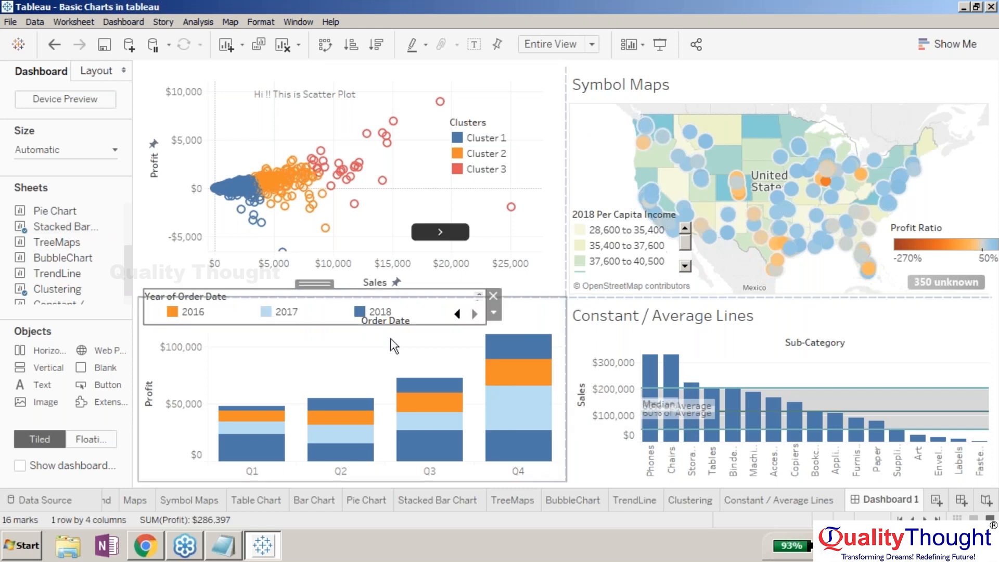
click(393, 346)
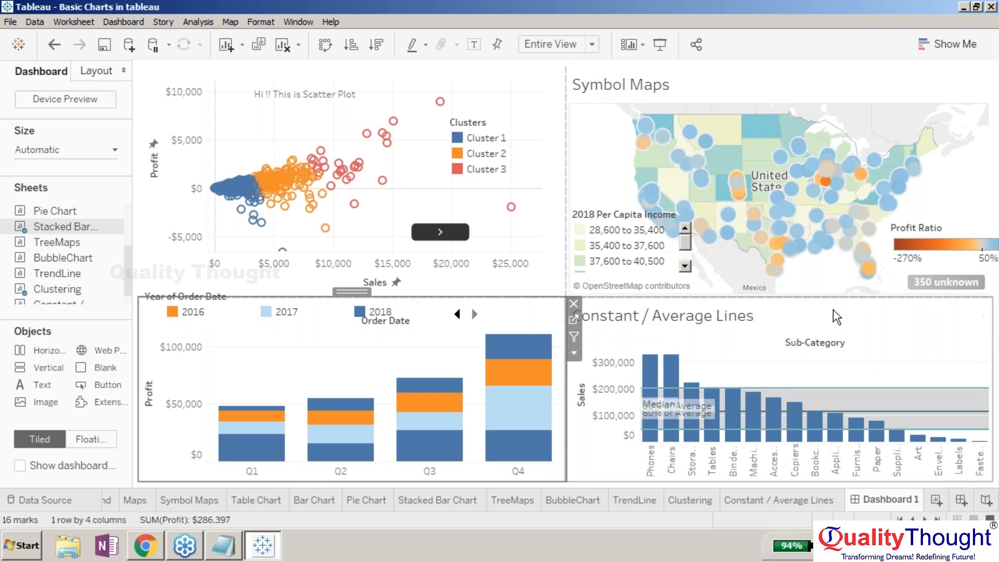
click(377, 322)
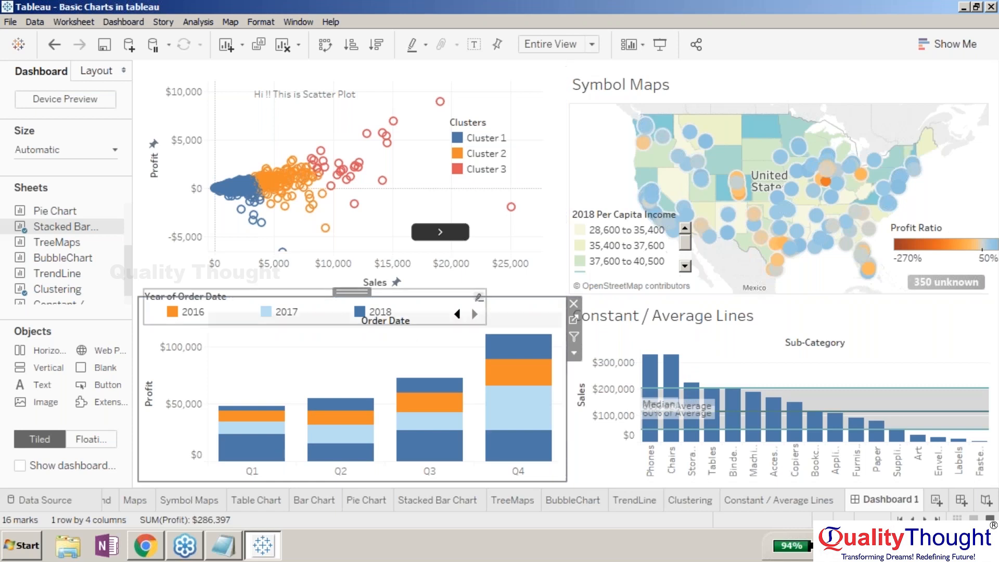
- Use the stacked bar chart as a dashboard filter and select its Q4 segments for 2018 and then 2016
click(549, 345)
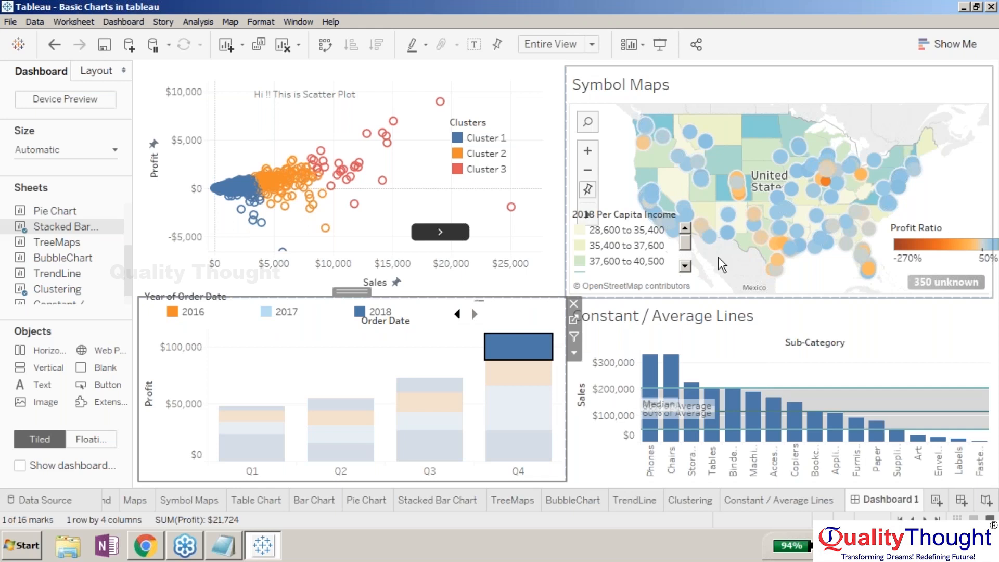
mouse_move(511, 207)
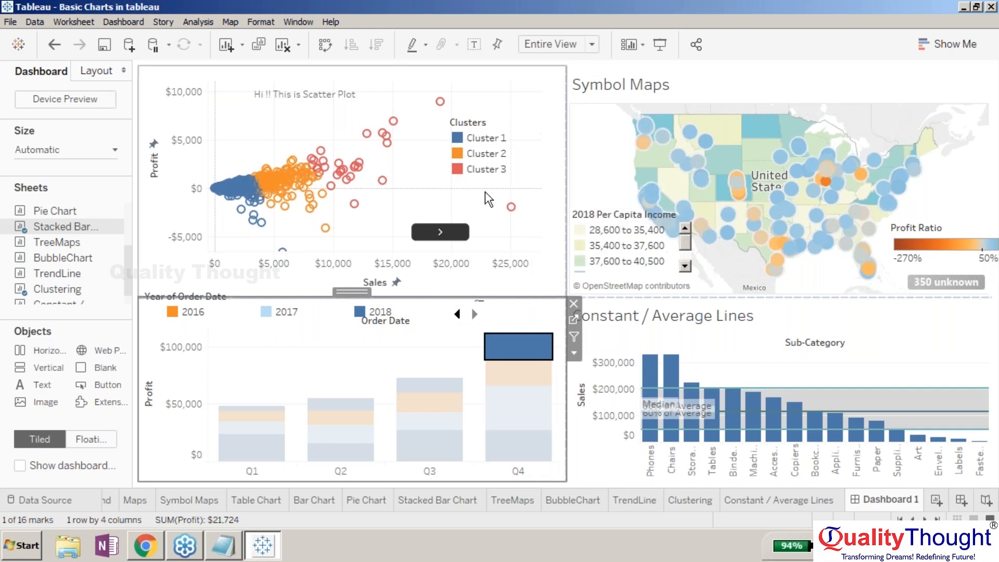
click(573, 336)
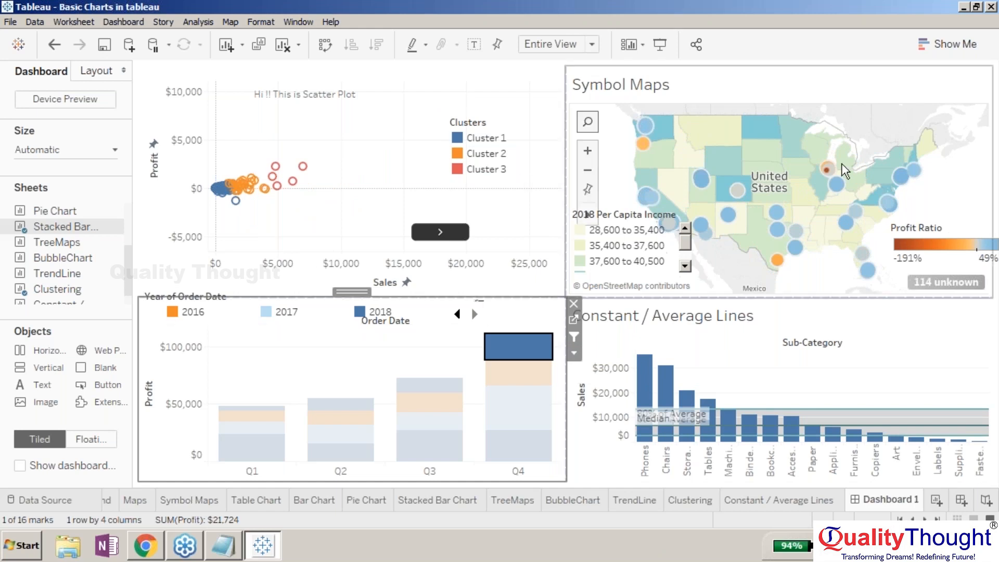
click(519, 372)
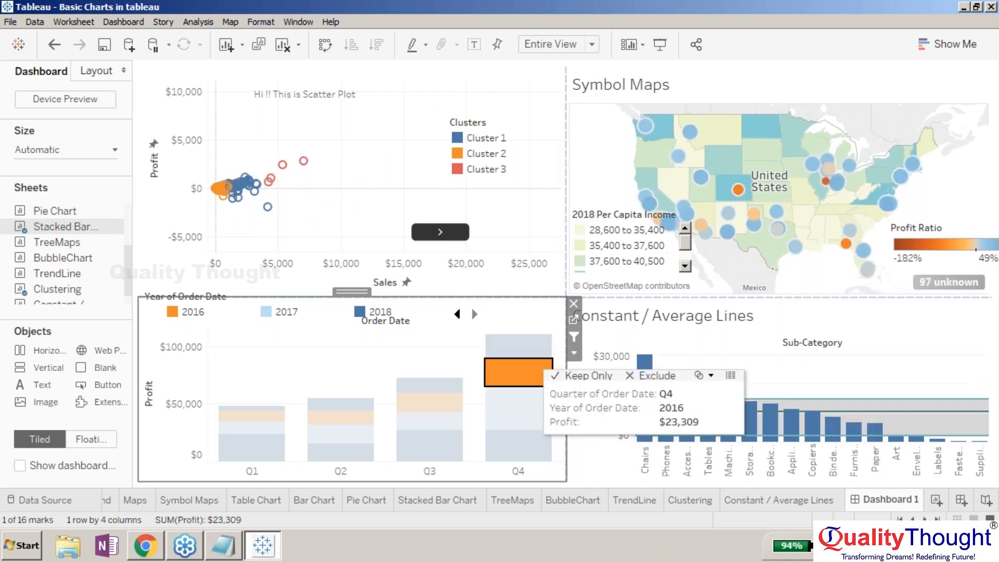
- Select various quarter-and-year segments of the stacked bar chart to filter the other dashboard views, then clear the selection
click(431, 389)
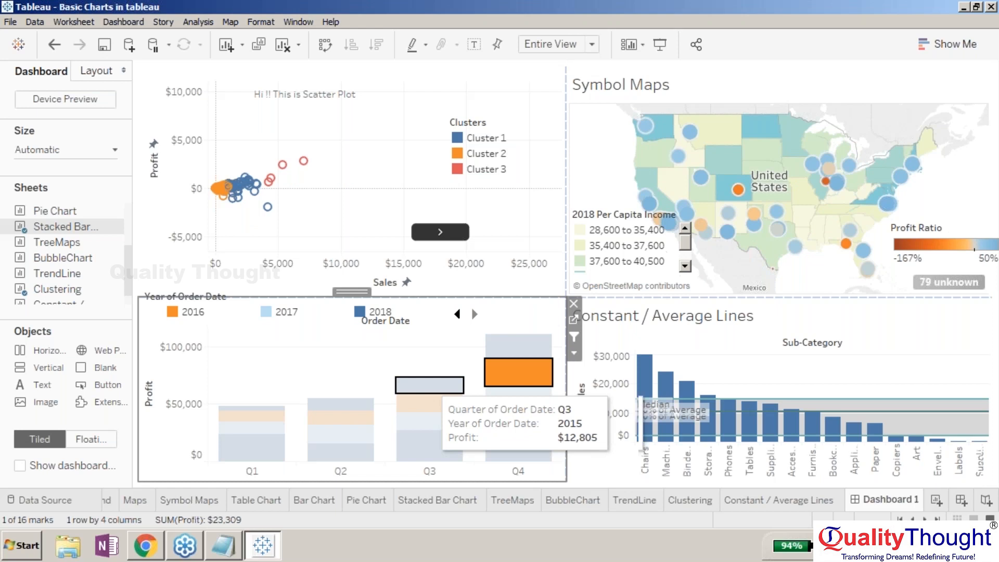
click(422, 403)
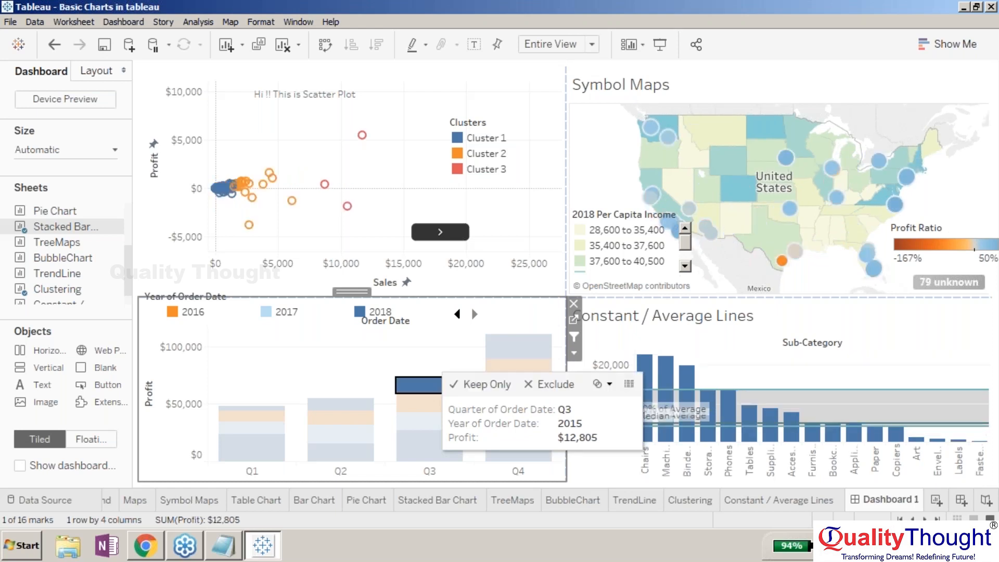
click(420, 409)
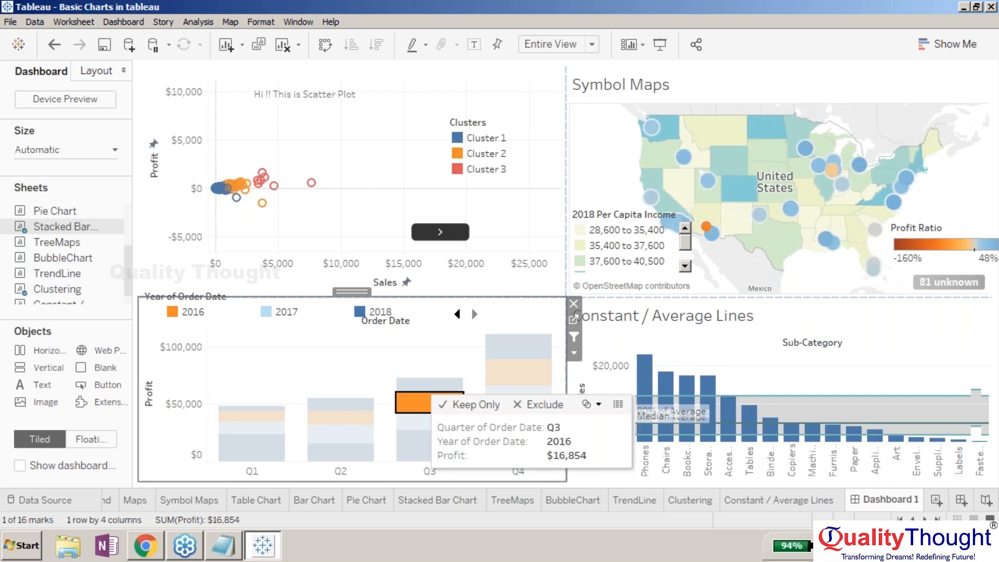
click(413, 421)
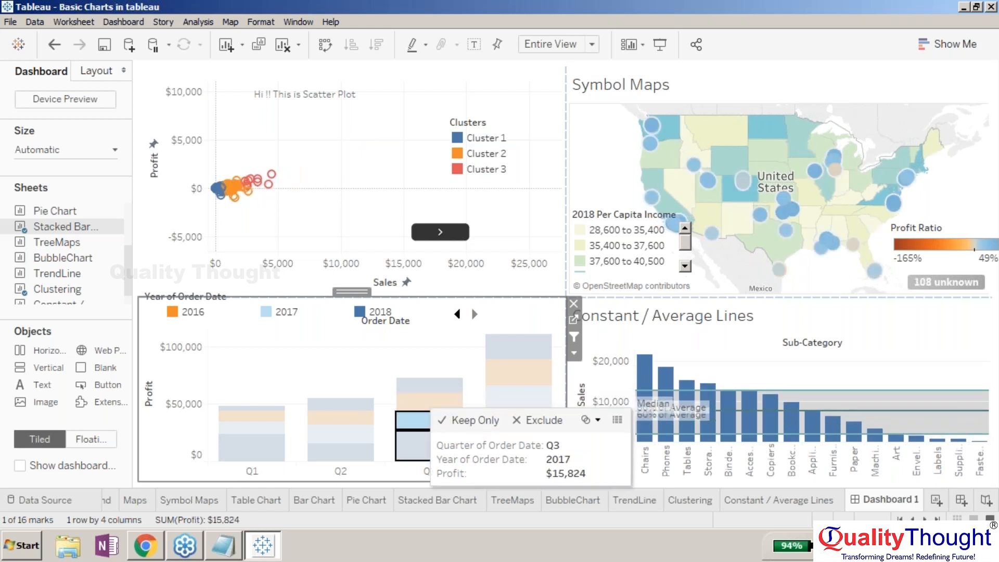
click(252, 415)
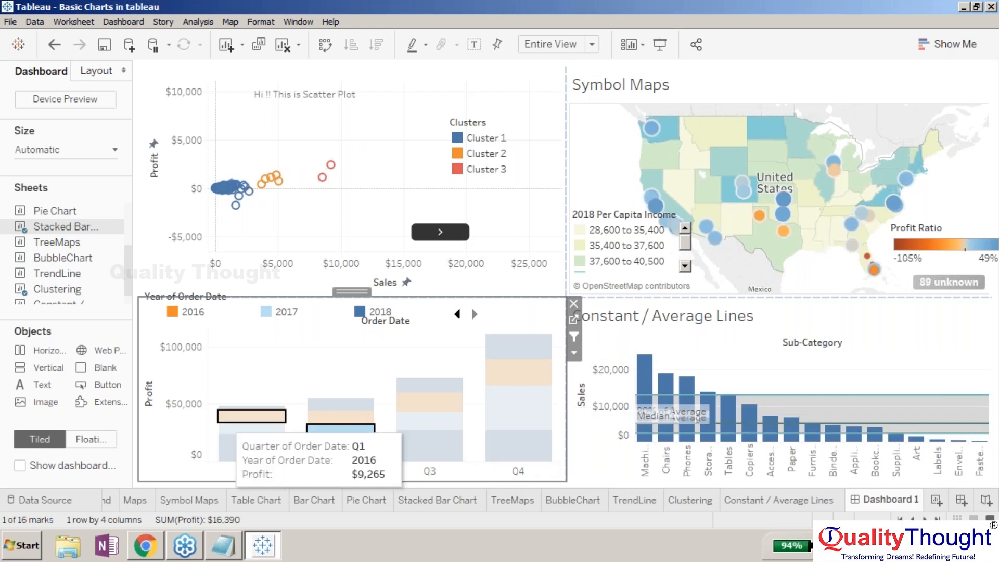
click(229, 427)
click(226, 446)
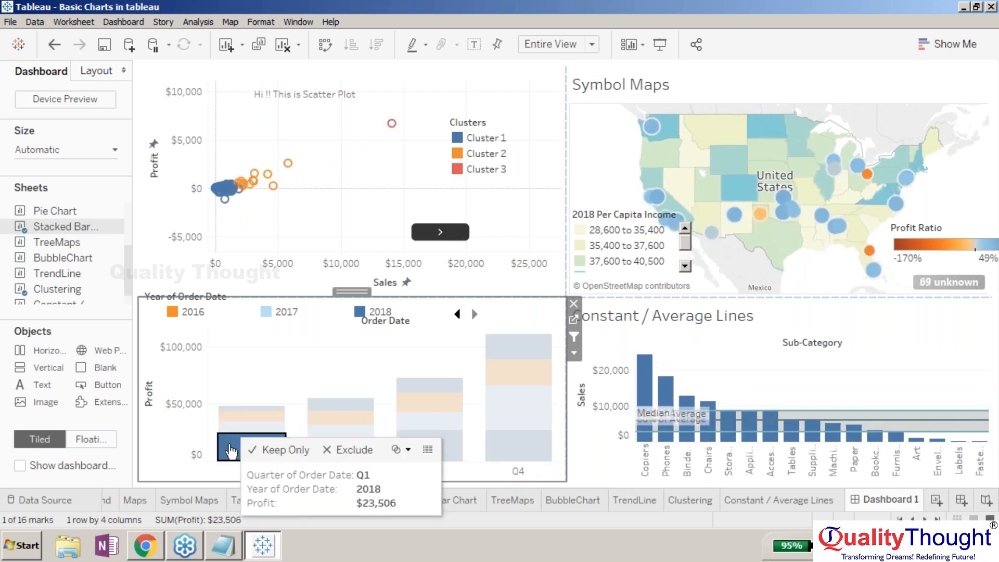
click(272, 408)
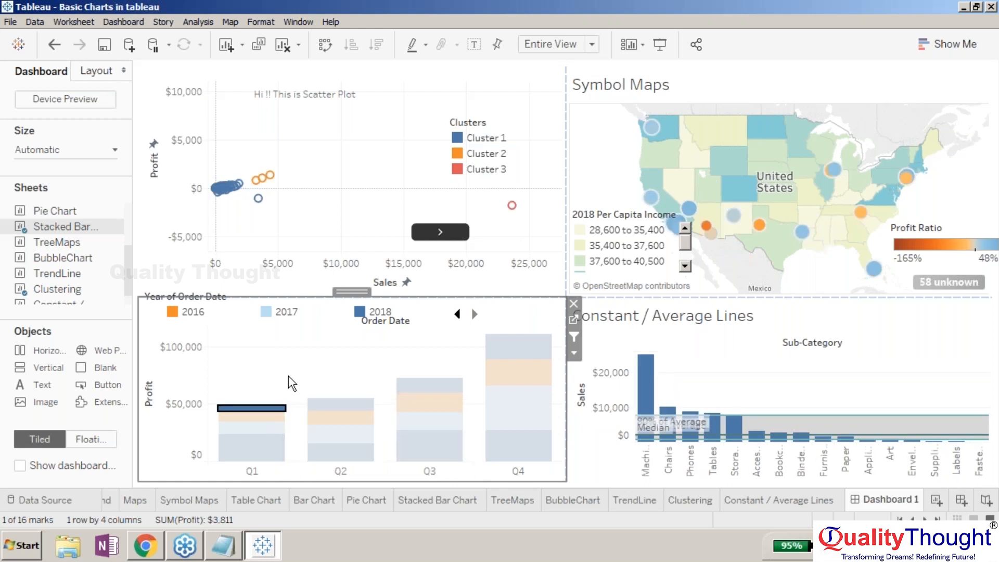
click(347, 409)
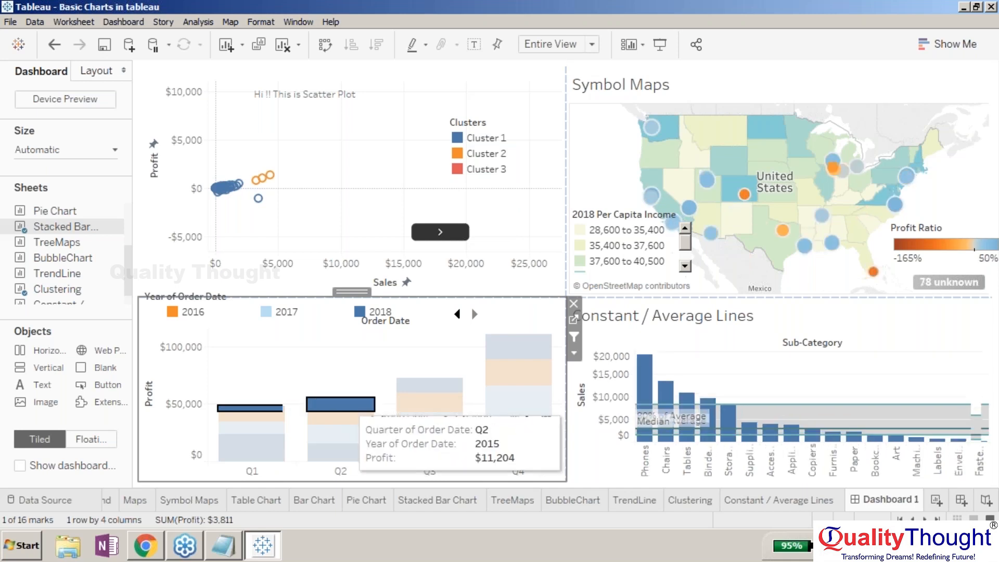
click(429, 385)
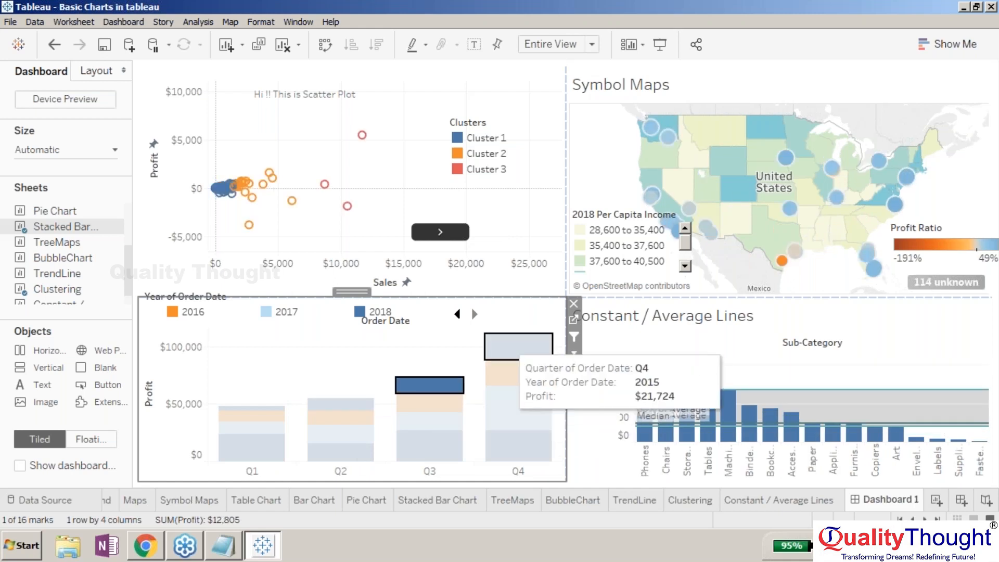
click(507, 343)
click(480, 358)
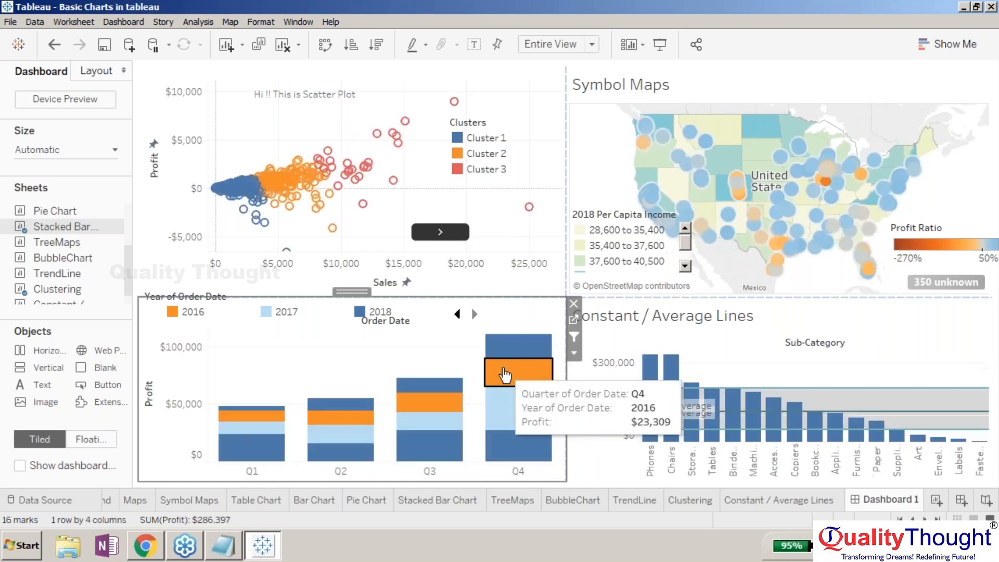
click(505, 375)
click(504, 375)
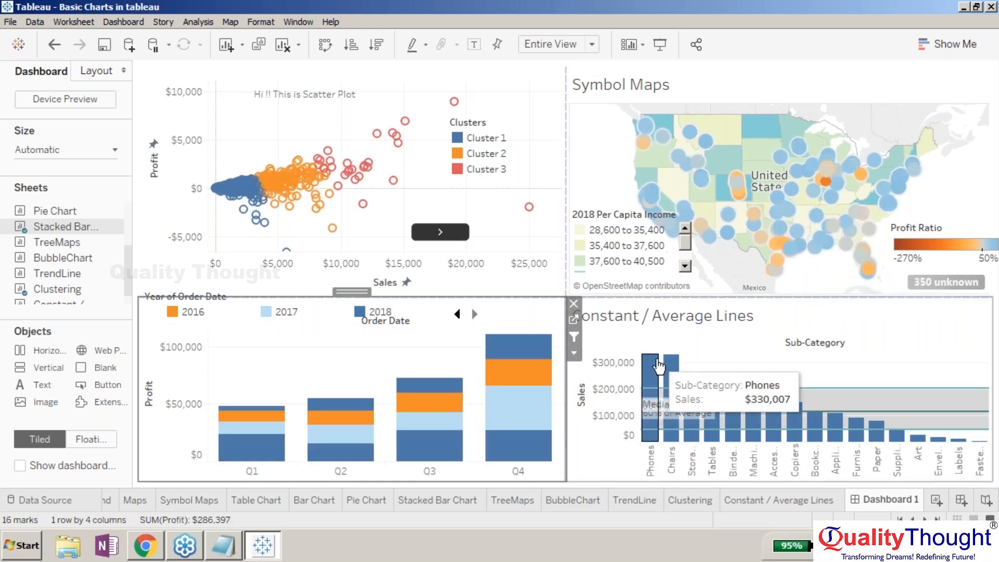
- Use the Constant / Average Lines chart as a dashboard filter and select its Phones, Chairs, Storage and Tables bars
click(573, 336)
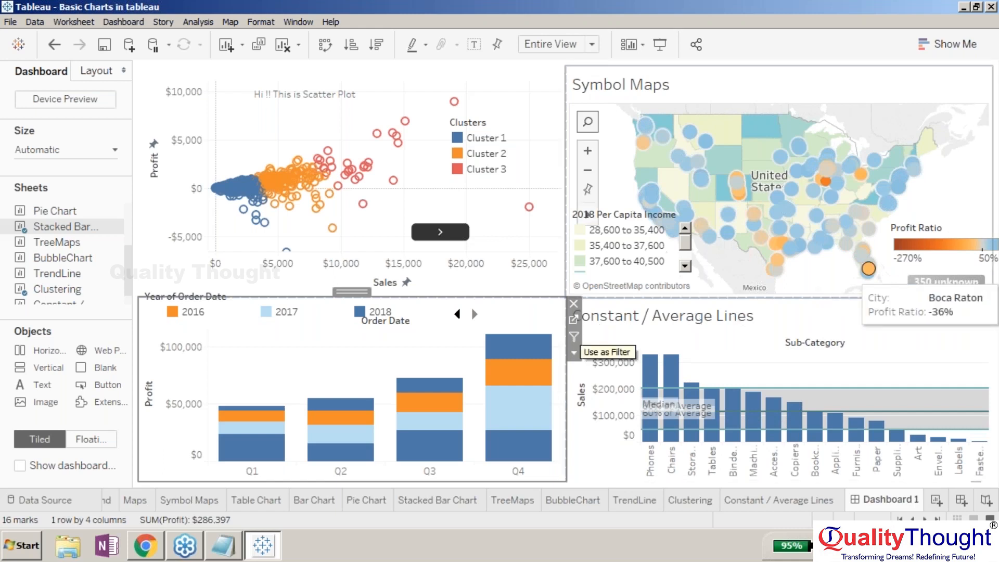
click(950, 296)
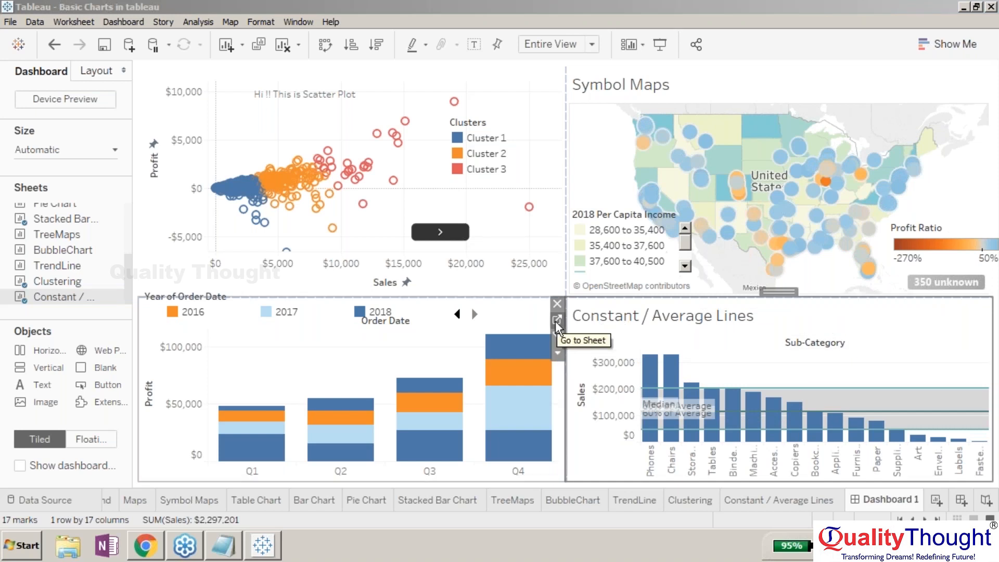
click(555, 335)
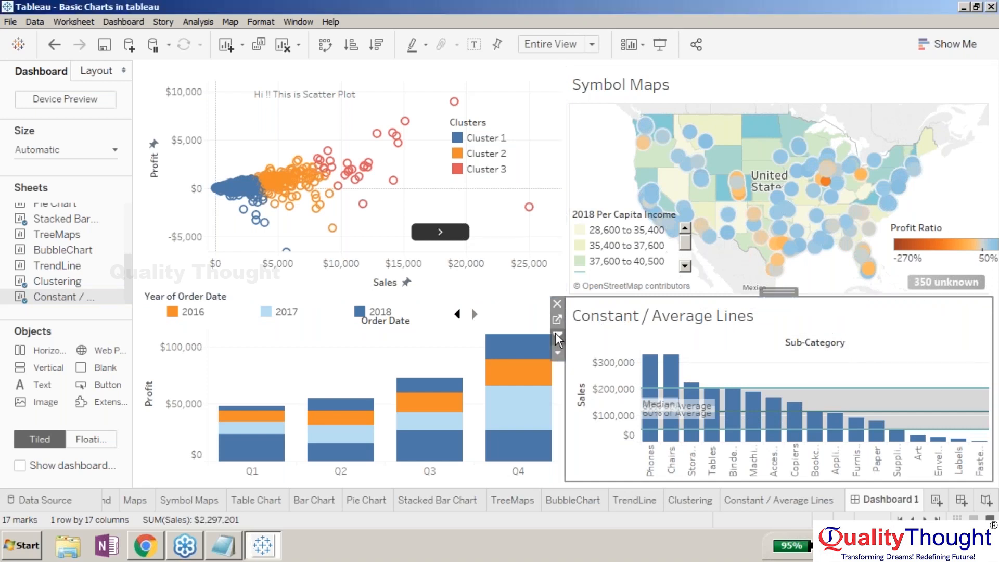
click(649, 372)
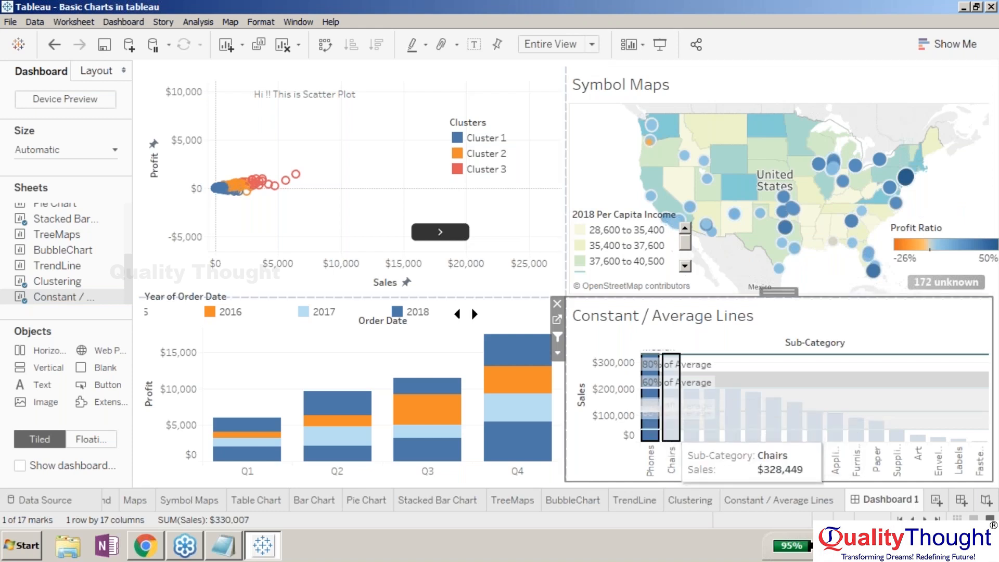
click(671, 424)
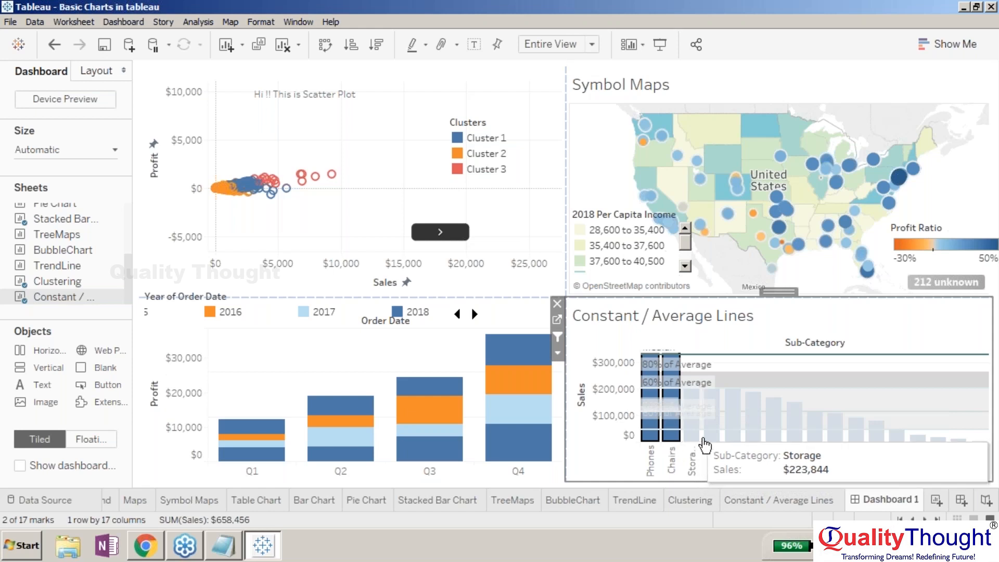
ctrl+click(700, 440)
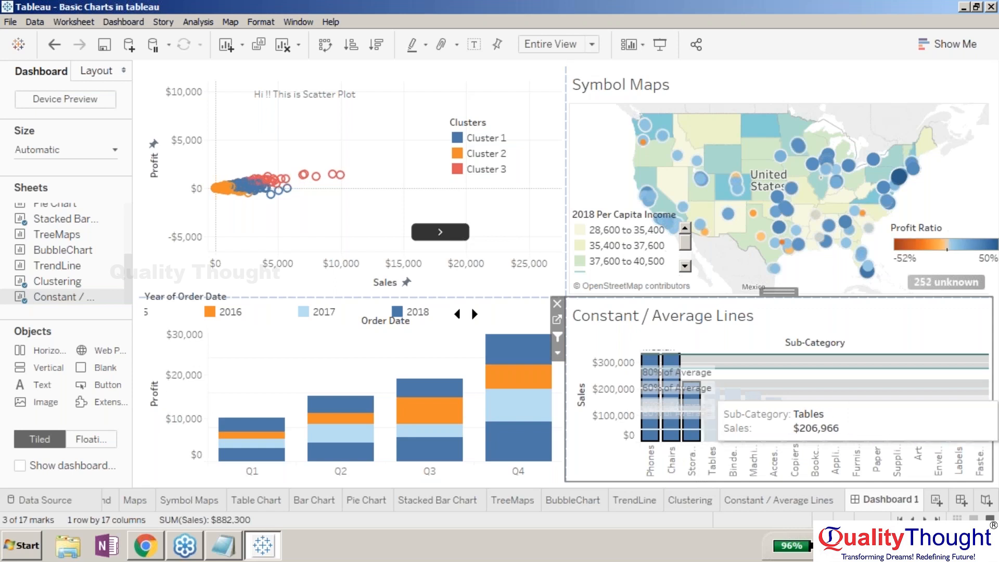
key(Escape)
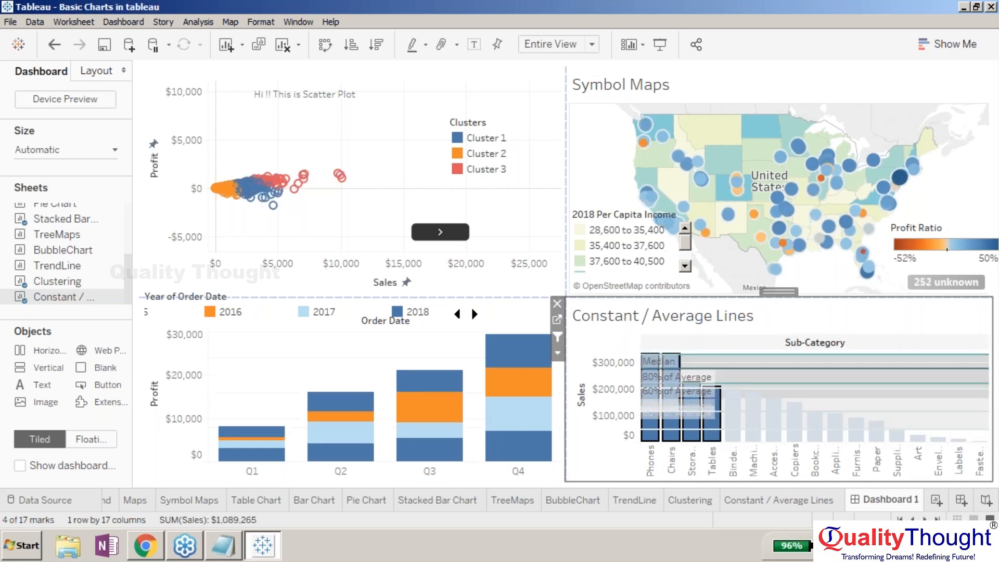
- Move the TrendLine navigation button slightly right within the scatter plot
drag(442, 217, 482, 214)
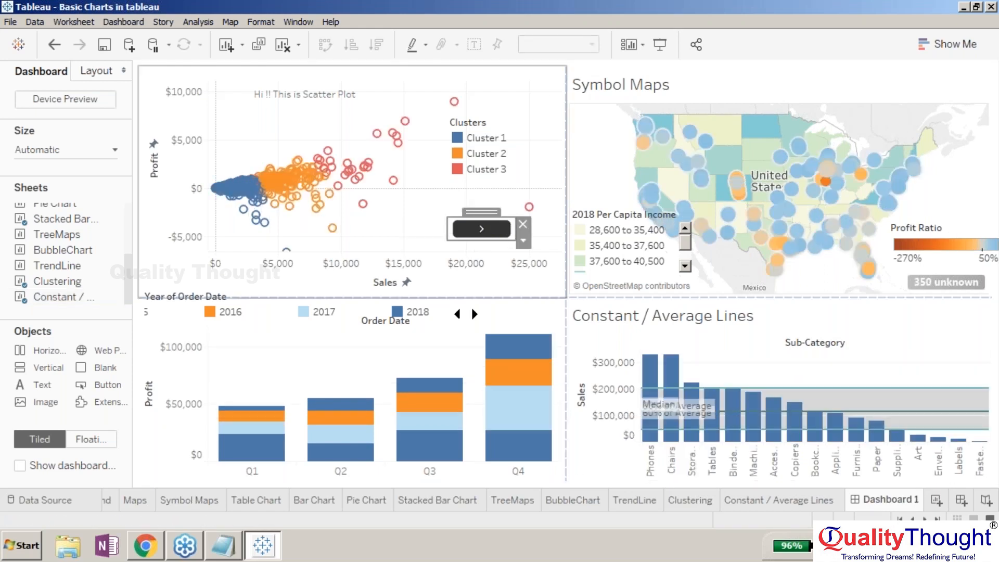
click(513, 63)
click(149, 270)
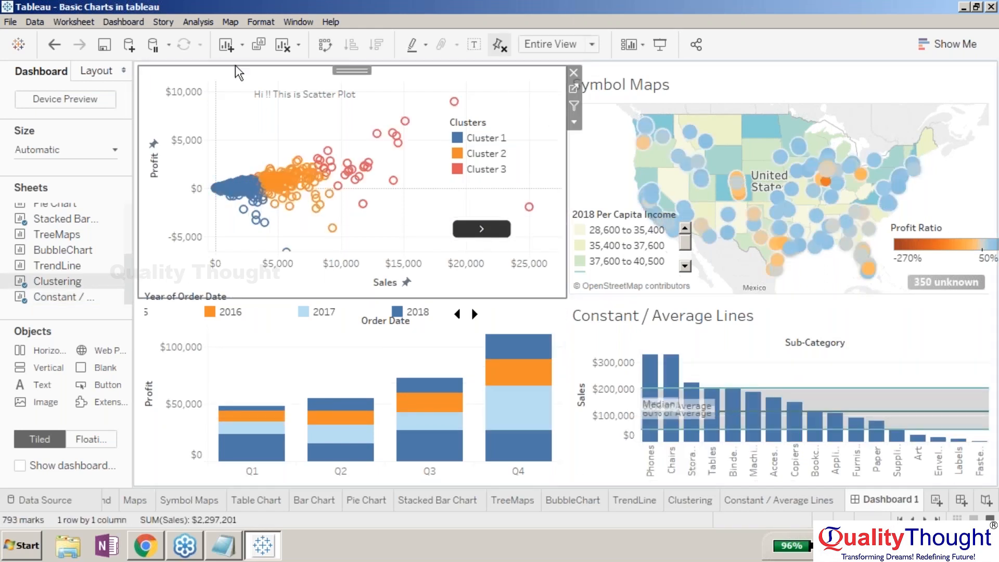
click(136, 102)
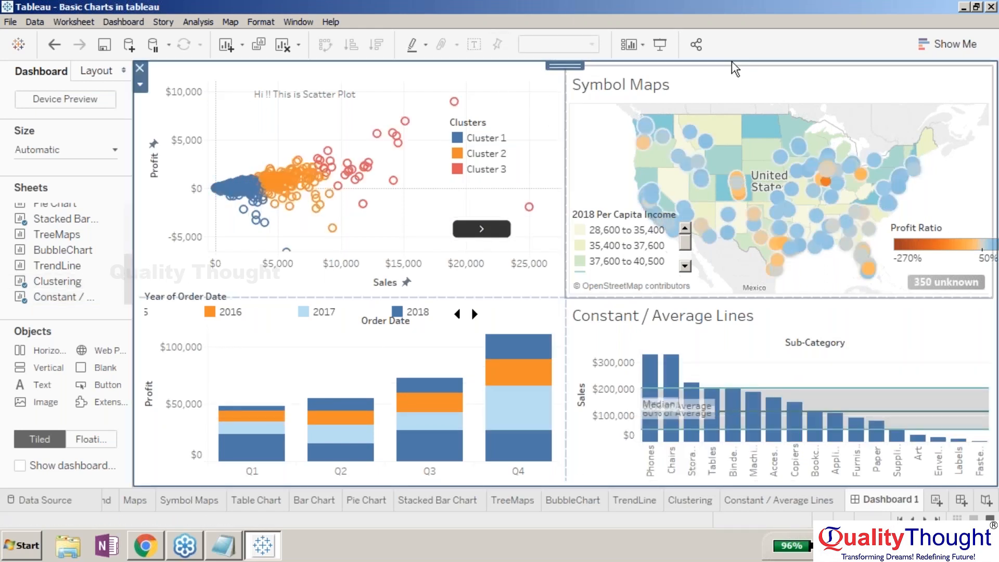
click(782, 73)
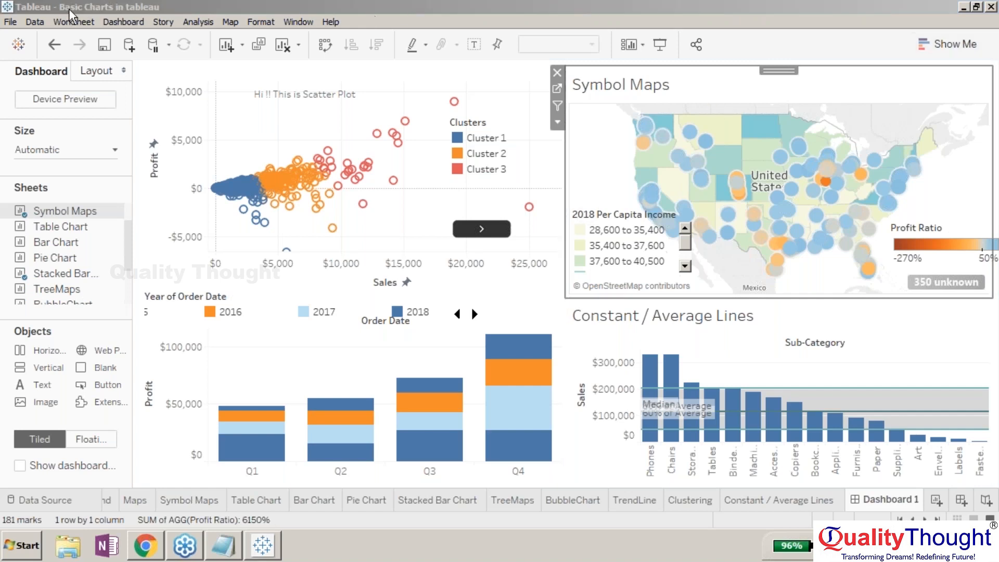
click(84, 11)
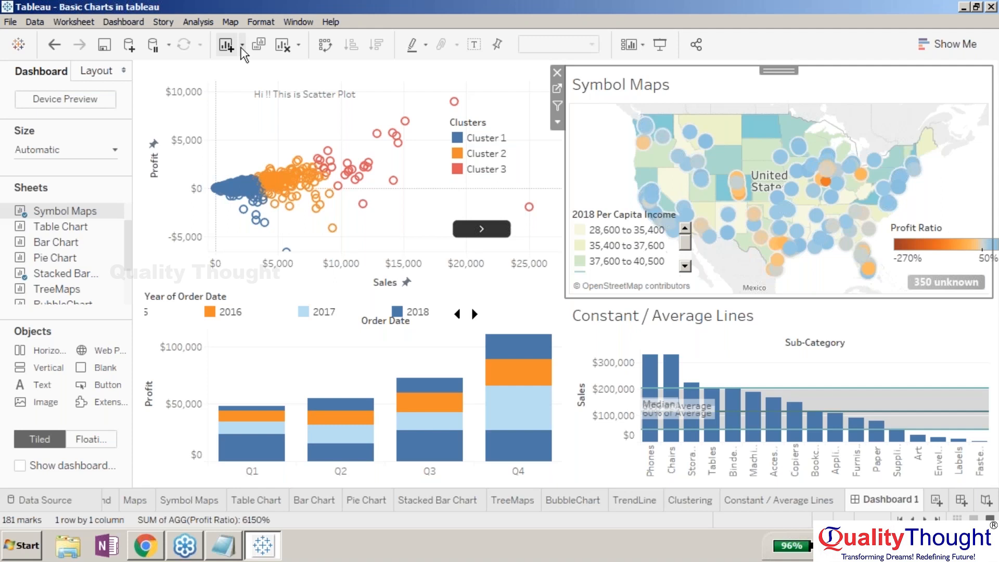
click(301, 99)
click(276, 70)
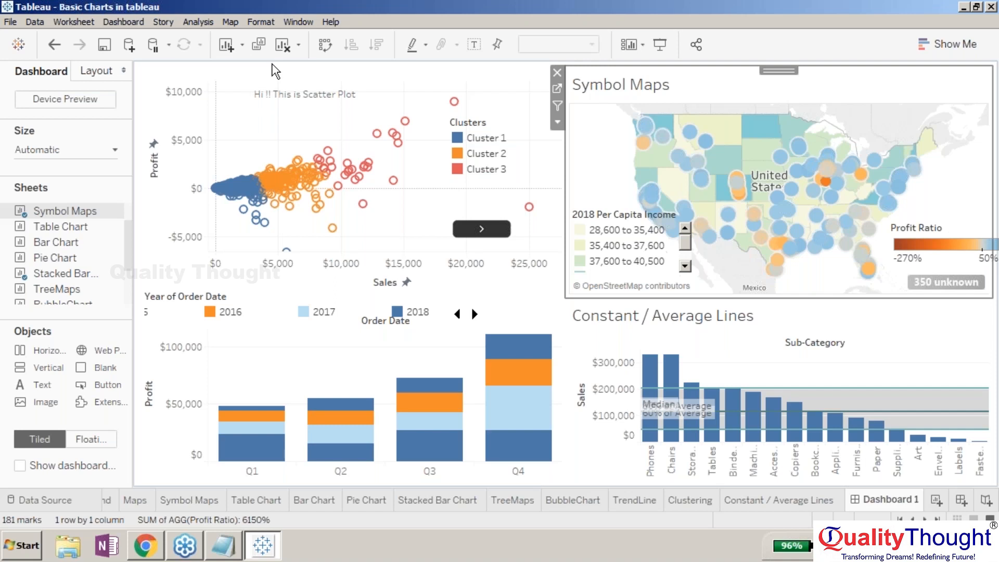
click(276, 70)
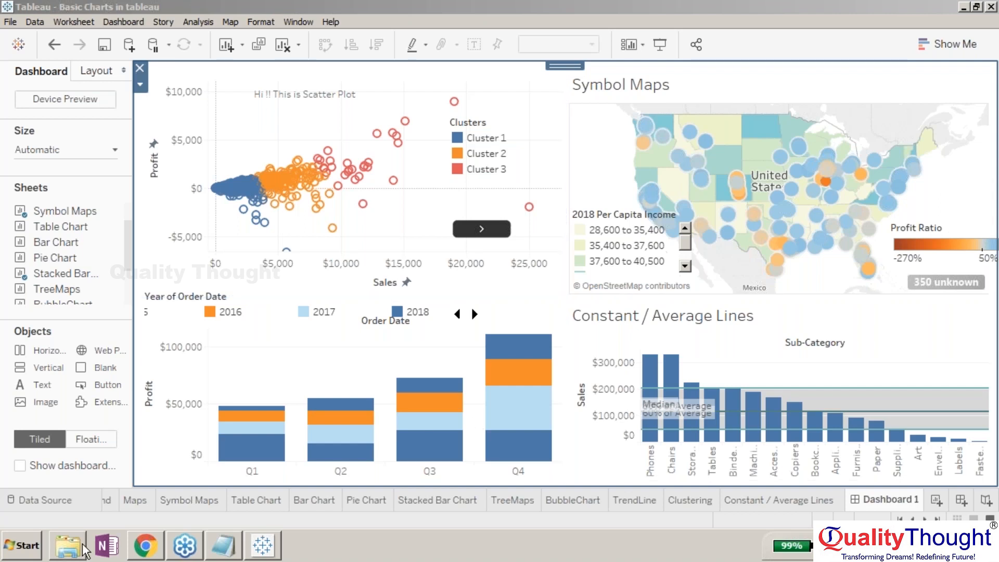
- Switch between the Data Source page and the Maps and Sales Trend sheets, returning to Dashboard 1
click(50, 500)
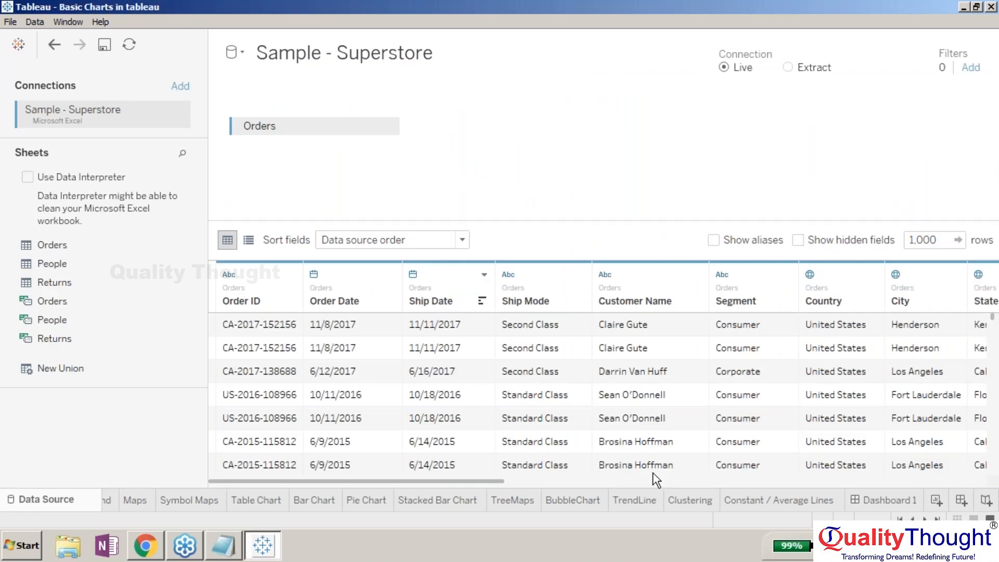
click(885, 501)
click(134, 501)
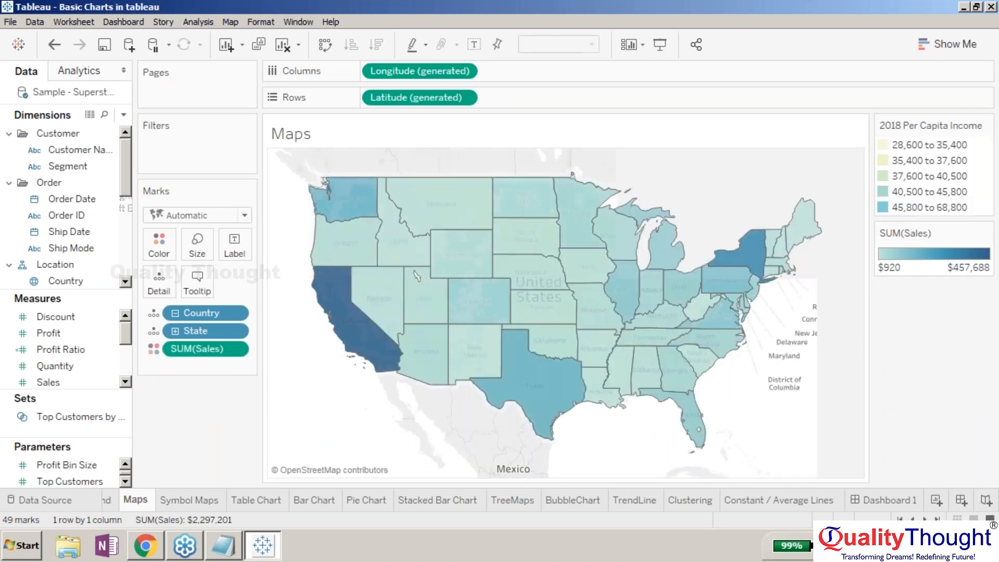
click(31, 502)
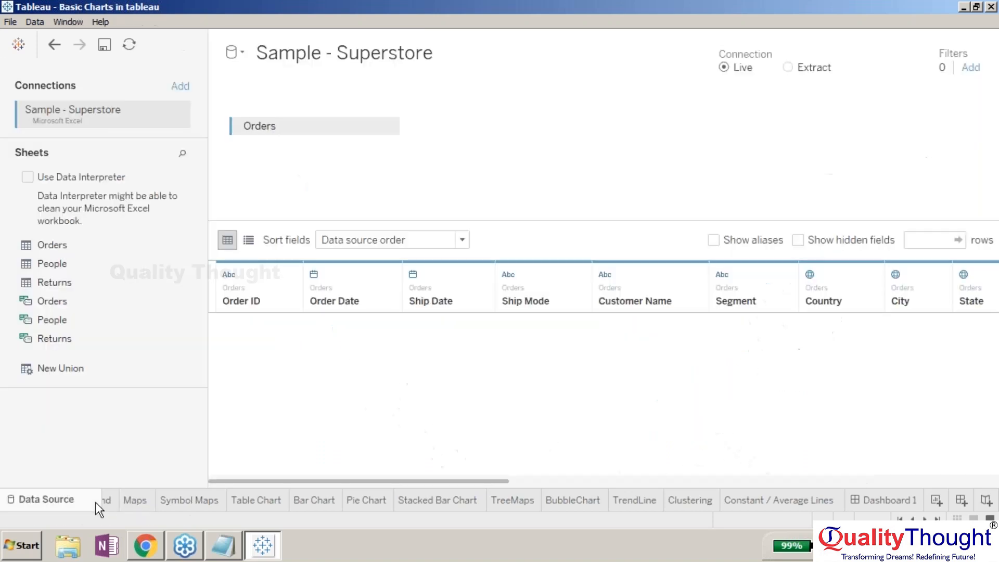
click(102, 504)
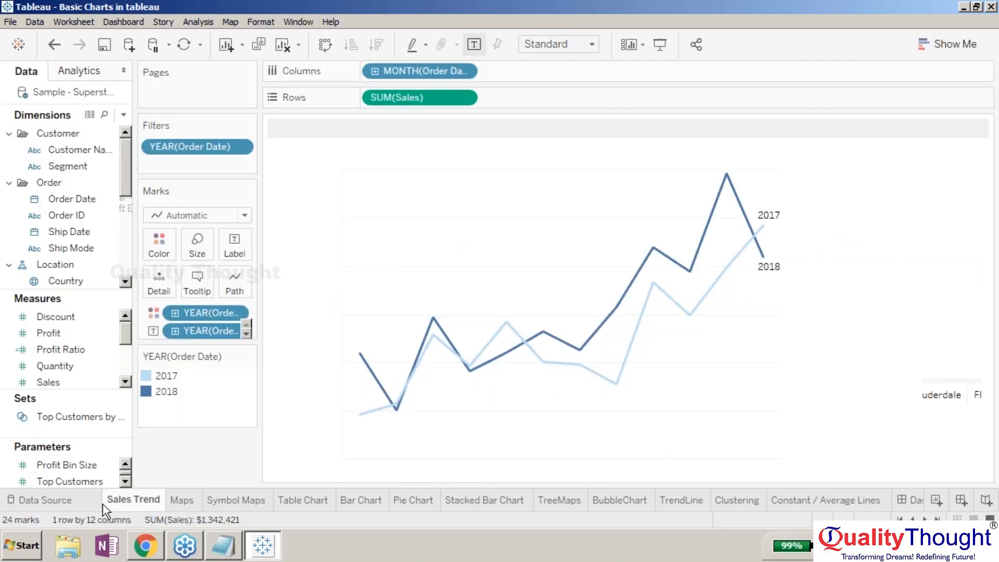
click(68, 501)
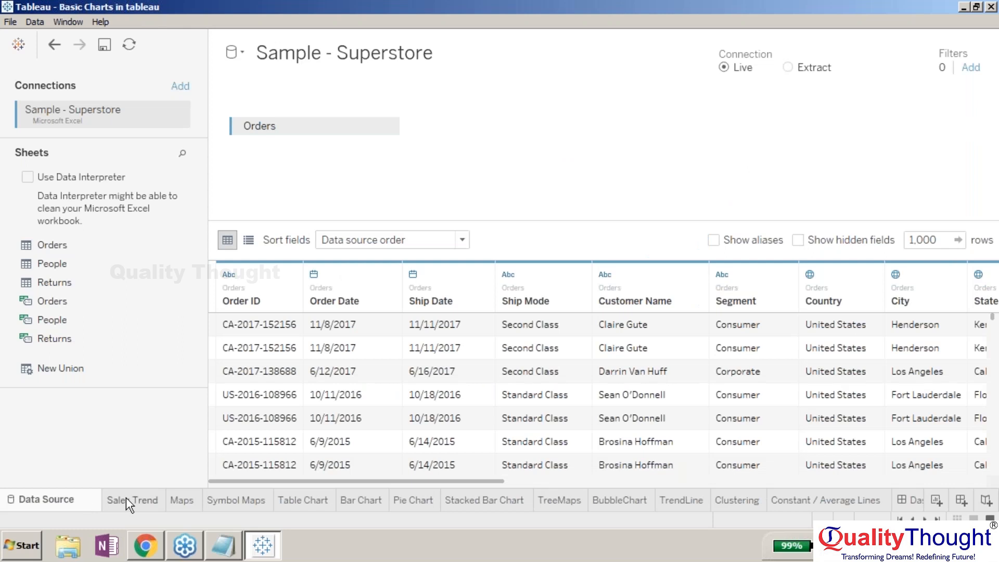
click(126, 500)
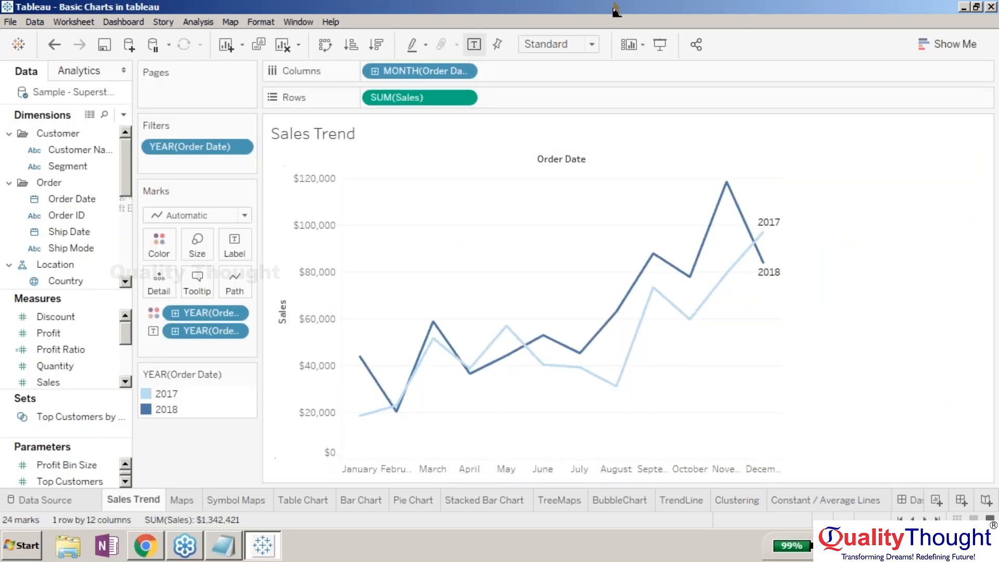
click(914, 504)
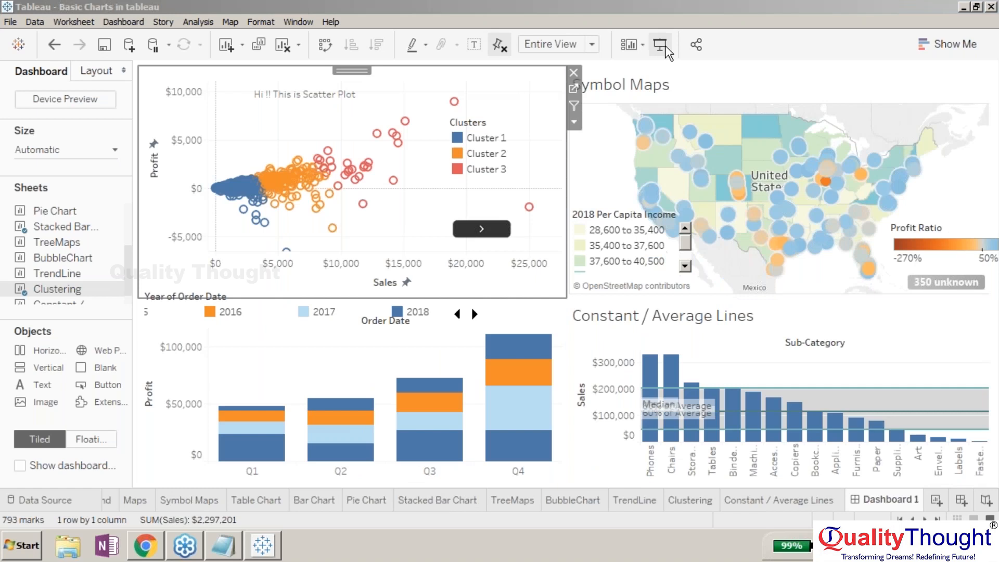
click(674, 8)
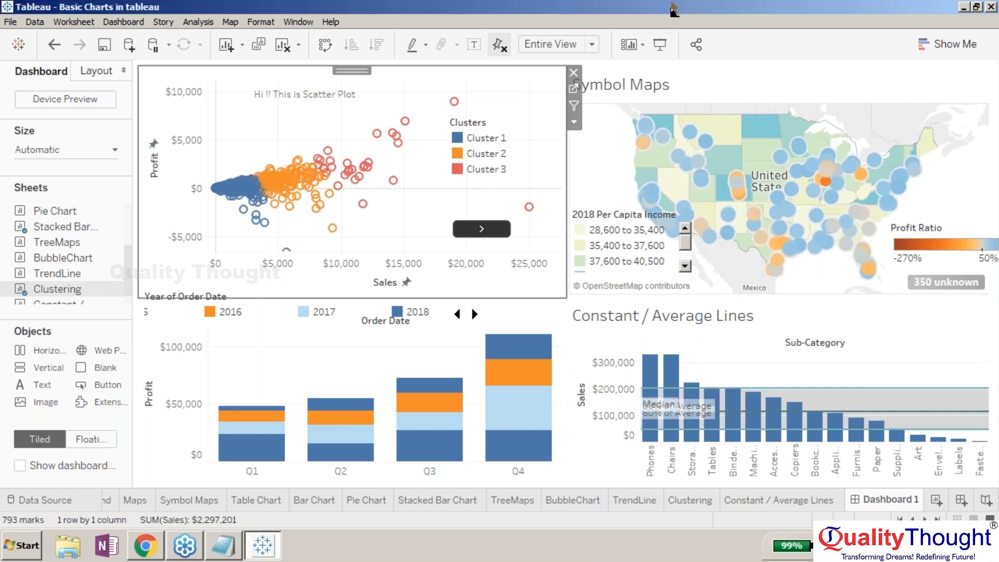
- Open the Data Source page of the Sample - Superstore connection
click(61, 499)
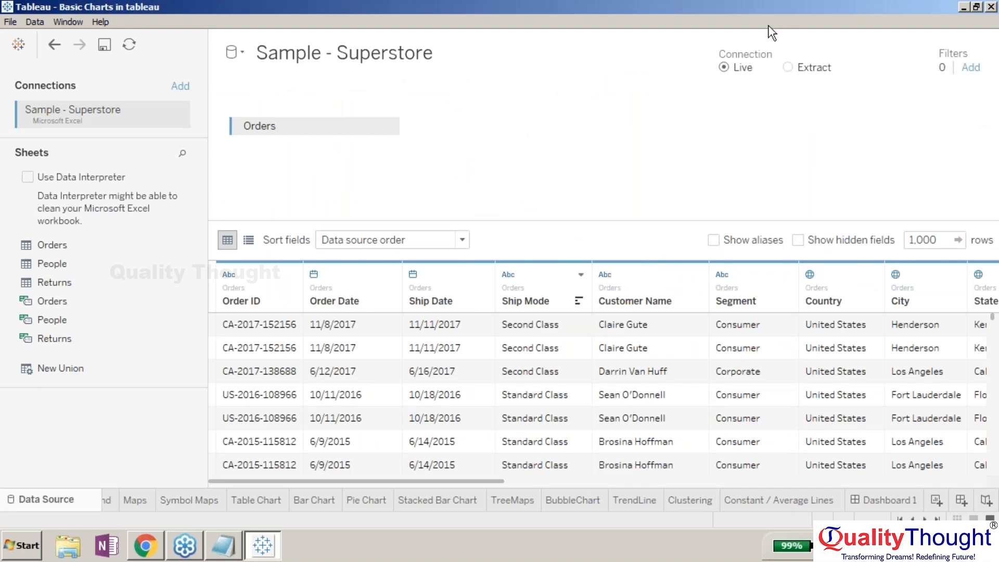
click(862, 495)
click(985, 30)
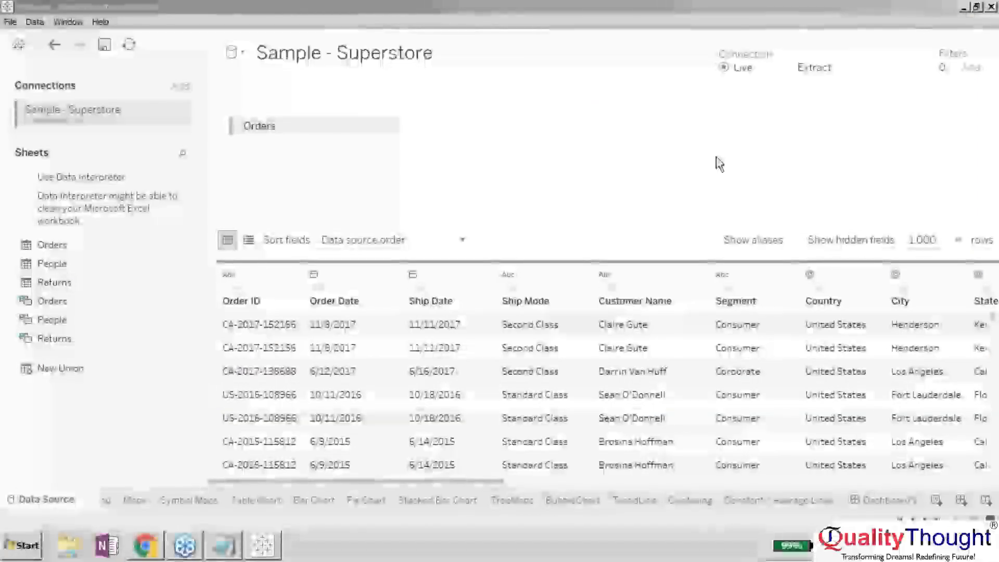
- Refresh the Sample - Superstore data source, and toggle its connection to Extract and back to Live
click(716, 156)
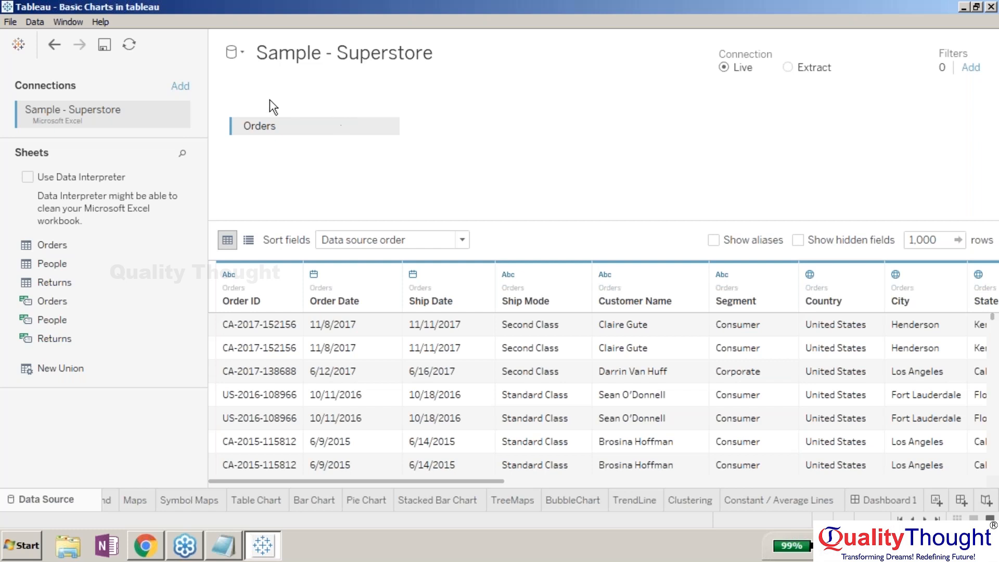
click(126, 37)
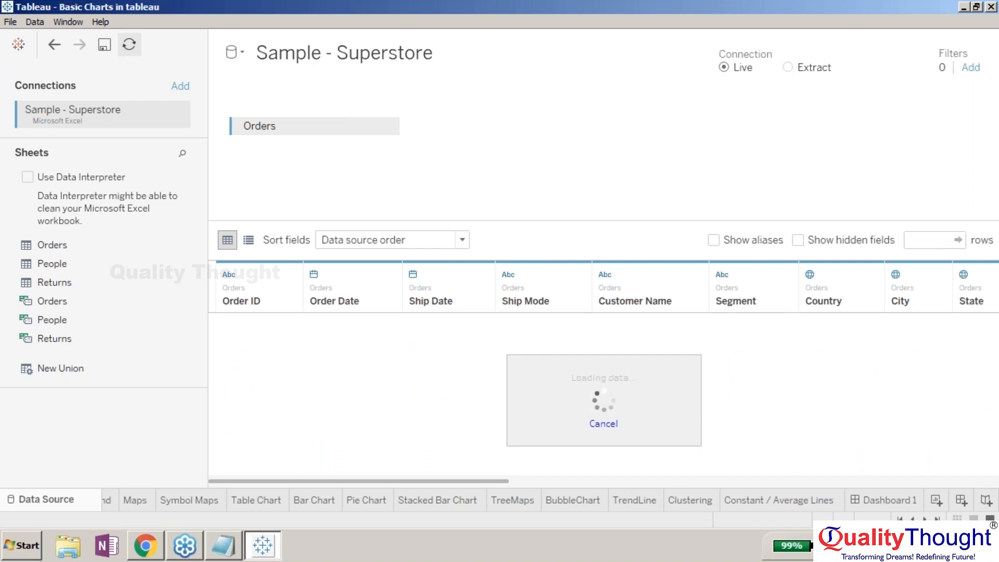
click(788, 67)
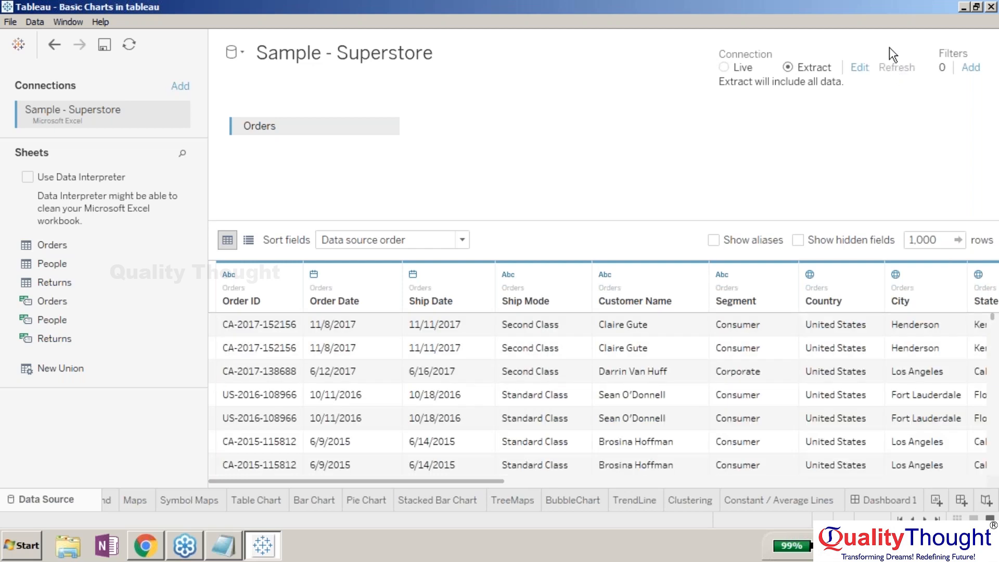
click(723, 67)
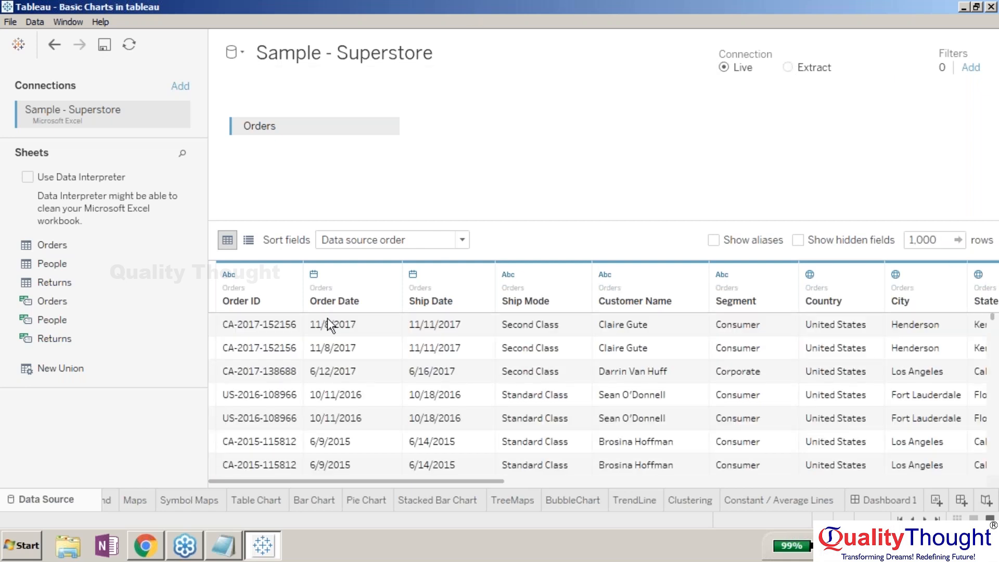
- Switch to the Symbol Maps sheet and then open the Bar Chart sheet
click(171, 503)
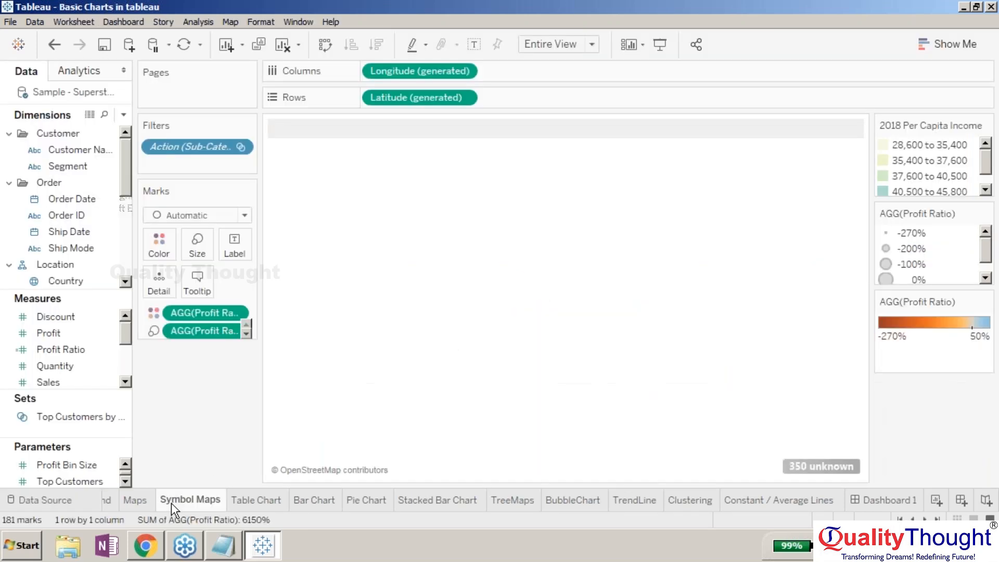
click(293, 506)
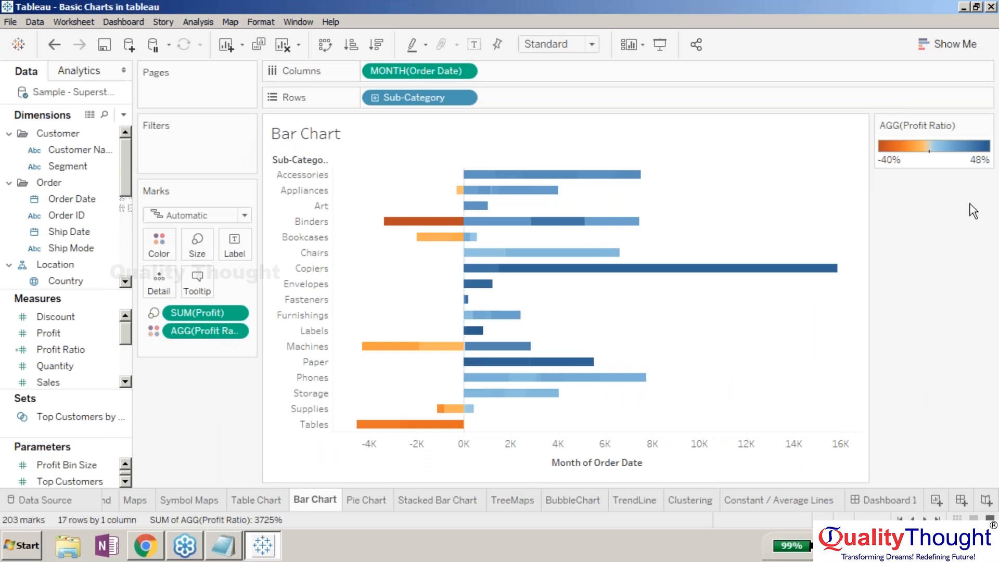
click(979, 30)
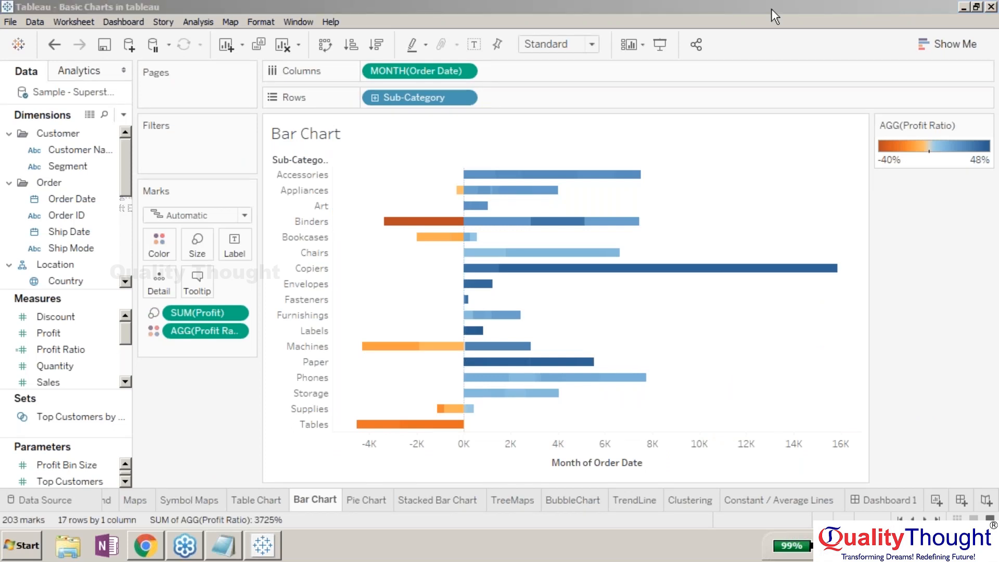